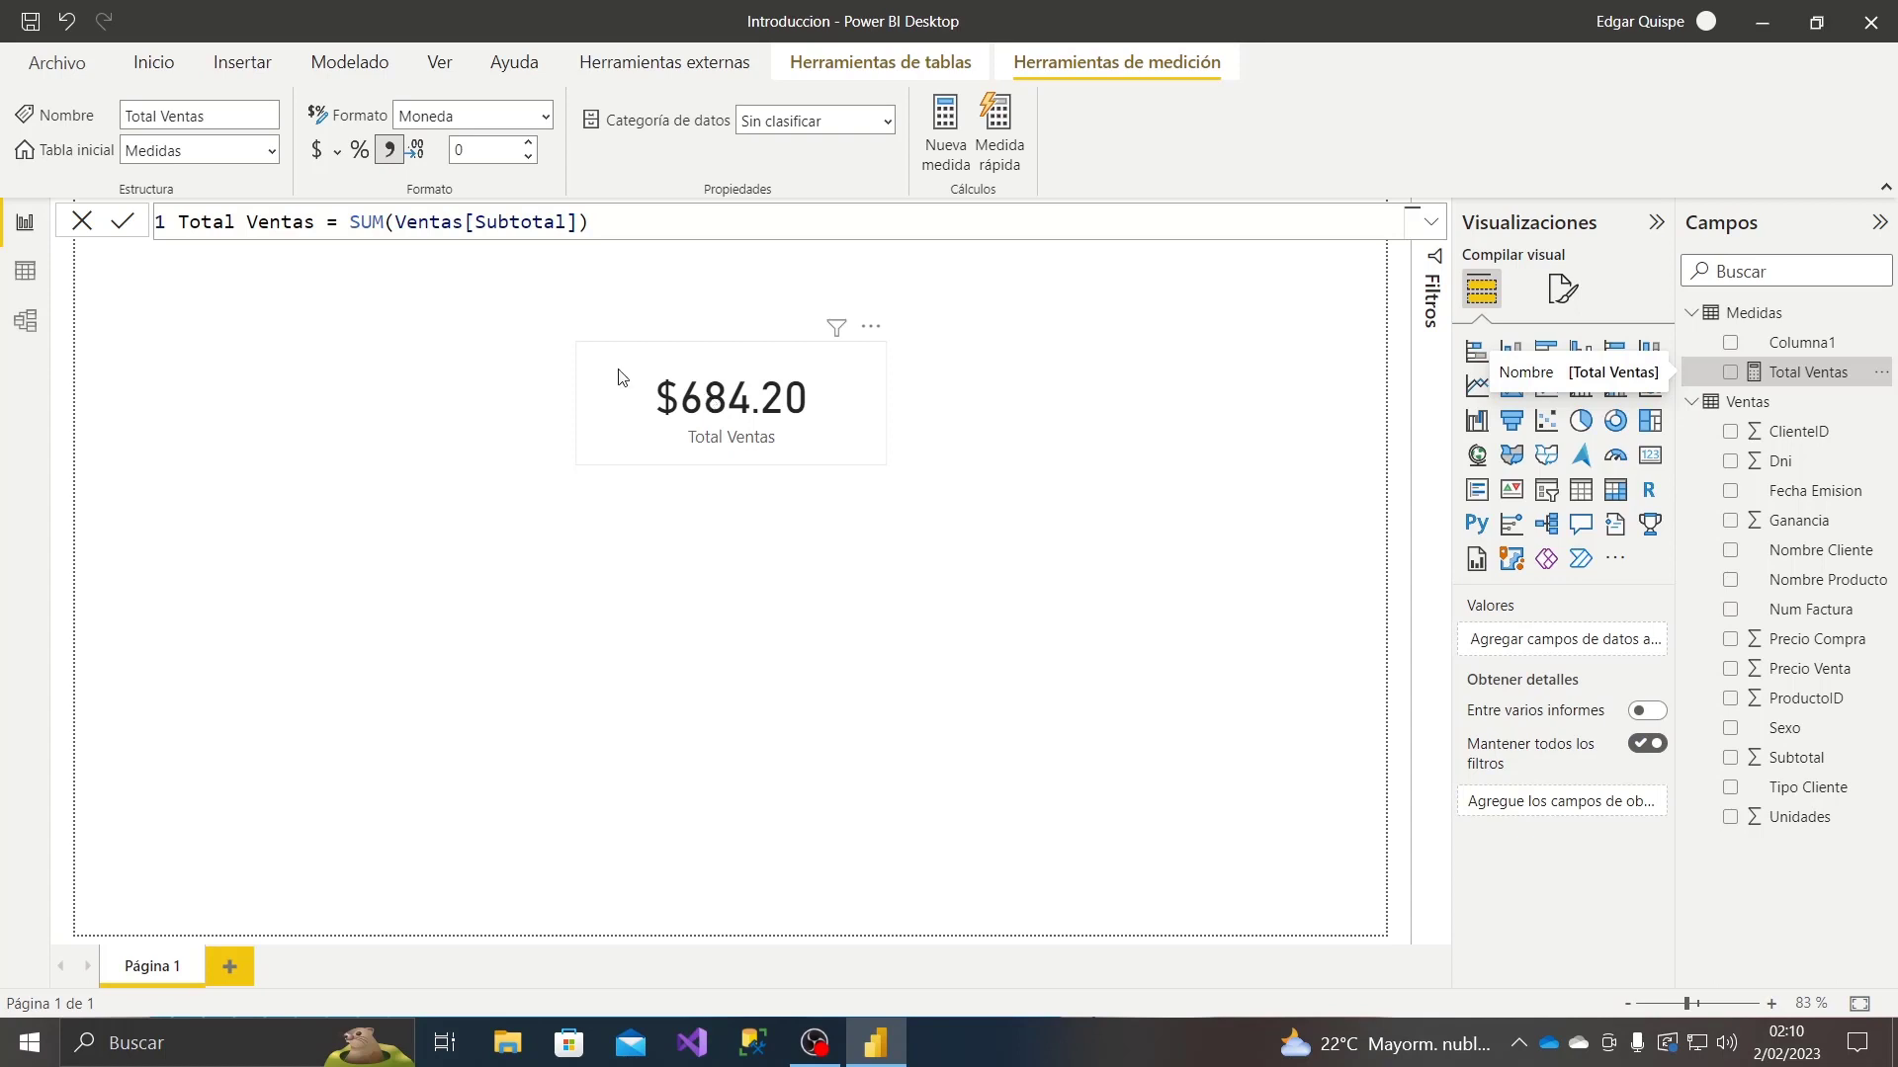
- Examine the name and the SUM expression of the Total Ventas measure, and return to the empty canvas
{"action": "left_click_drag", "start_coordinate": [318, 221], "coordinate": [176, 225]}
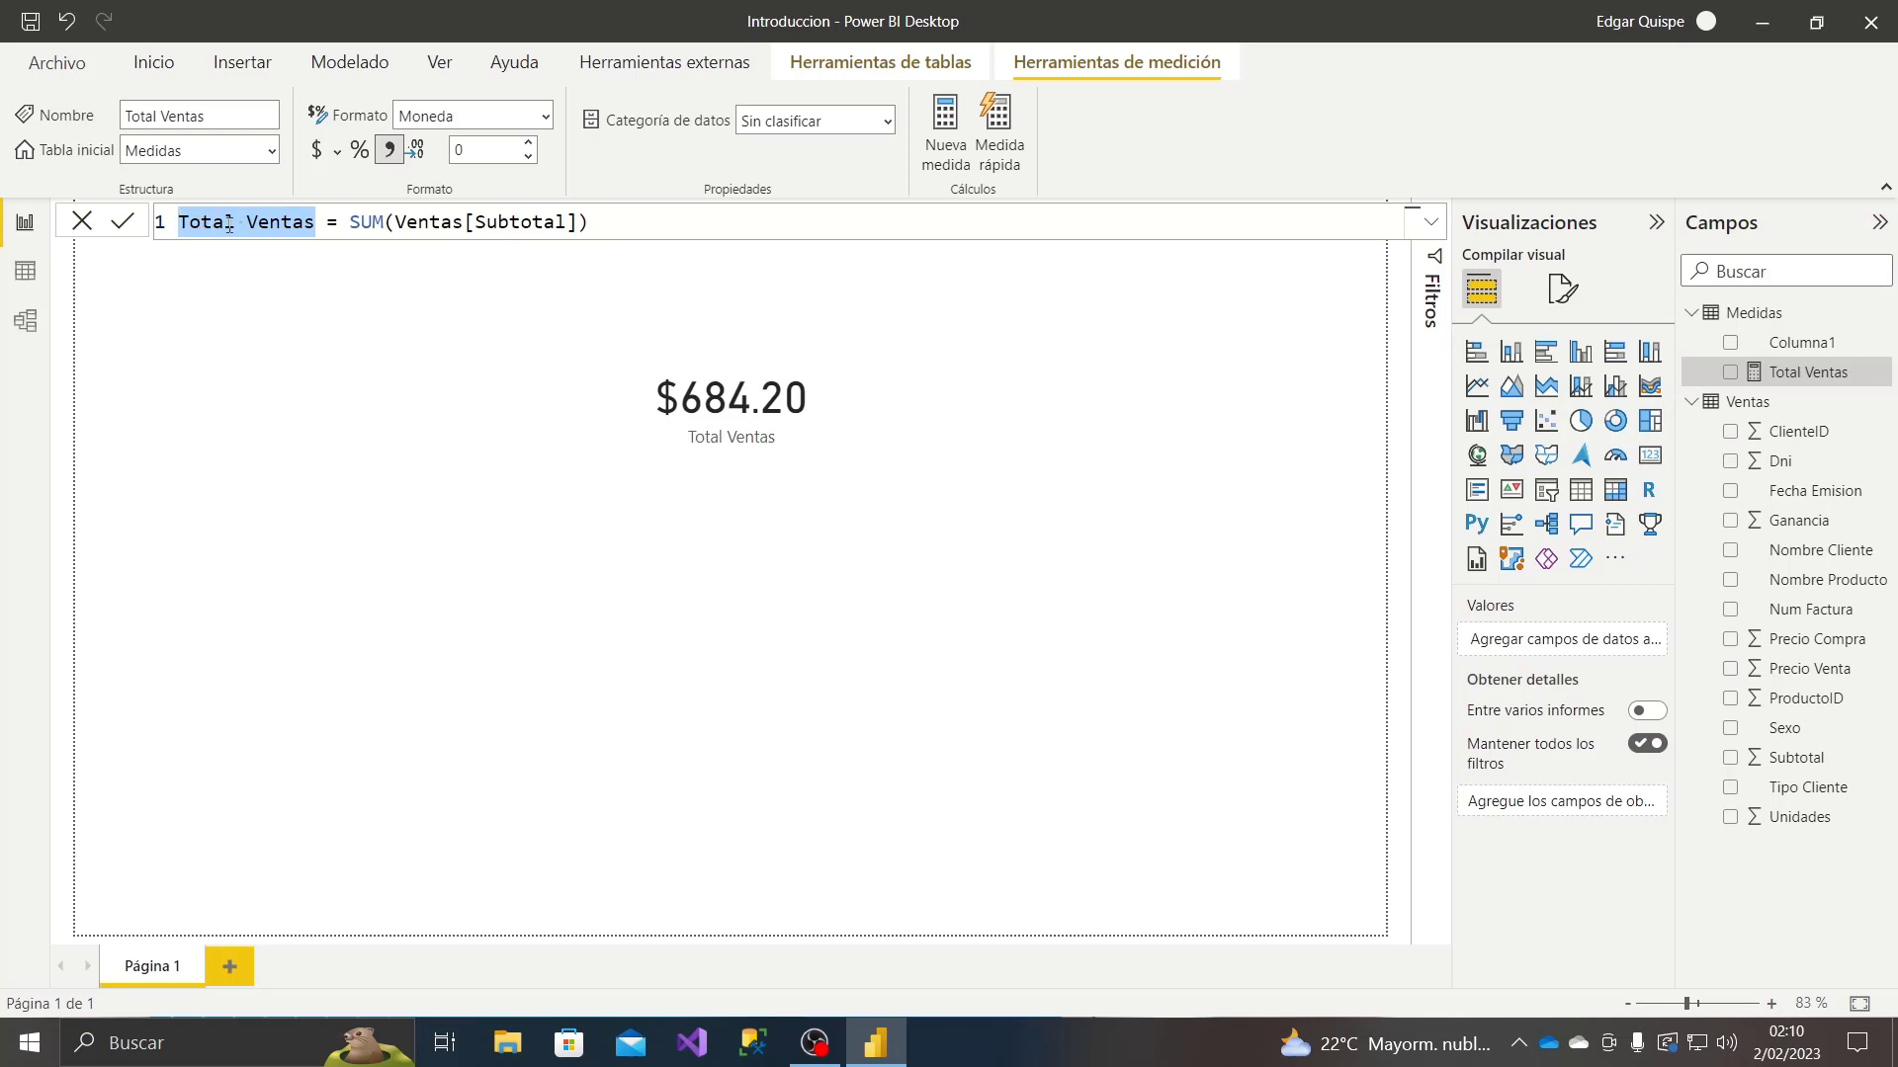
{"action": "left_click_drag", "start_coordinate": [352, 223], "coordinate": [591, 224]}
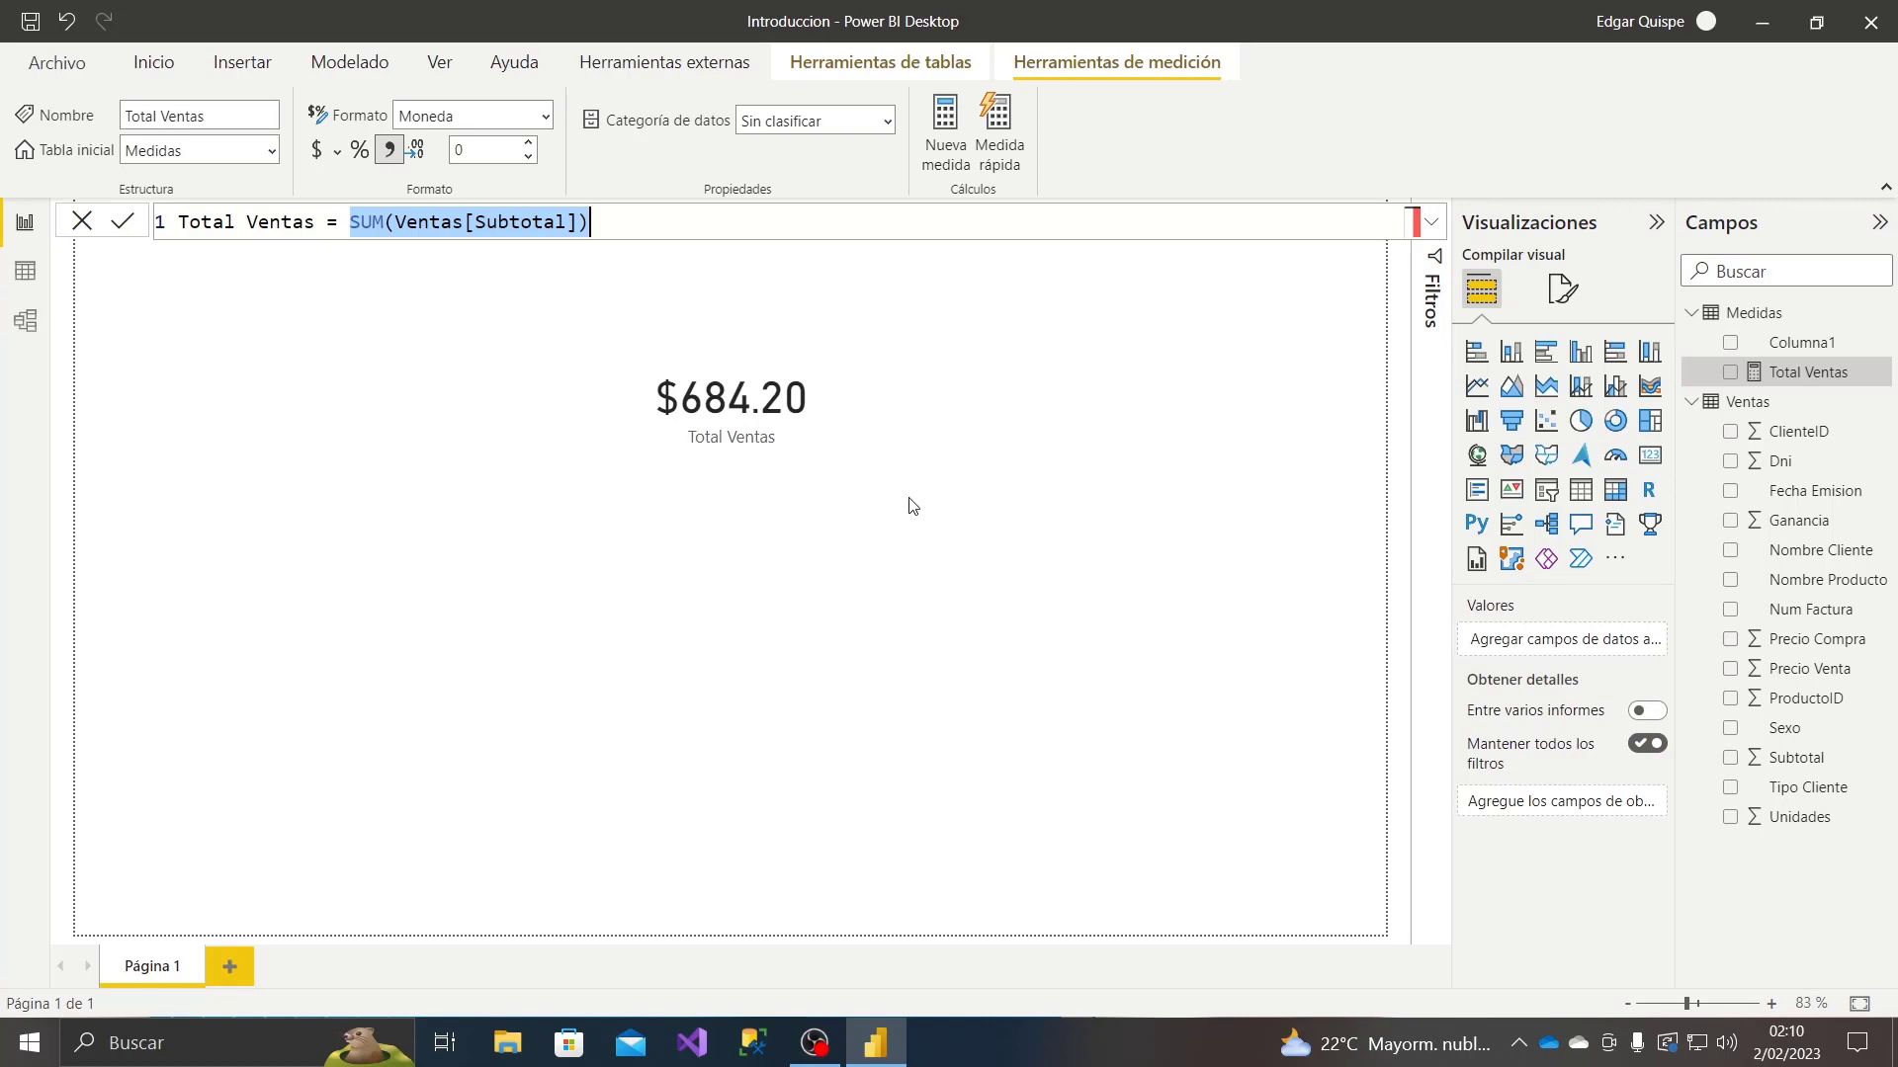
{"action": "left_click", "coordinate": [445, 408]}
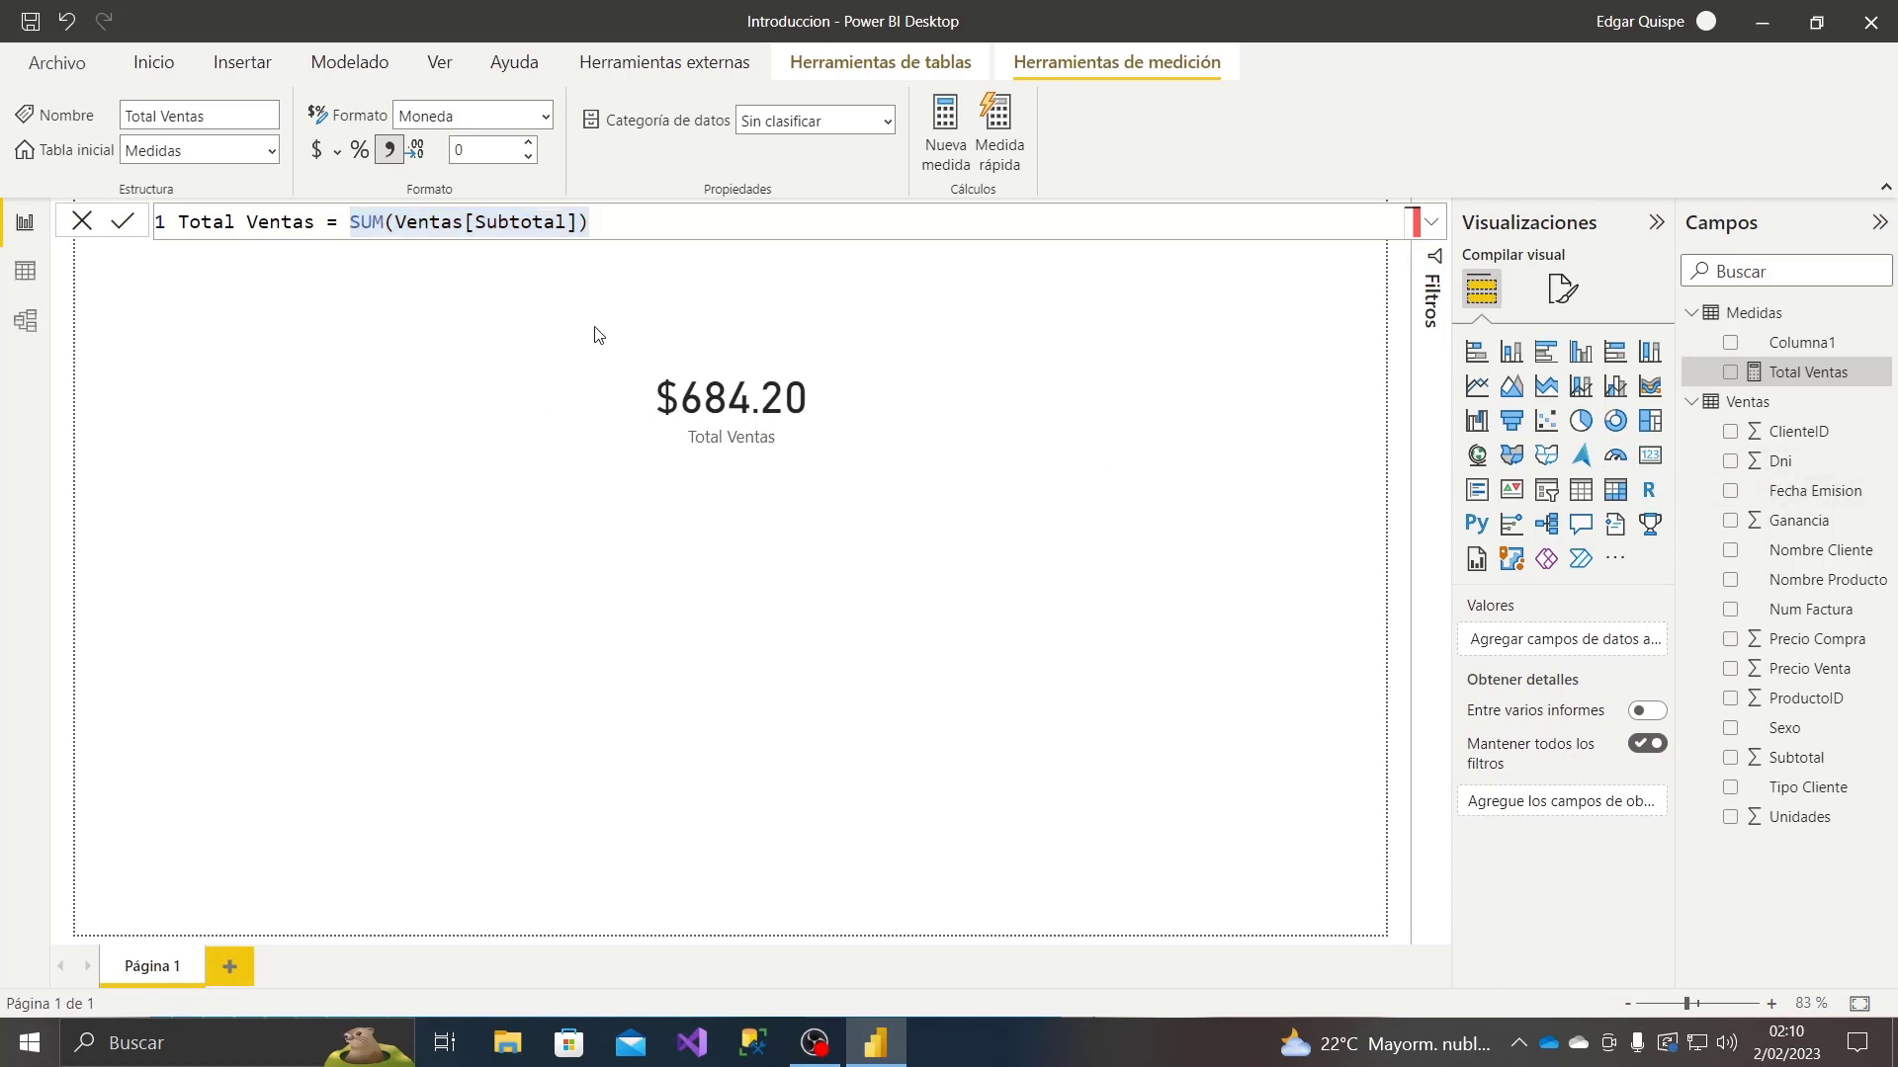
{"action": "left_click", "coordinate": [401, 404]}
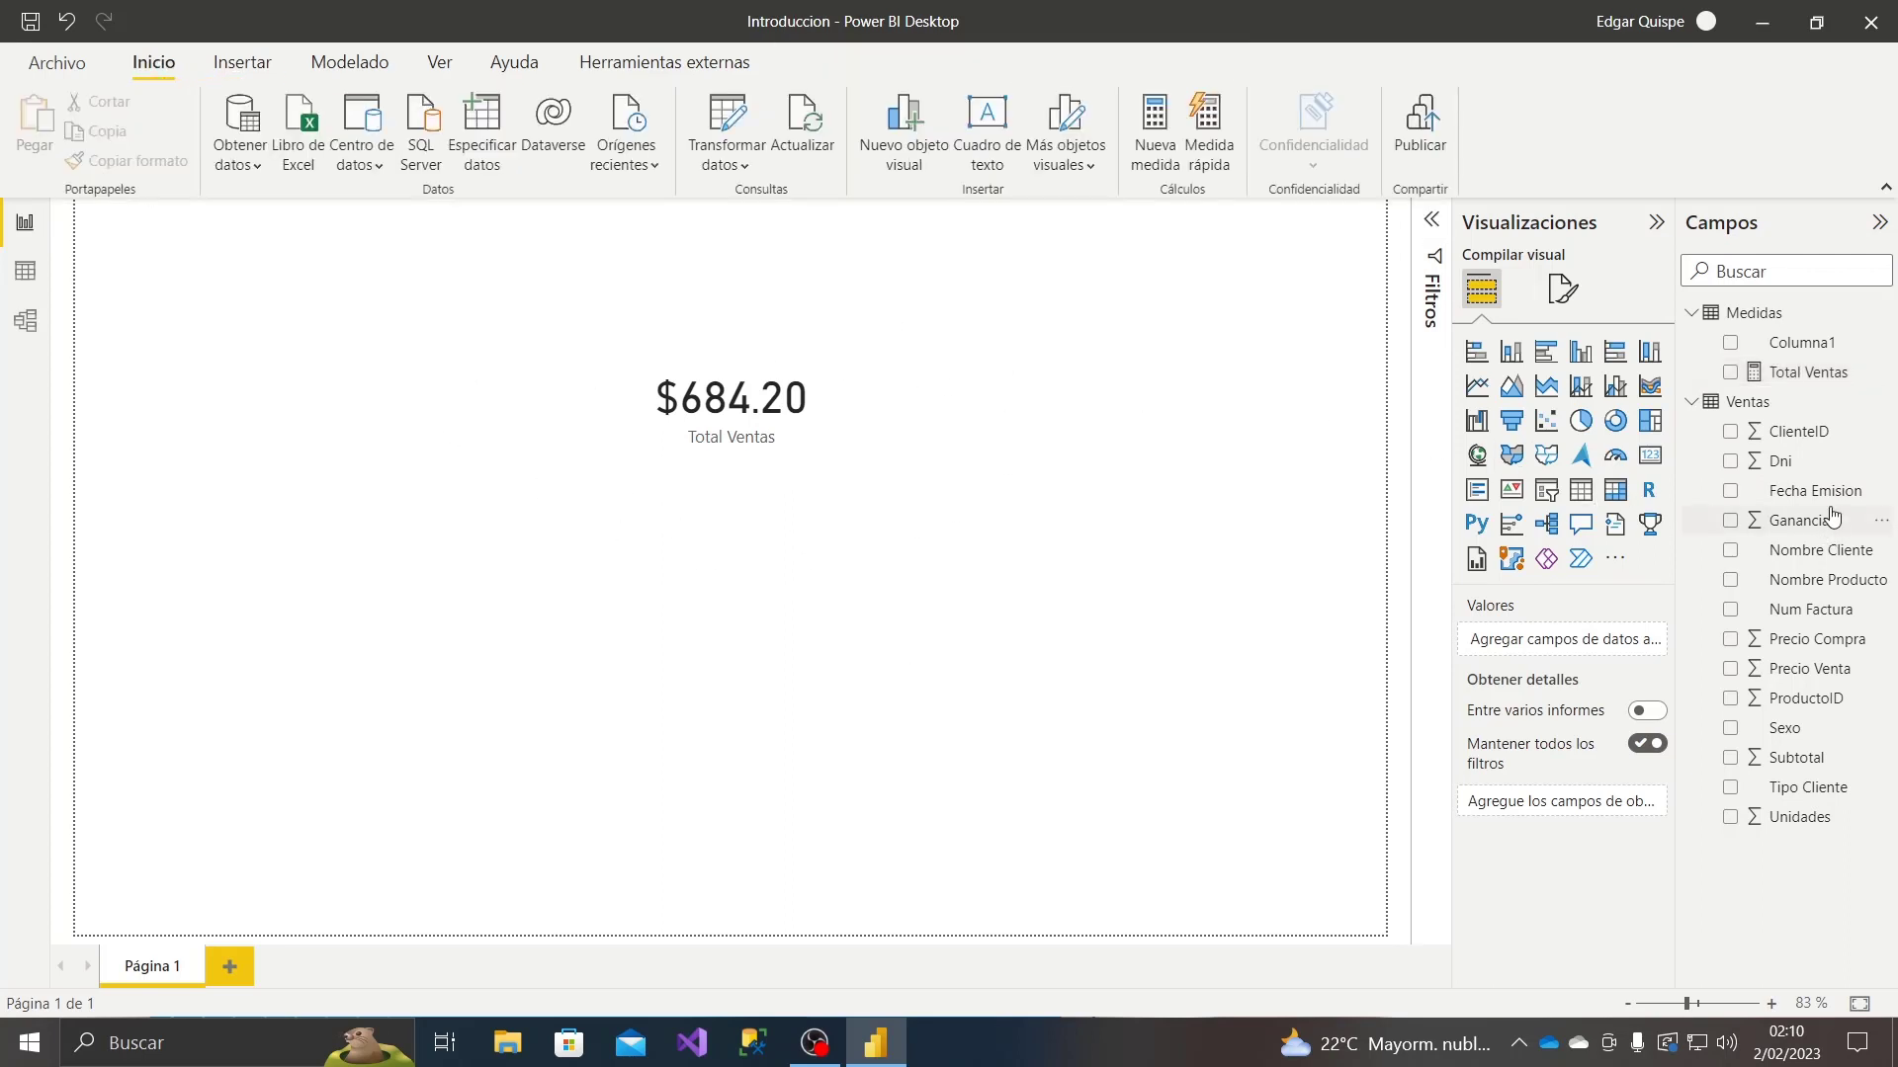
- Add a Fecha Emision slicer beside the Total Ventas card, set it to list style and make it taller to fit all dates
{"action": "left_click_drag", "start_coordinate": [1814, 491], "coordinate": [330, 360]}
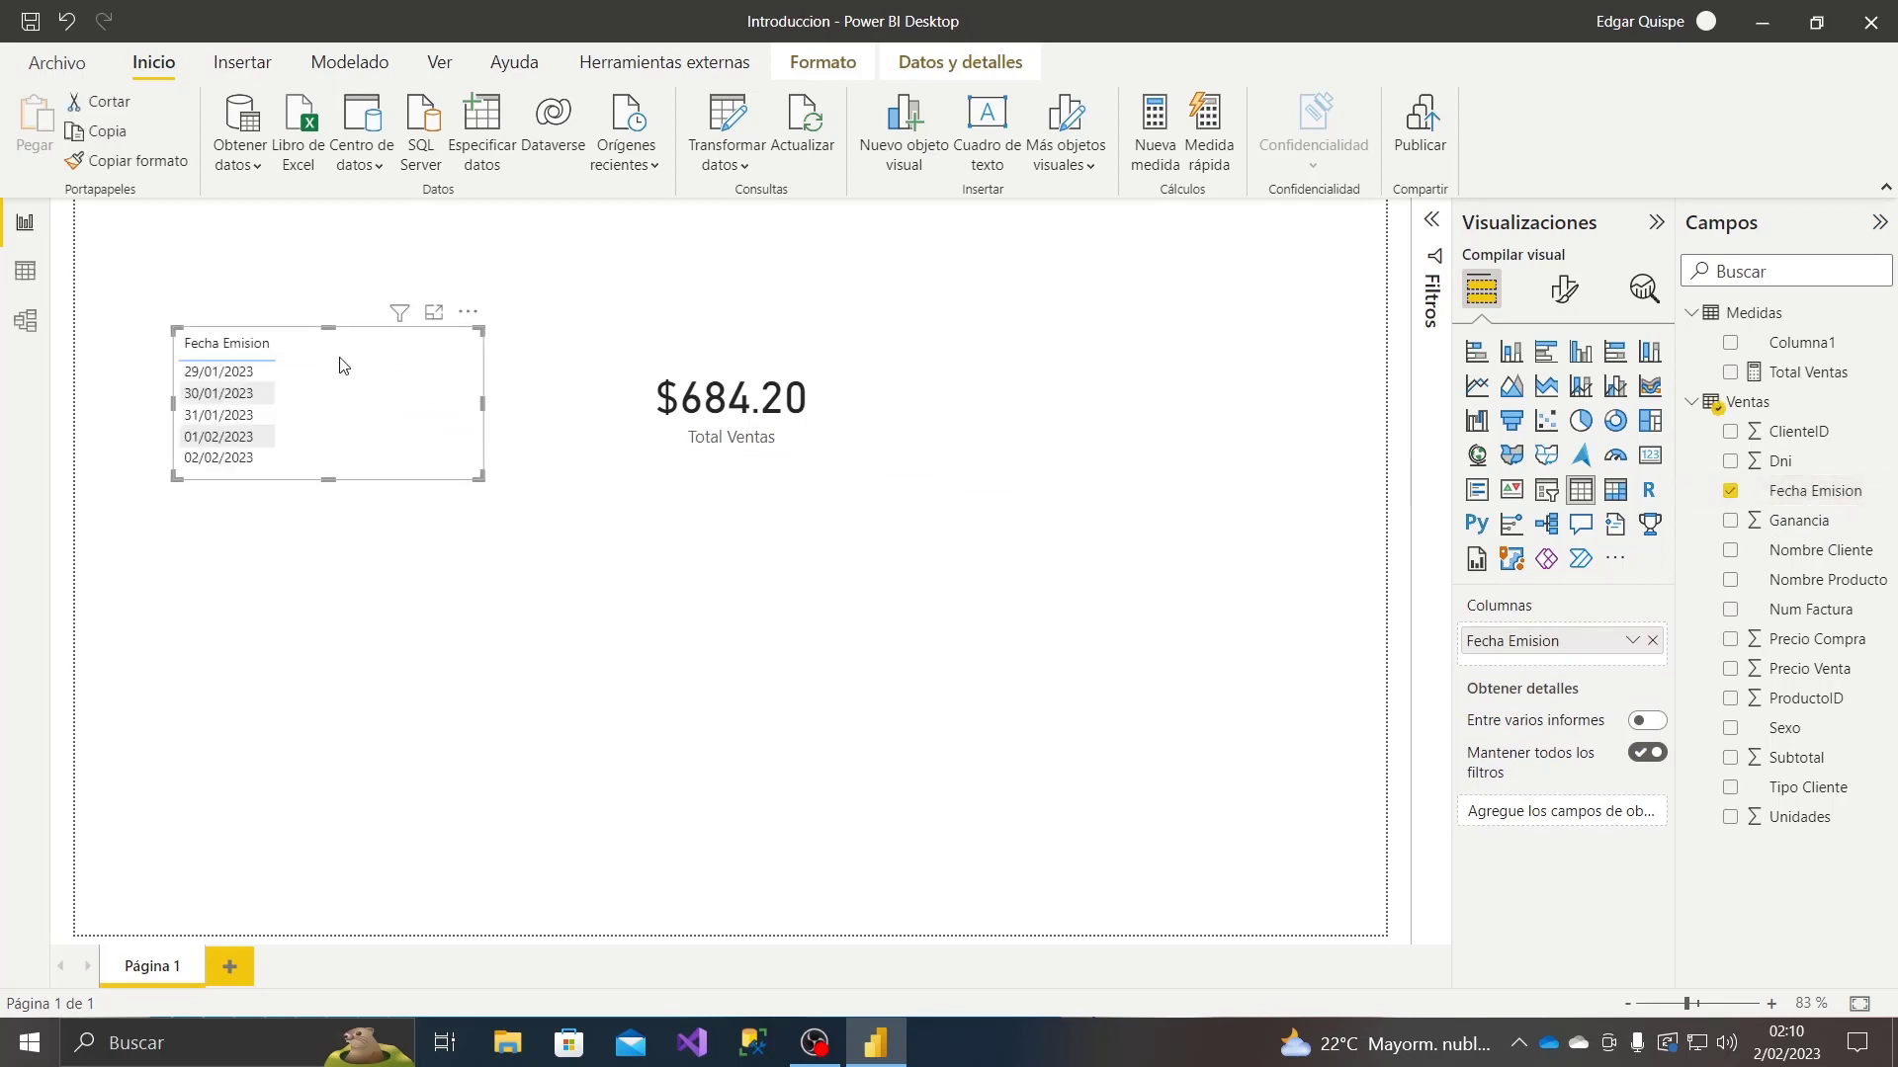
{"action": "left_click_drag", "start_coordinate": [328, 482], "coordinate": [319, 524]}
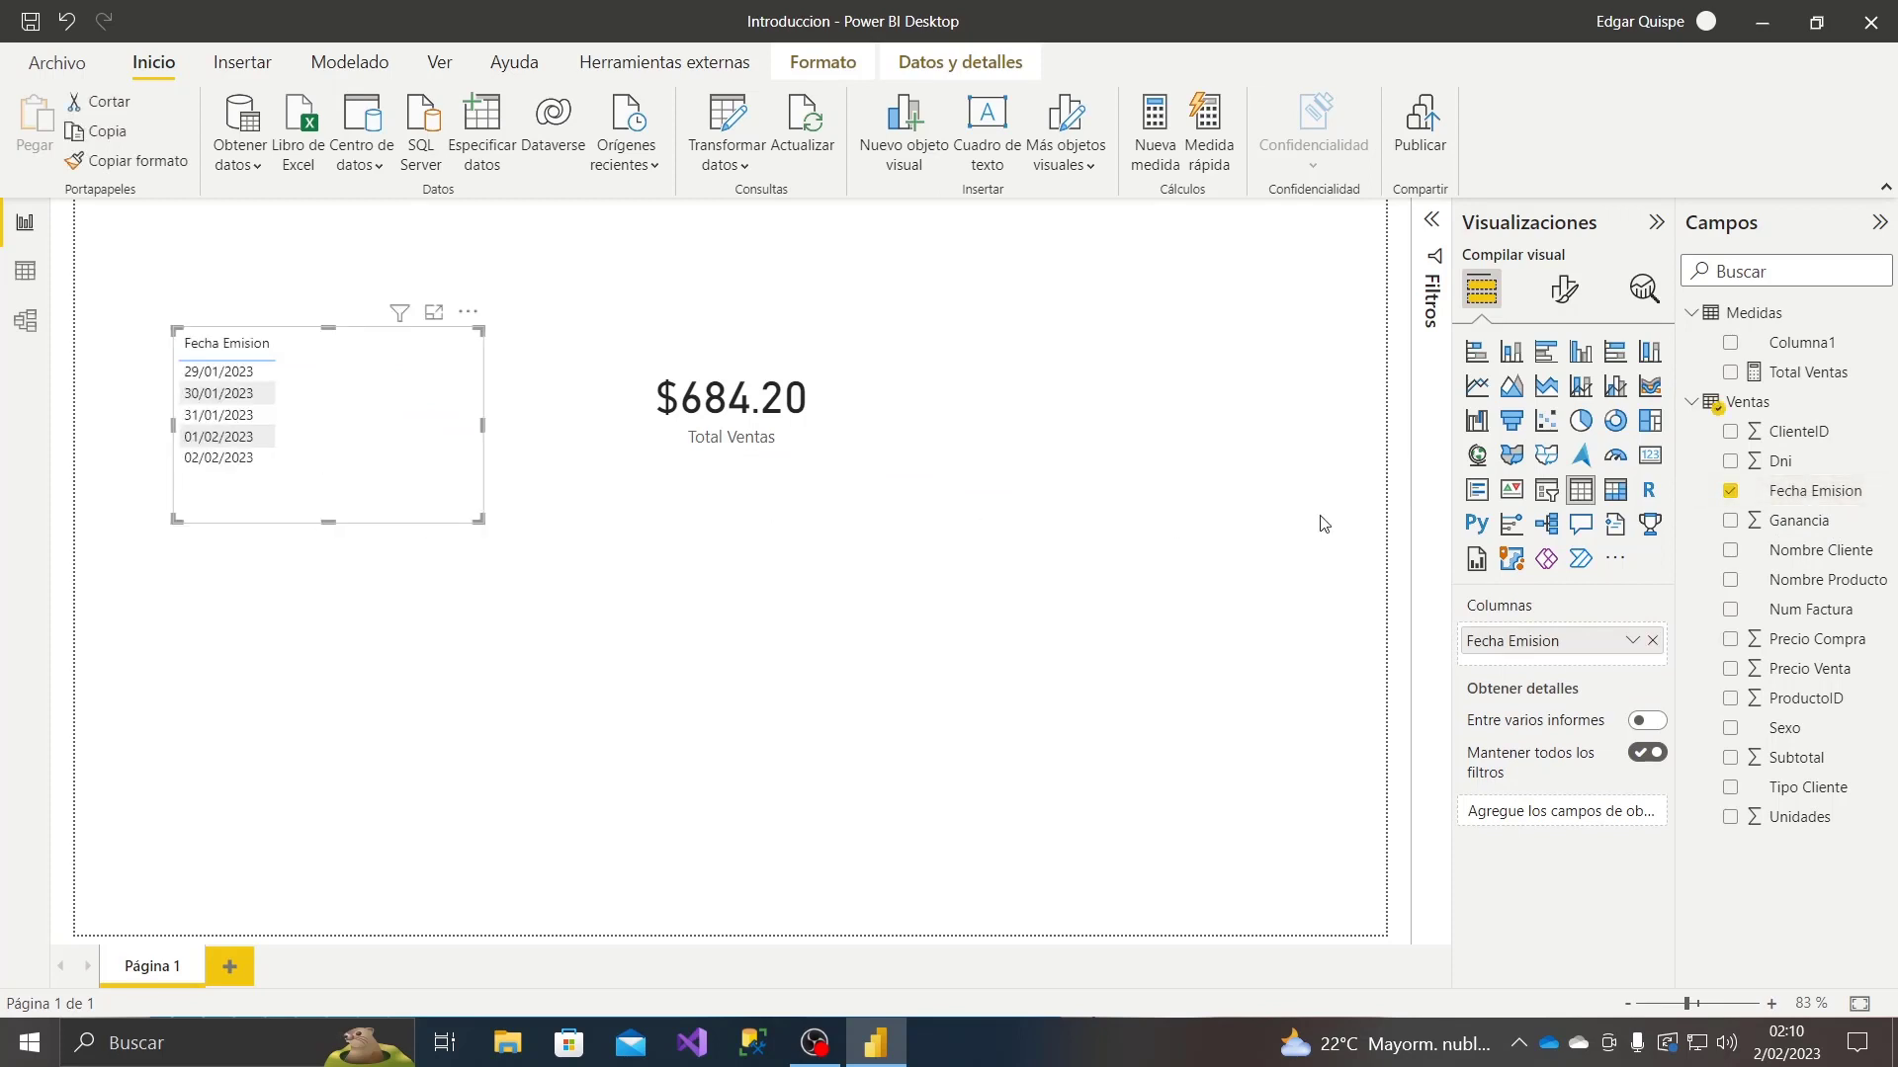
{"action": "left_click", "coordinate": [1546, 492]}
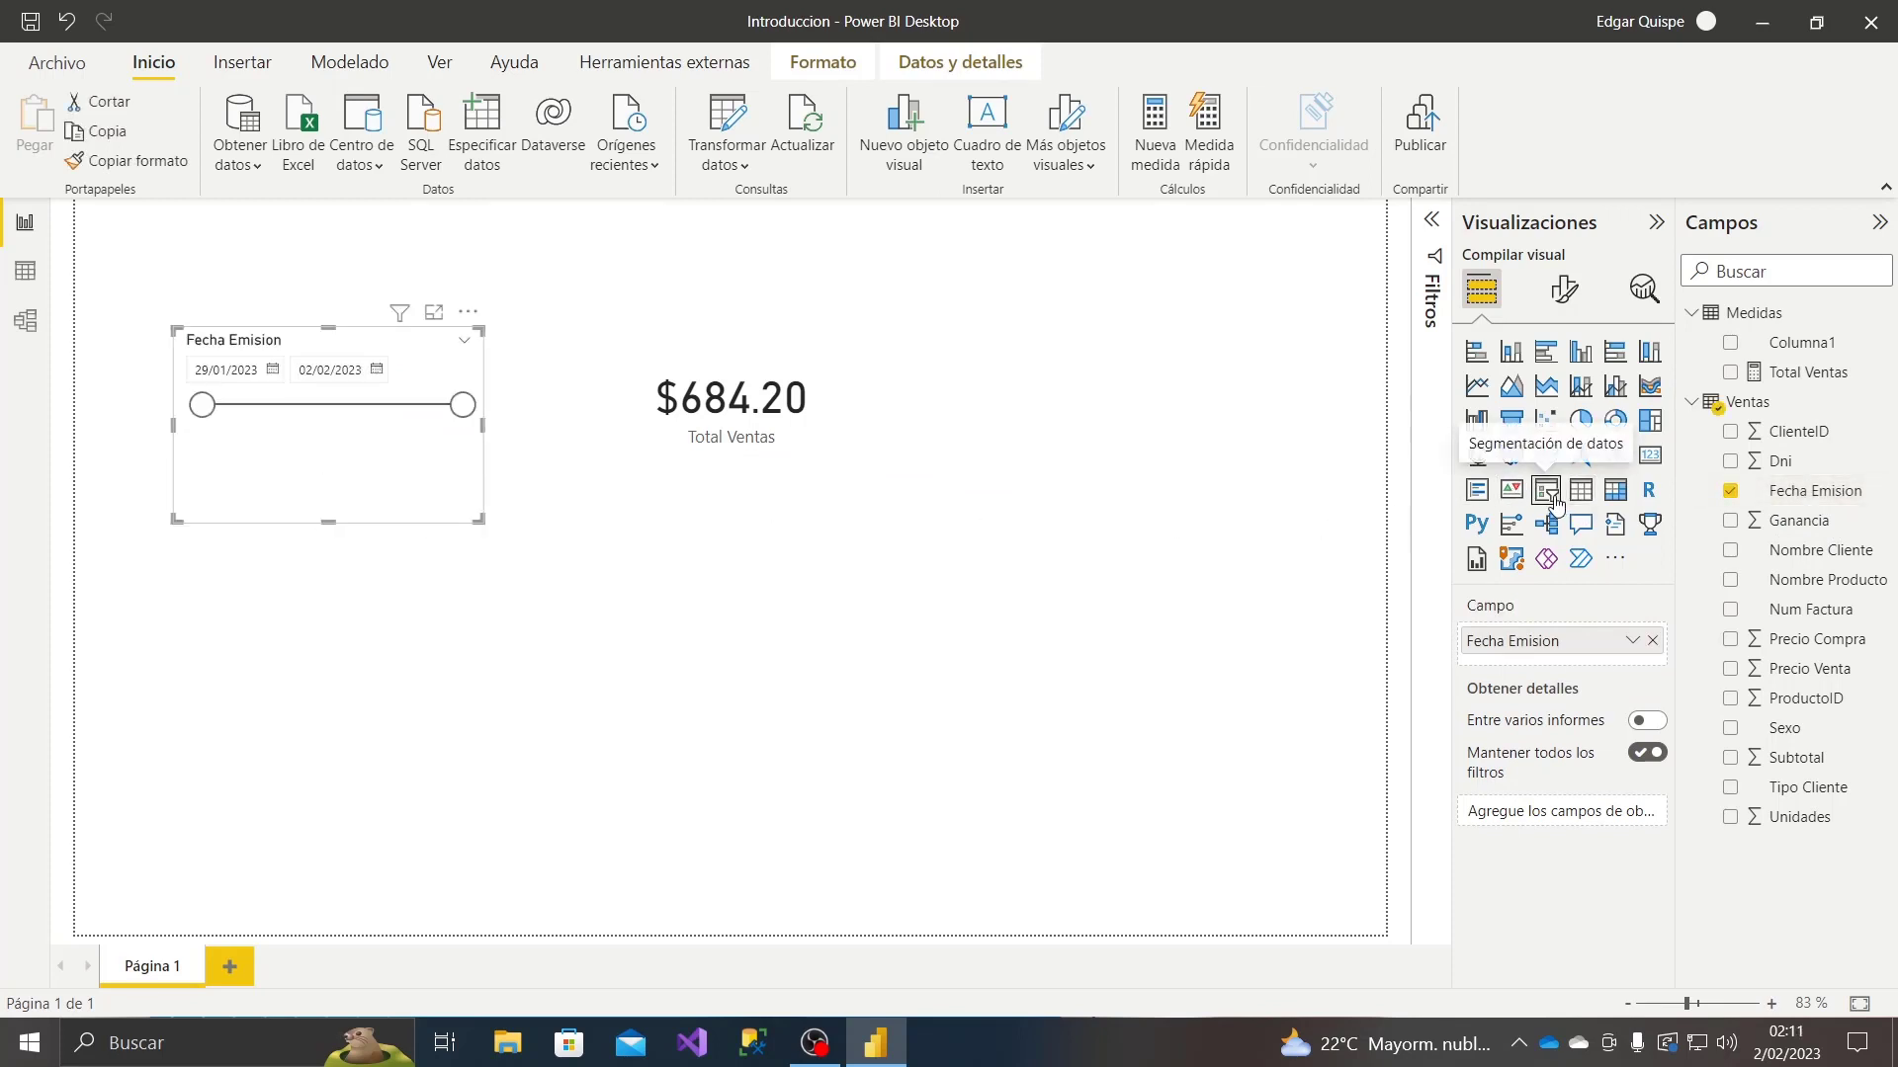
{"action": "left_click", "coordinate": [464, 341]}
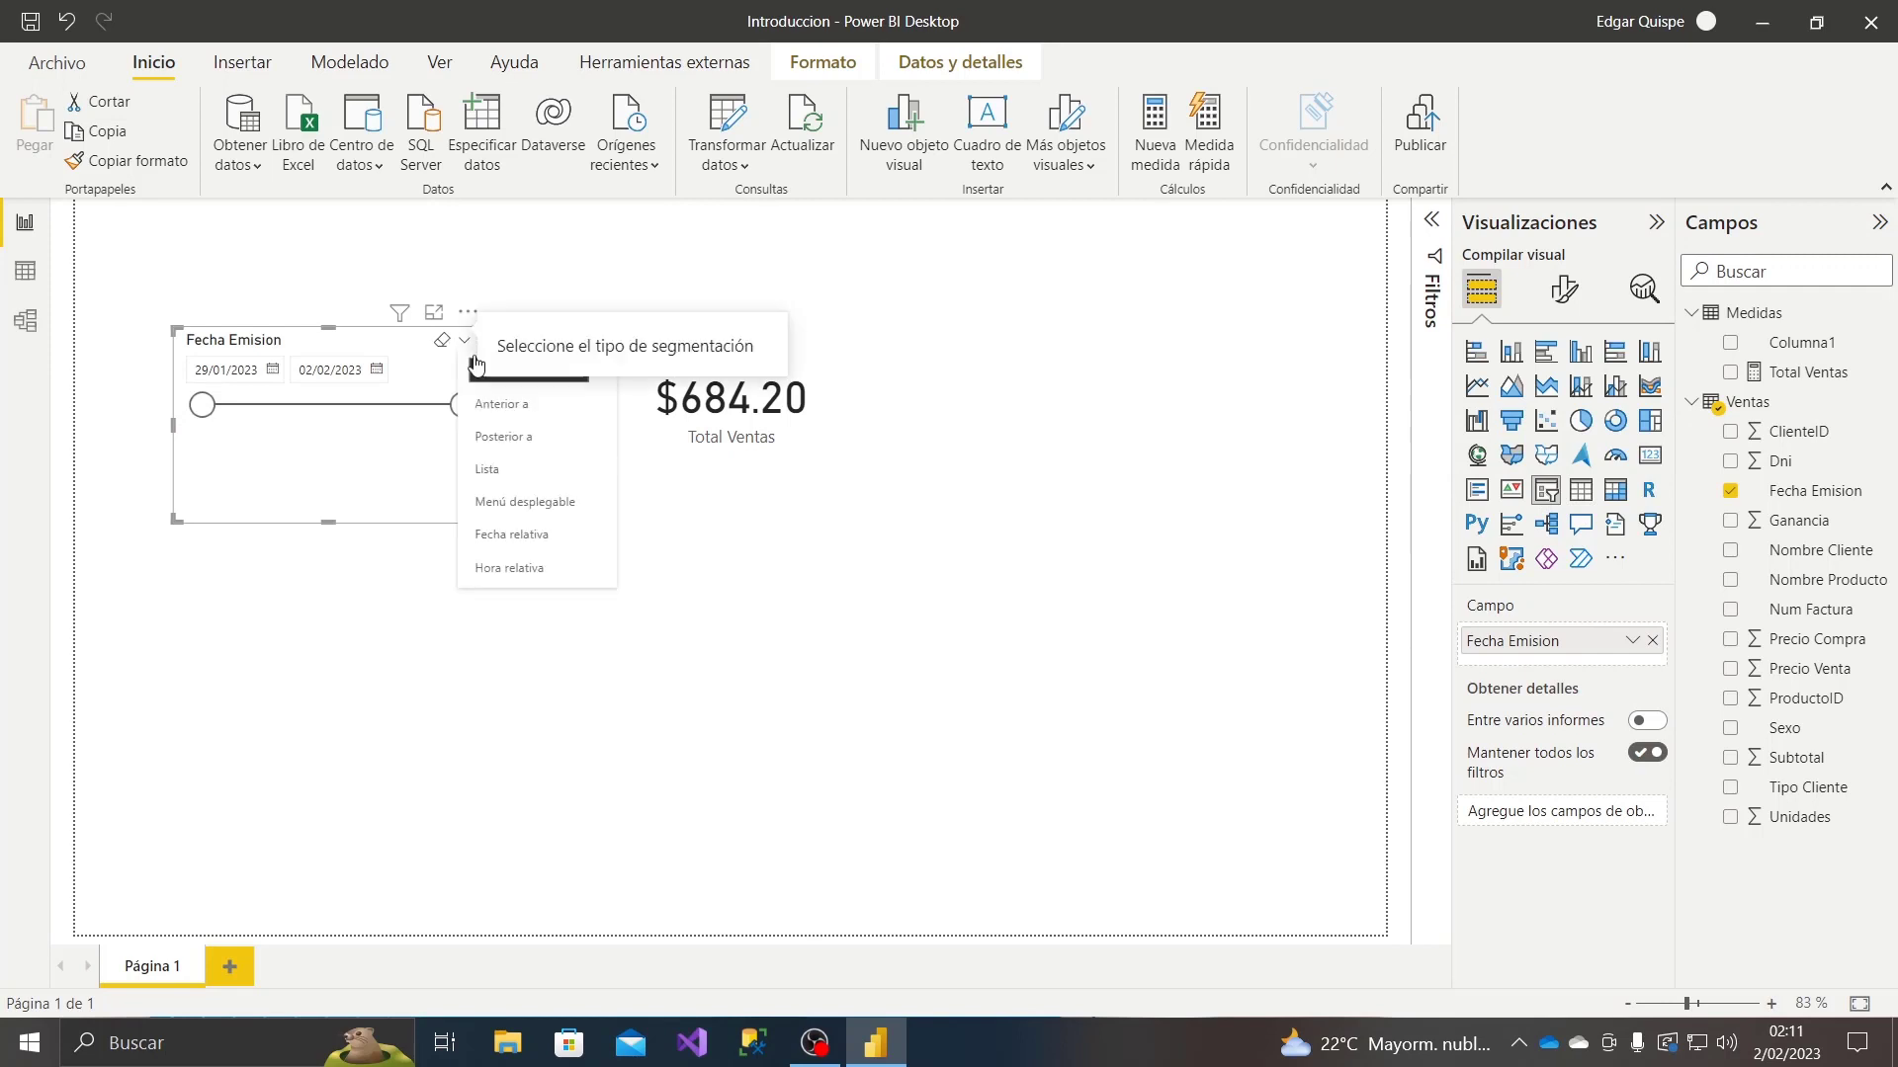
{"action": "left_click", "coordinate": [509, 470]}
{"action": "left_click_drag", "start_coordinate": [328, 521], "coordinate": [327, 533]}
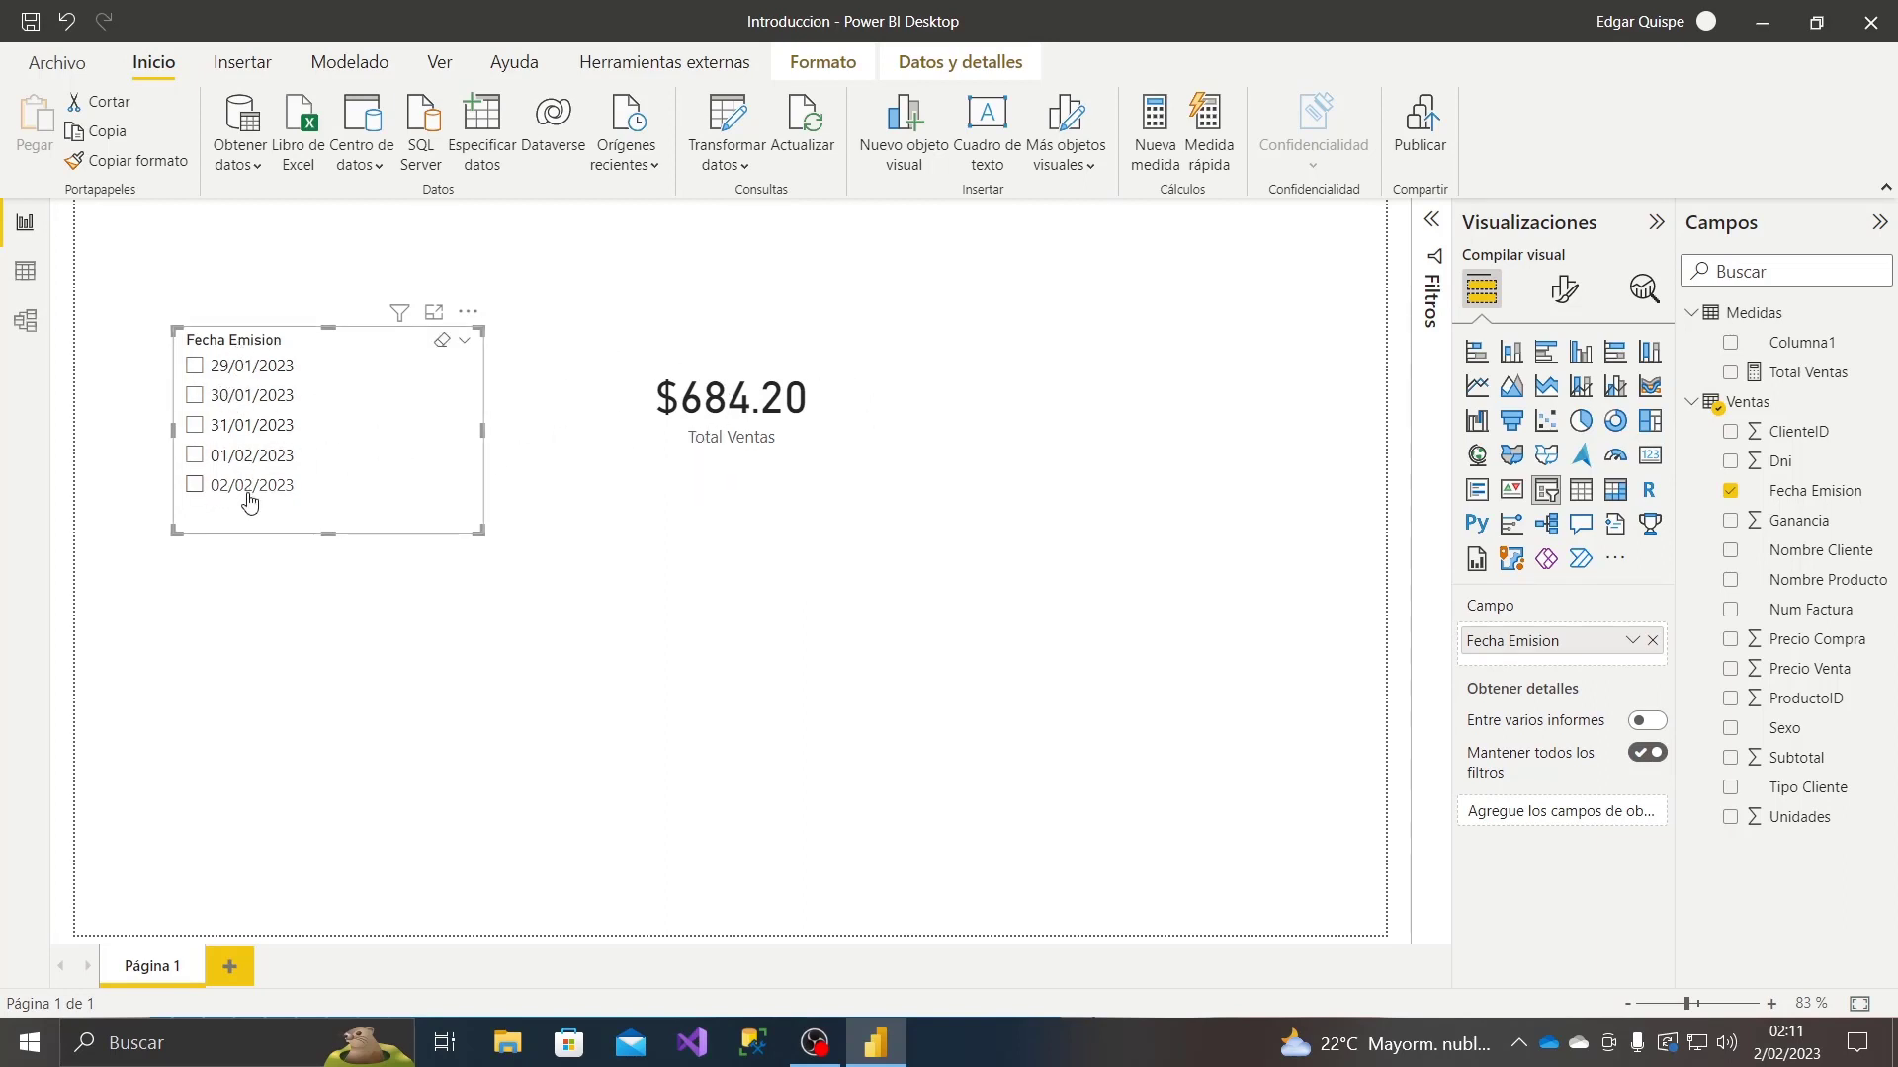
- Filter the report by individual Fecha Emision dates from 29/01/2023 to 02/02/2023 to compare the Total Ventas card
{"action": "left_click", "coordinate": [195, 400]}
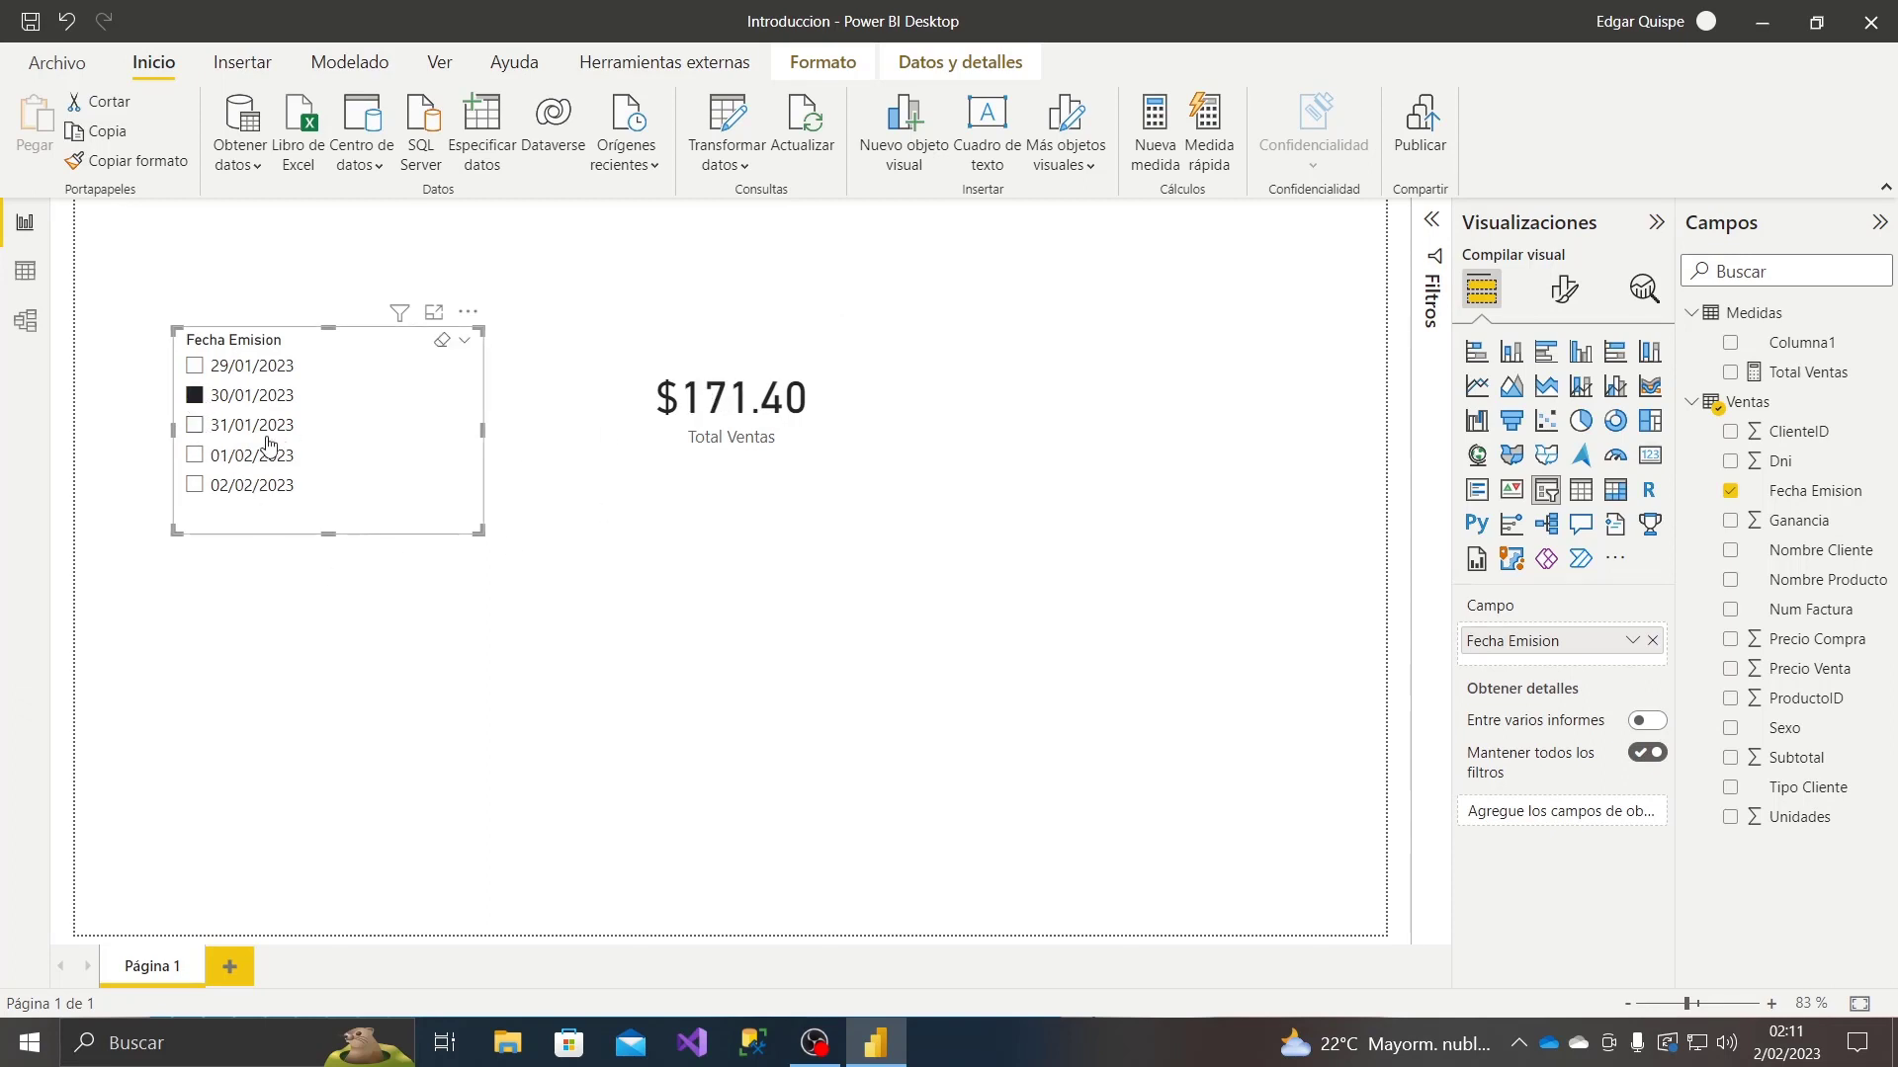
{"action": "left_click", "coordinate": [196, 426]}
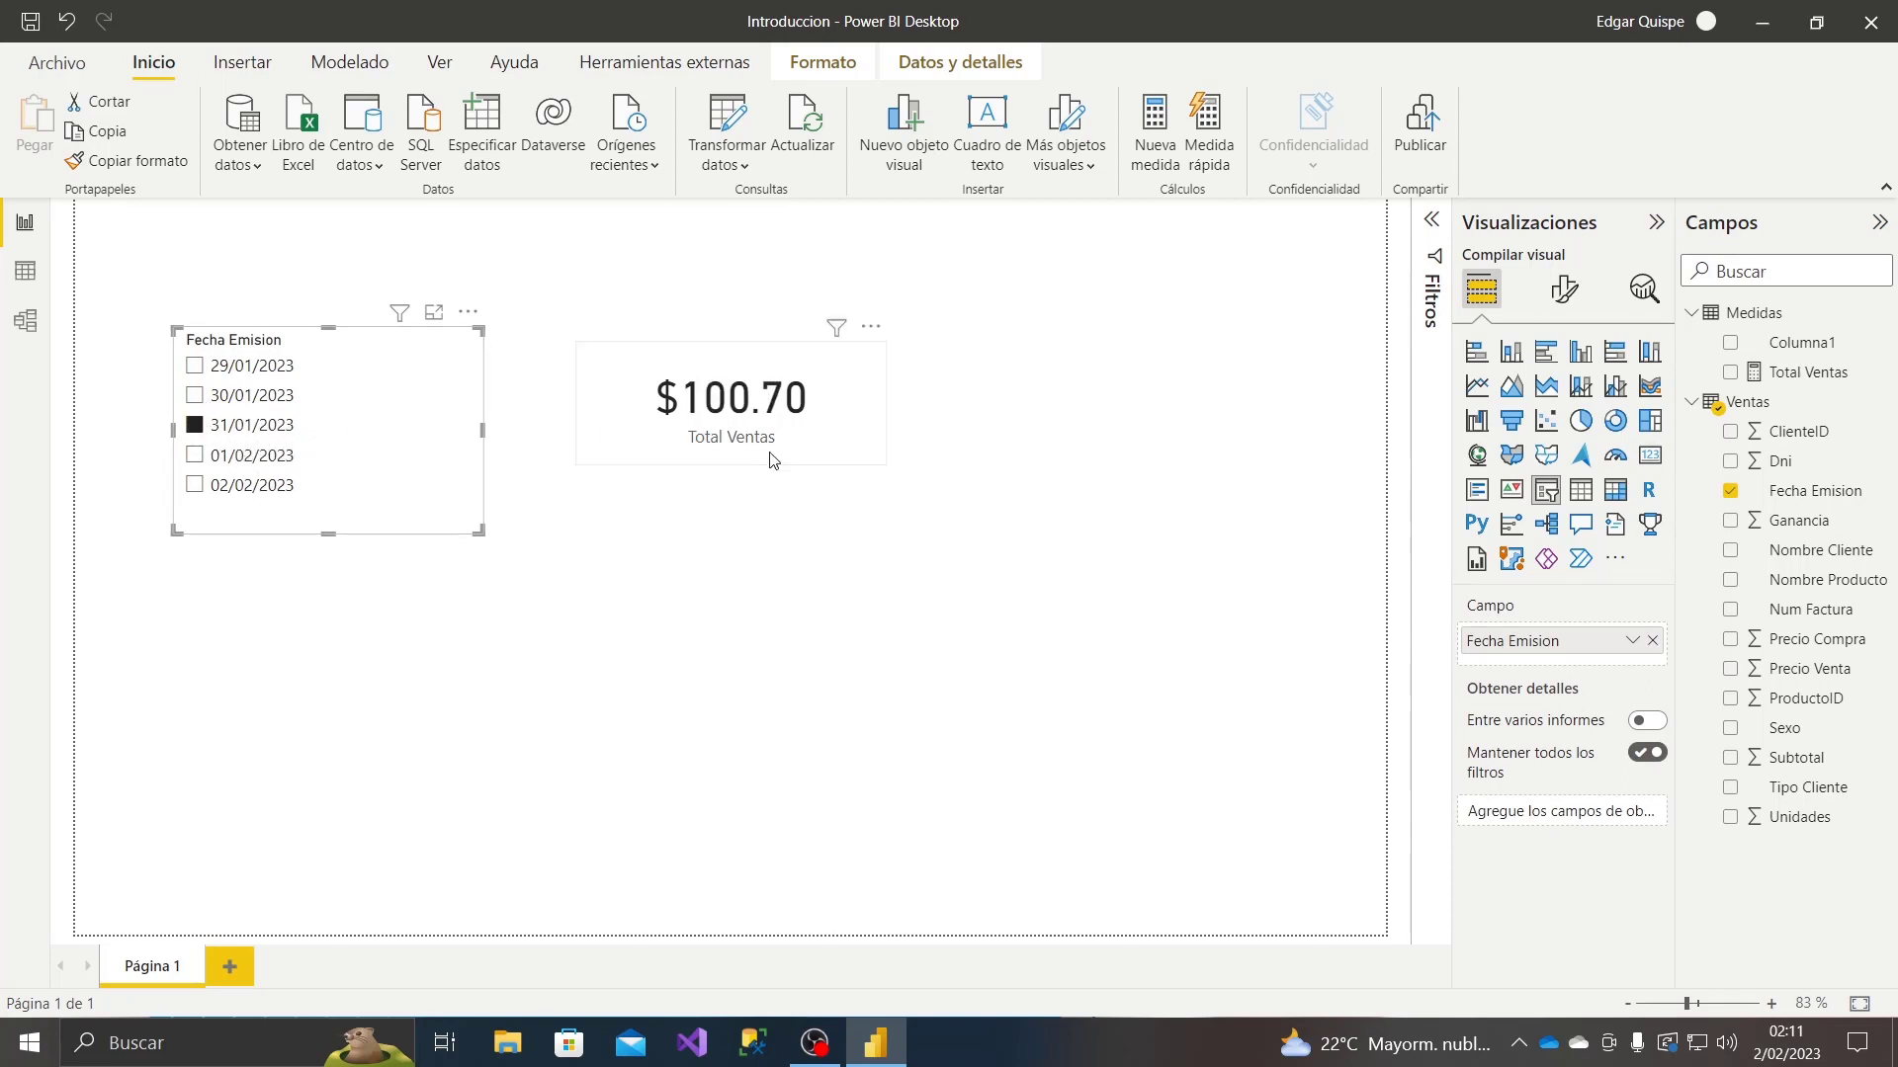
{"action": "left_click", "coordinate": [195, 365]}
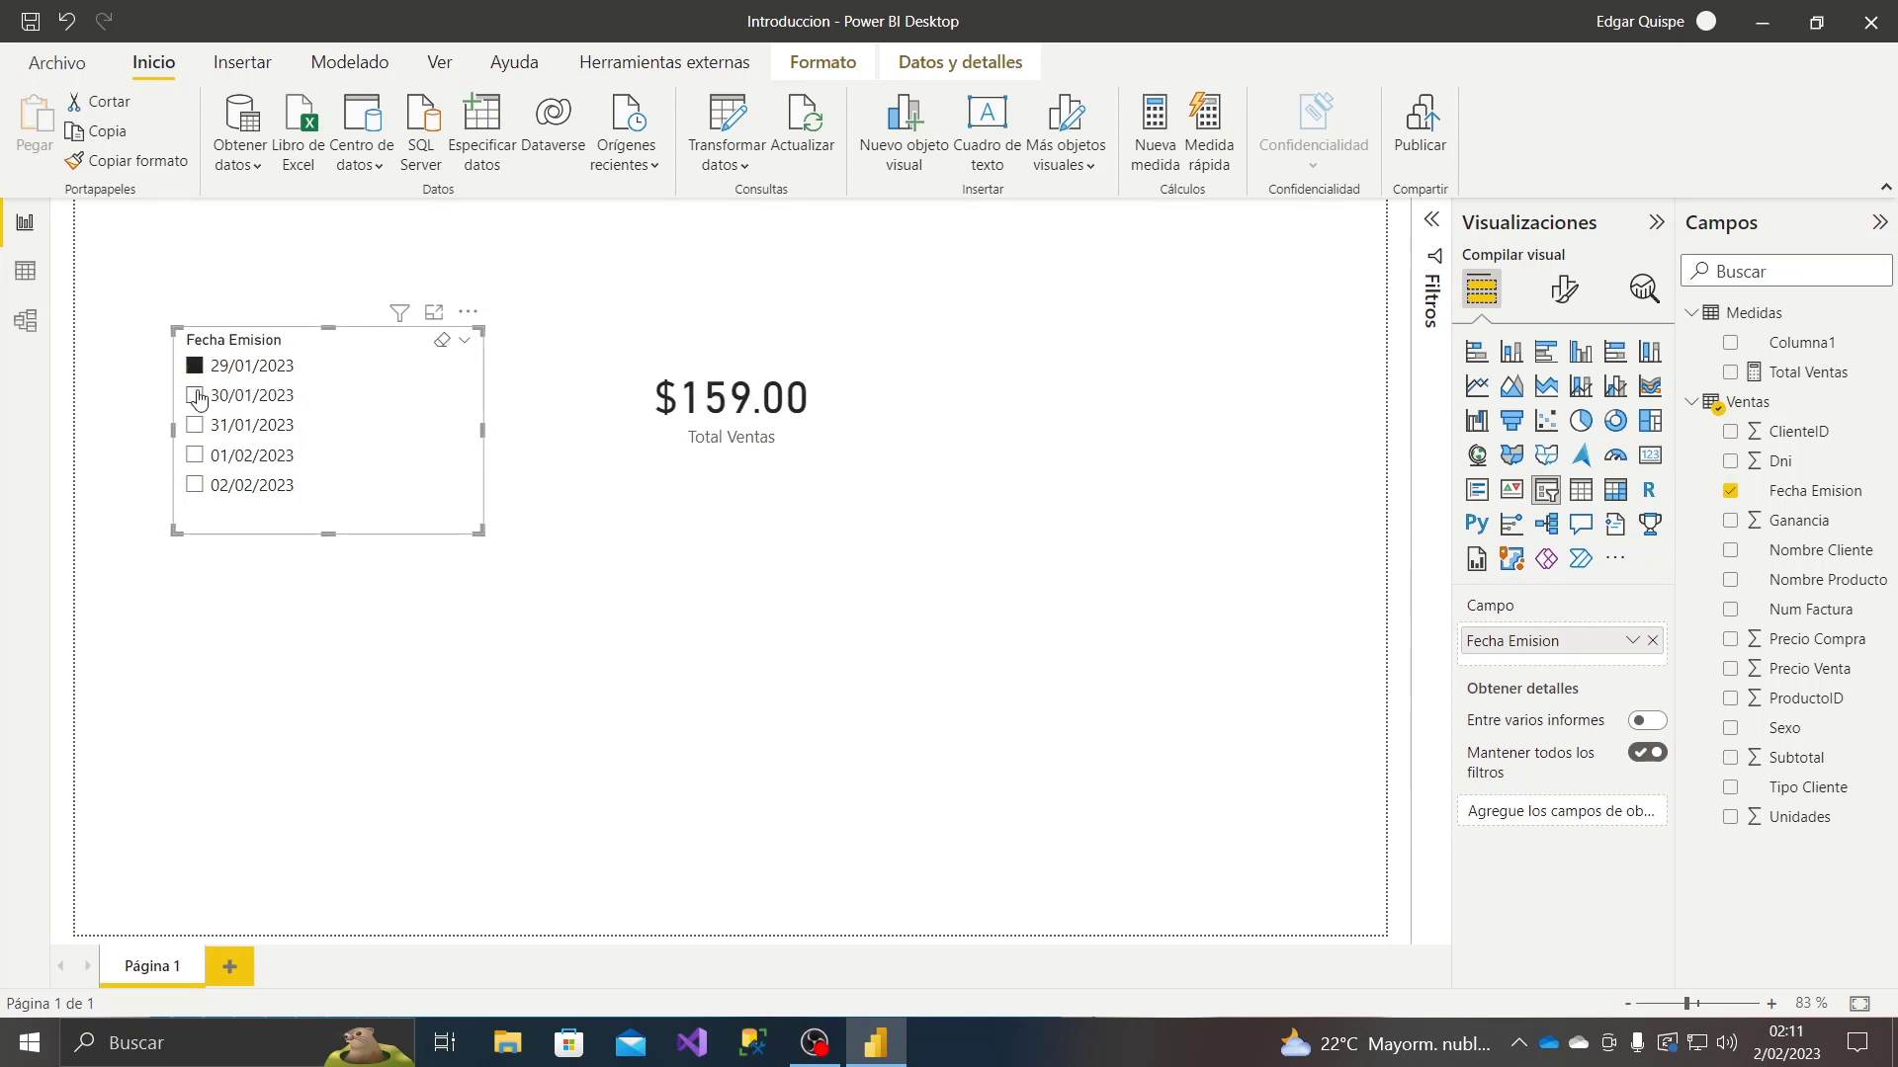
{"action": "left_click", "coordinate": [195, 395]}
{"action": "left_click", "coordinate": [195, 425]}
{"action": "left_click", "coordinate": [195, 454]}
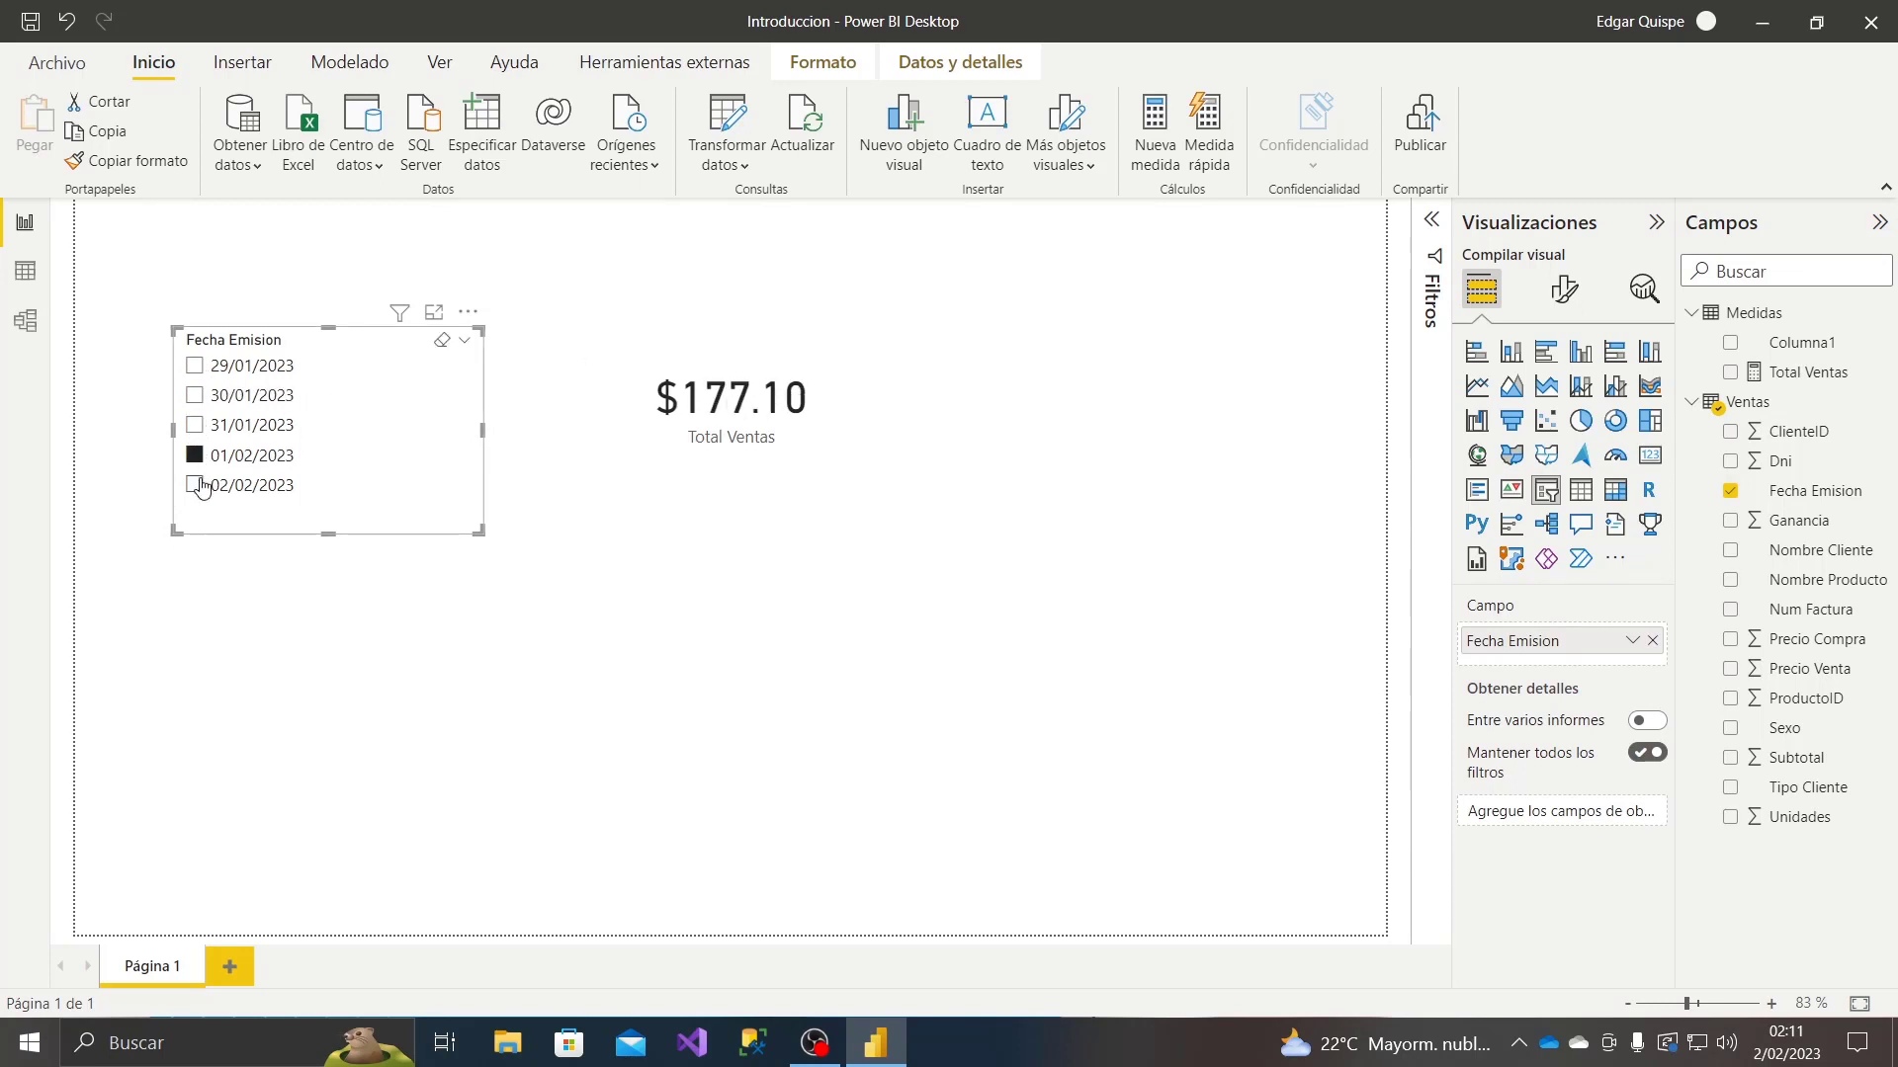
{"action": "left_click", "coordinate": [196, 485]}
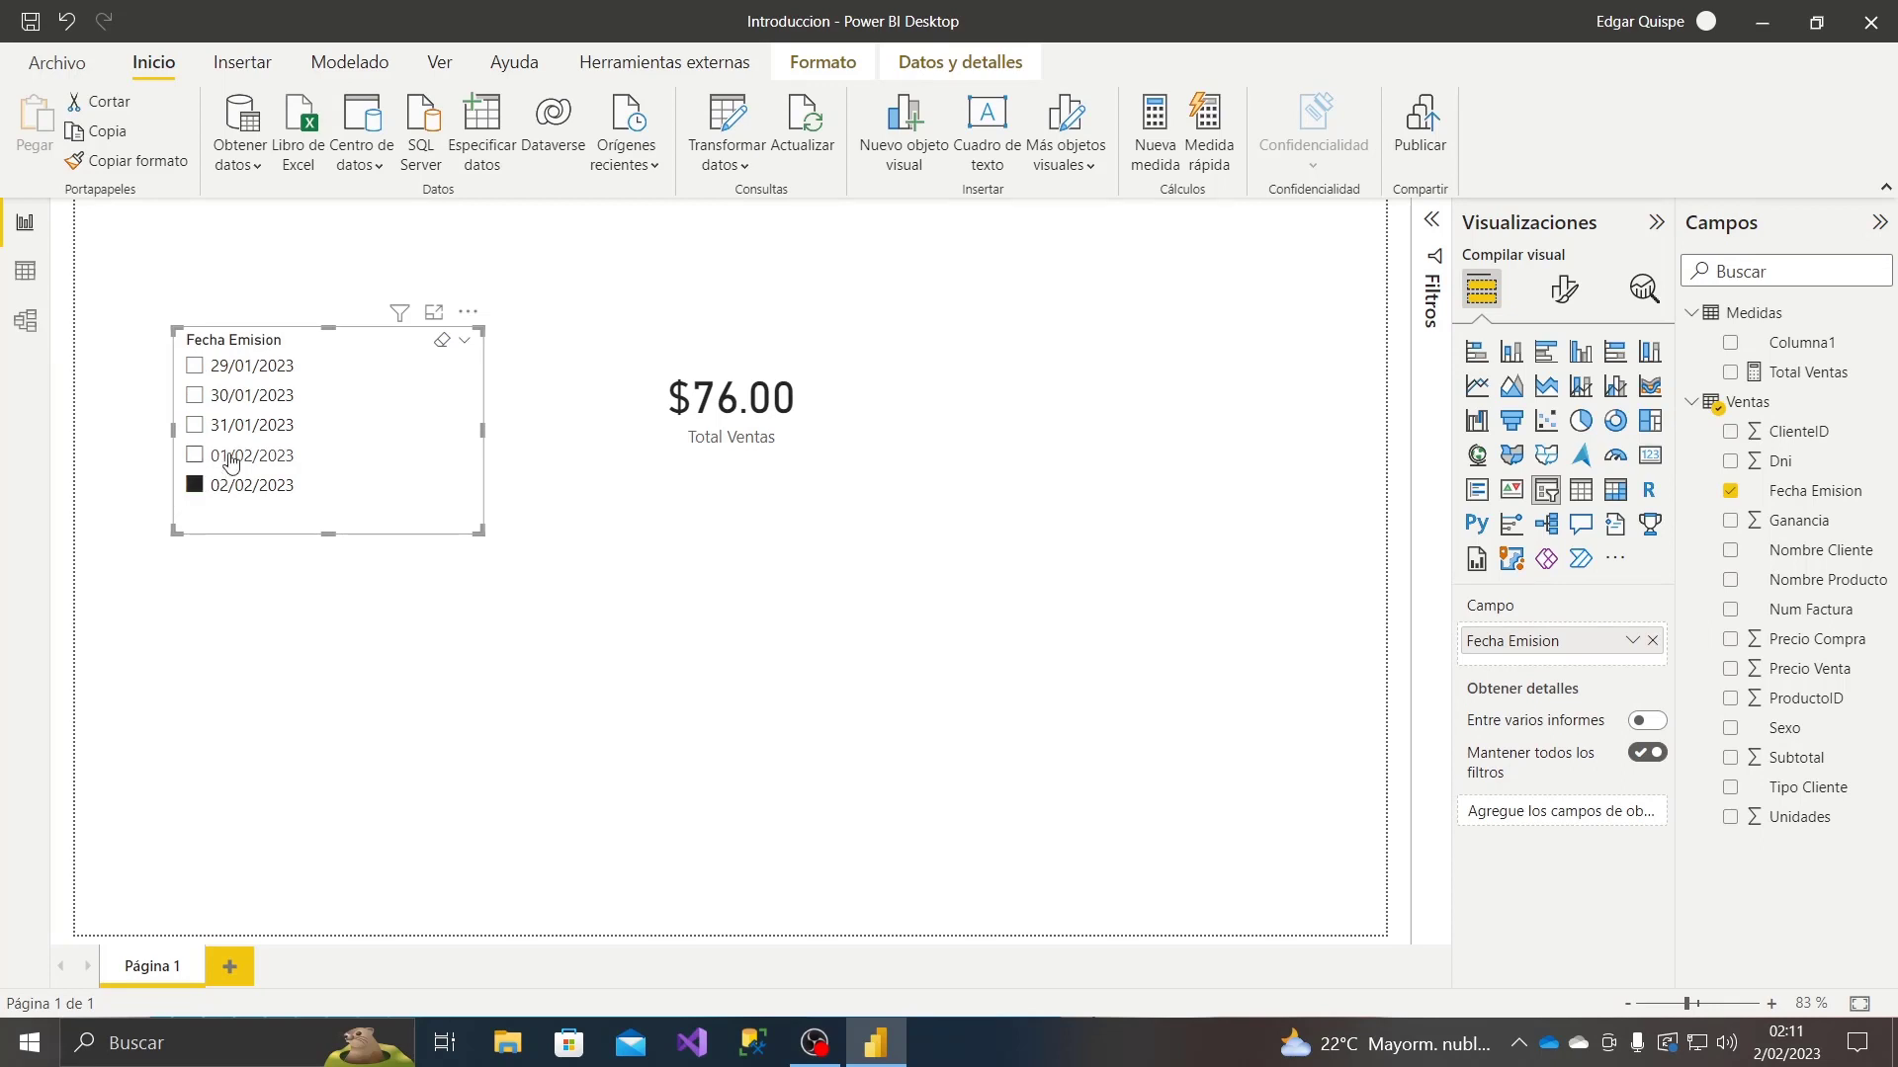
- Clear the slicer's date selection and narrow the Fecha Emision slicer to the width of its dates
{"action": "left_click", "coordinate": [195, 484]}
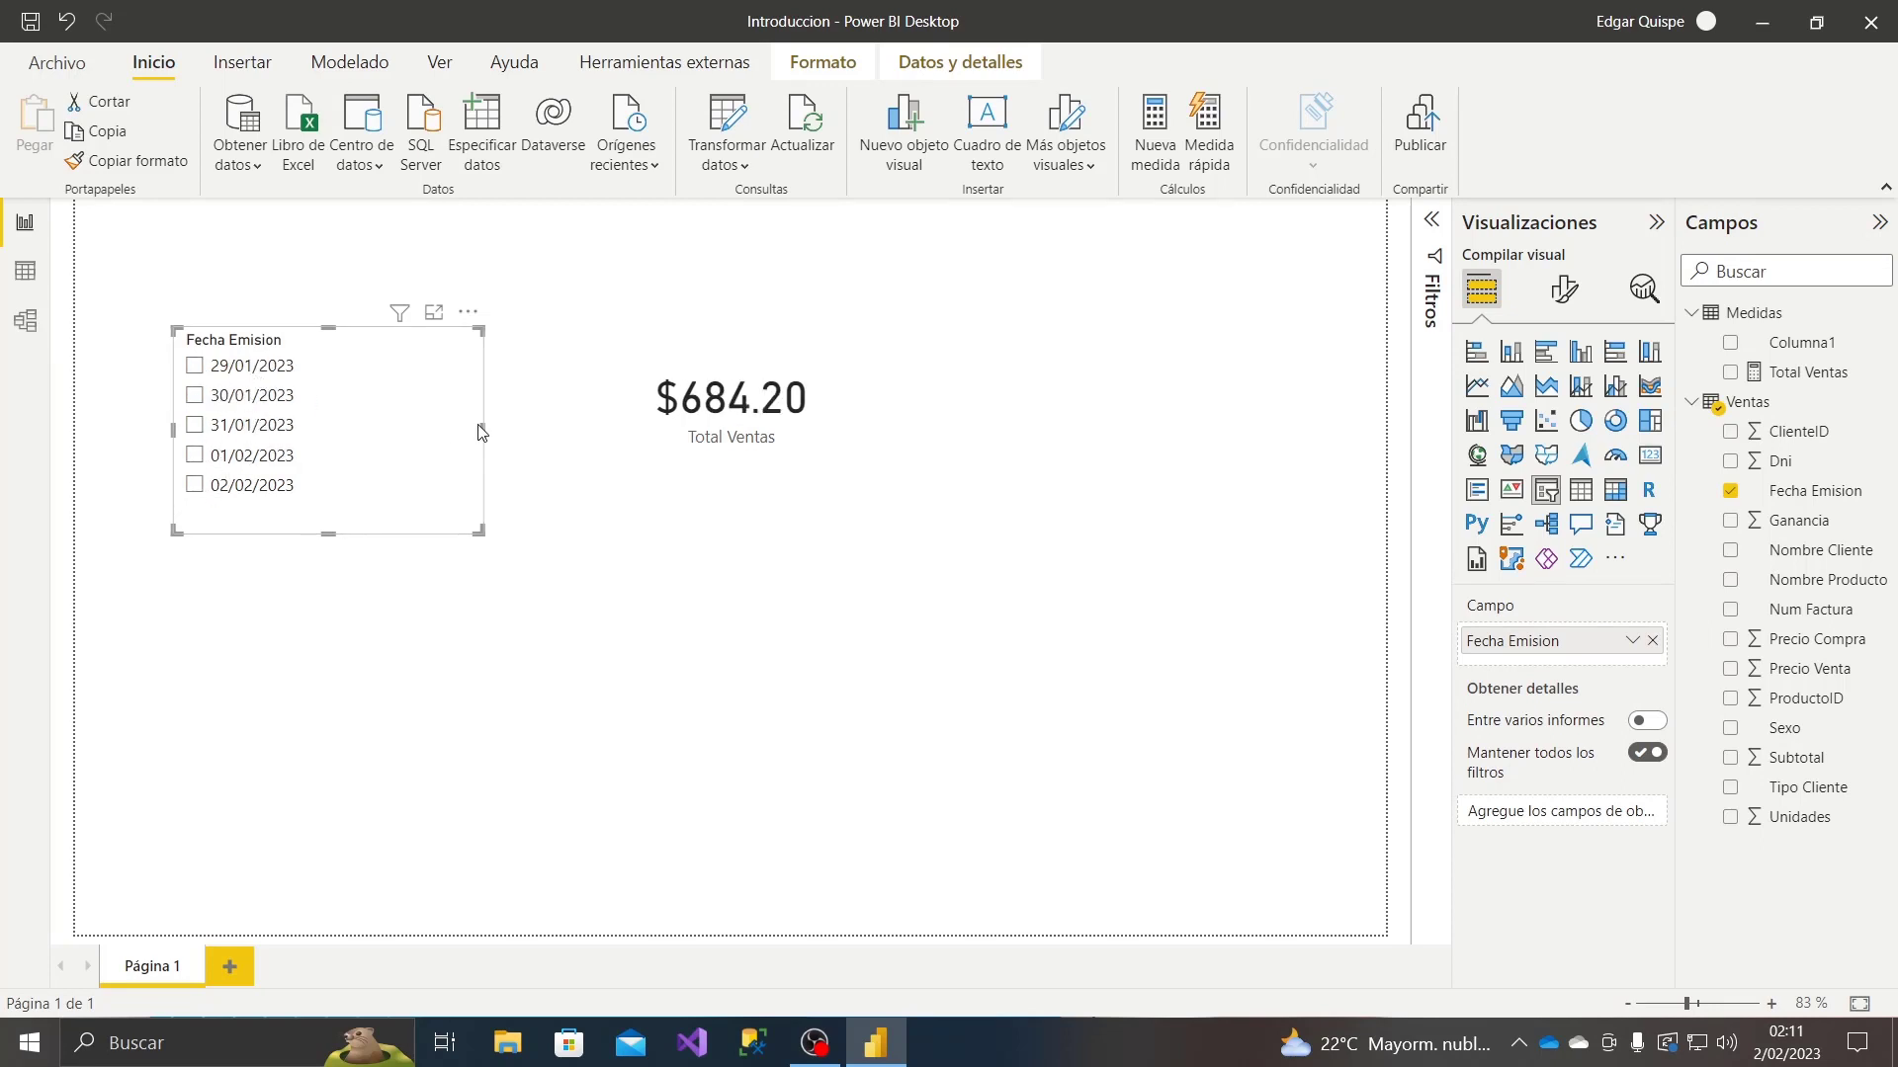
{"action": "left_click_drag", "start_coordinate": [482, 425], "coordinate": [364, 427]}
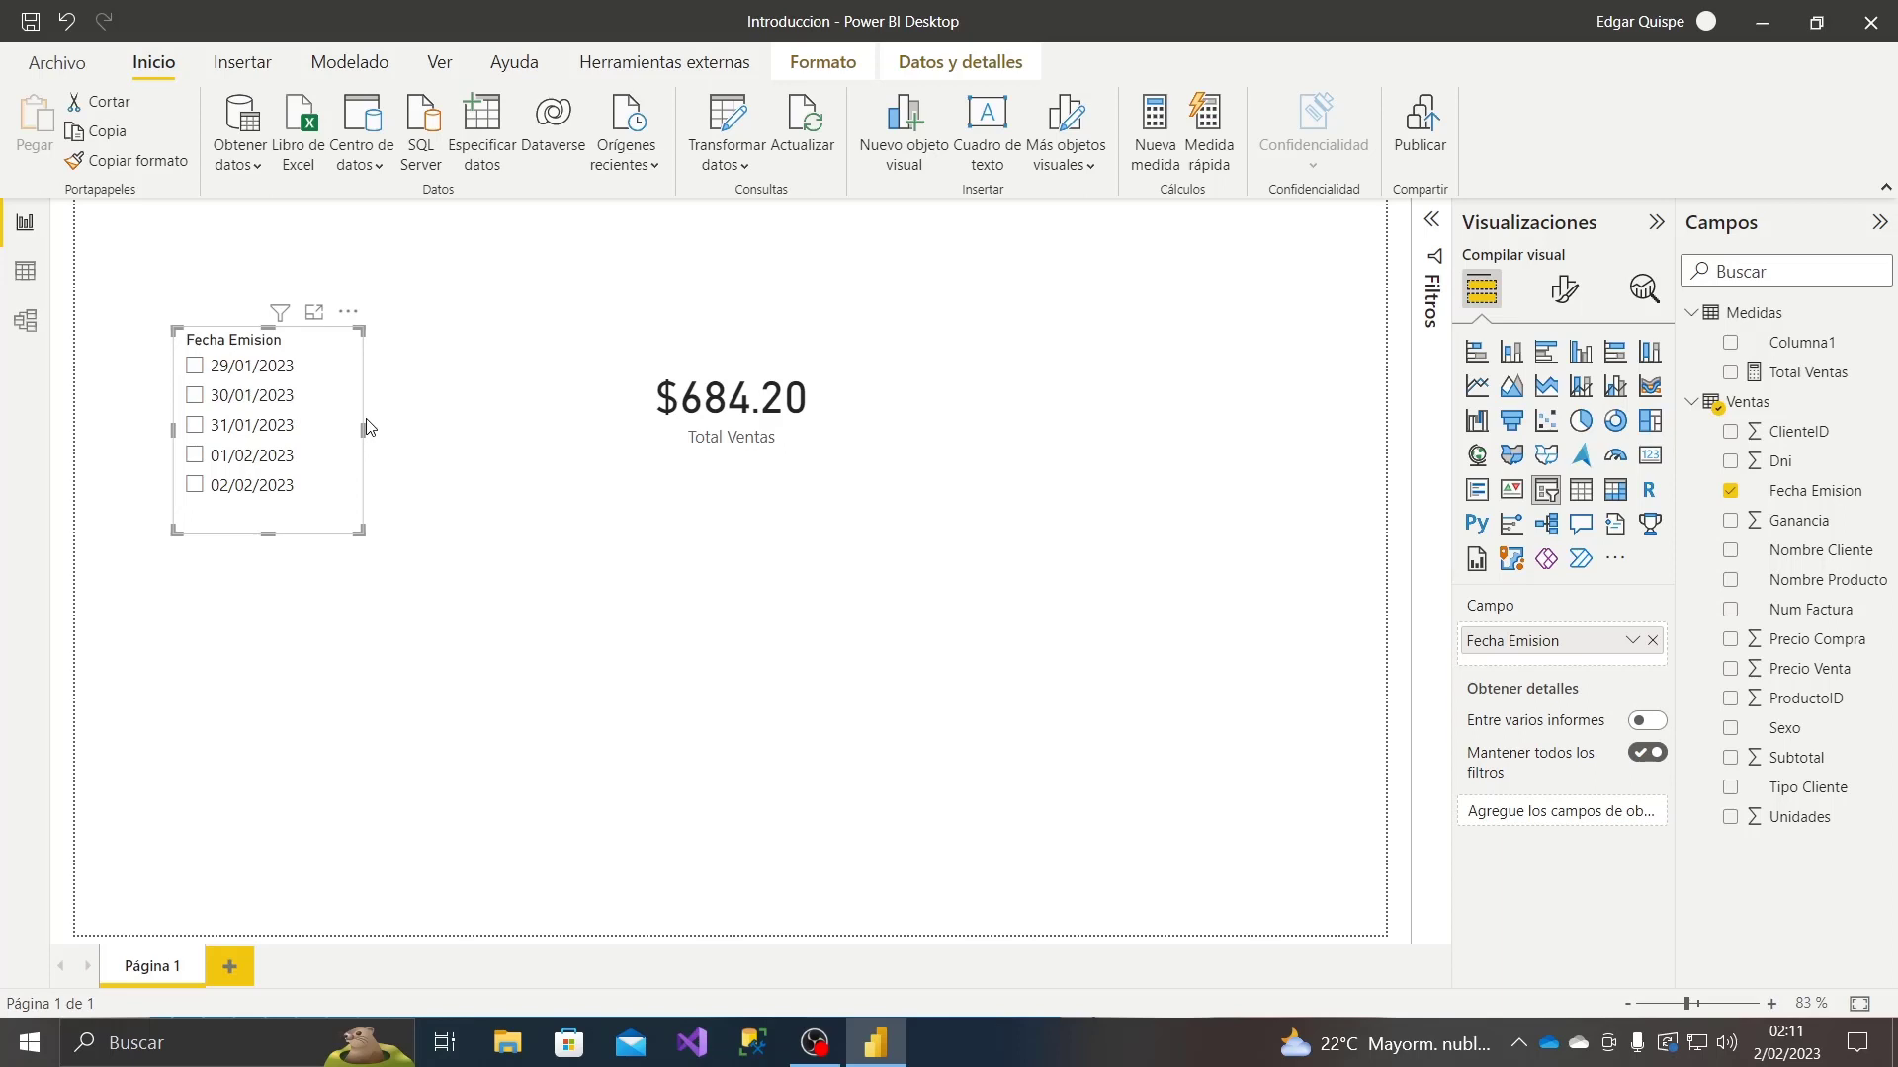
- Examine the Total Ventas measure's formula part by part: its name, the SUM function, the Ventas table and the Subtotal column
{"action": "left_click", "coordinate": [1786, 376]}
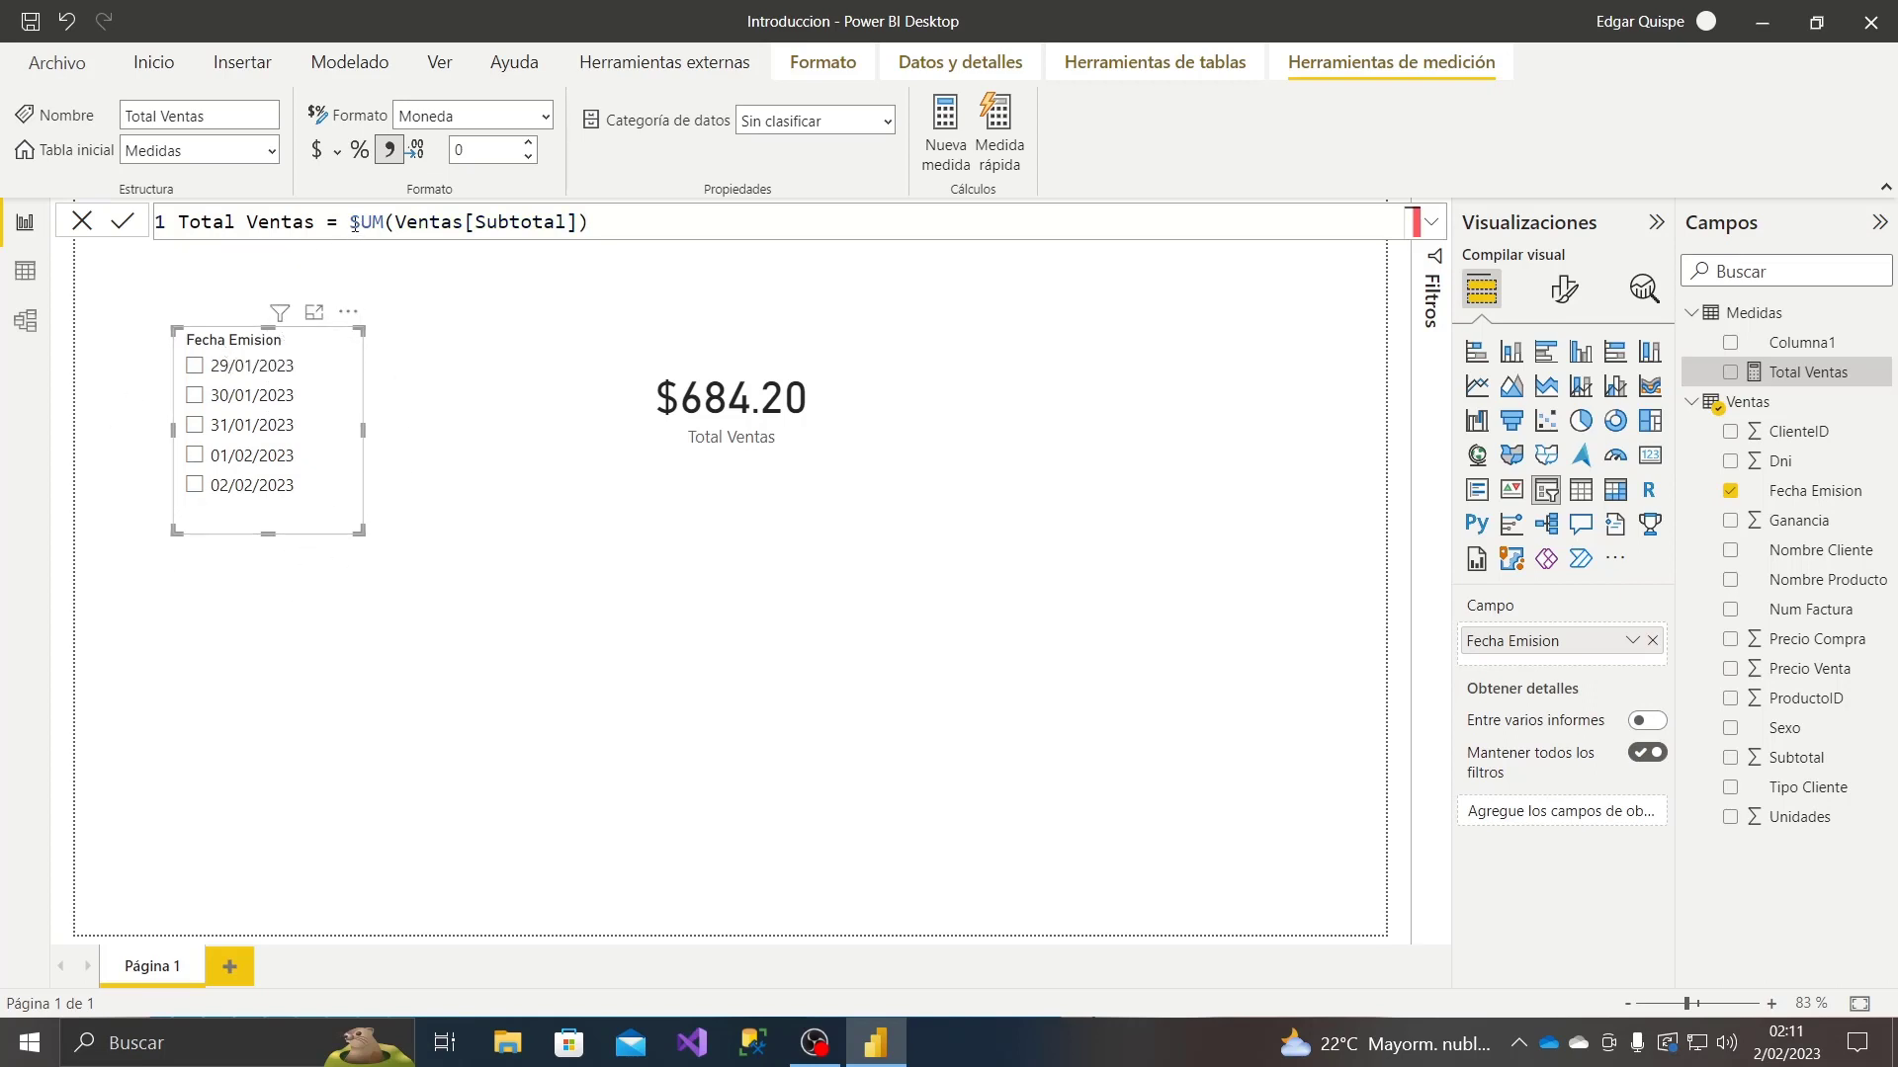
{"action": "left_click_drag", "start_coordinate": [352, 221], "coordinate": [590, 222]}
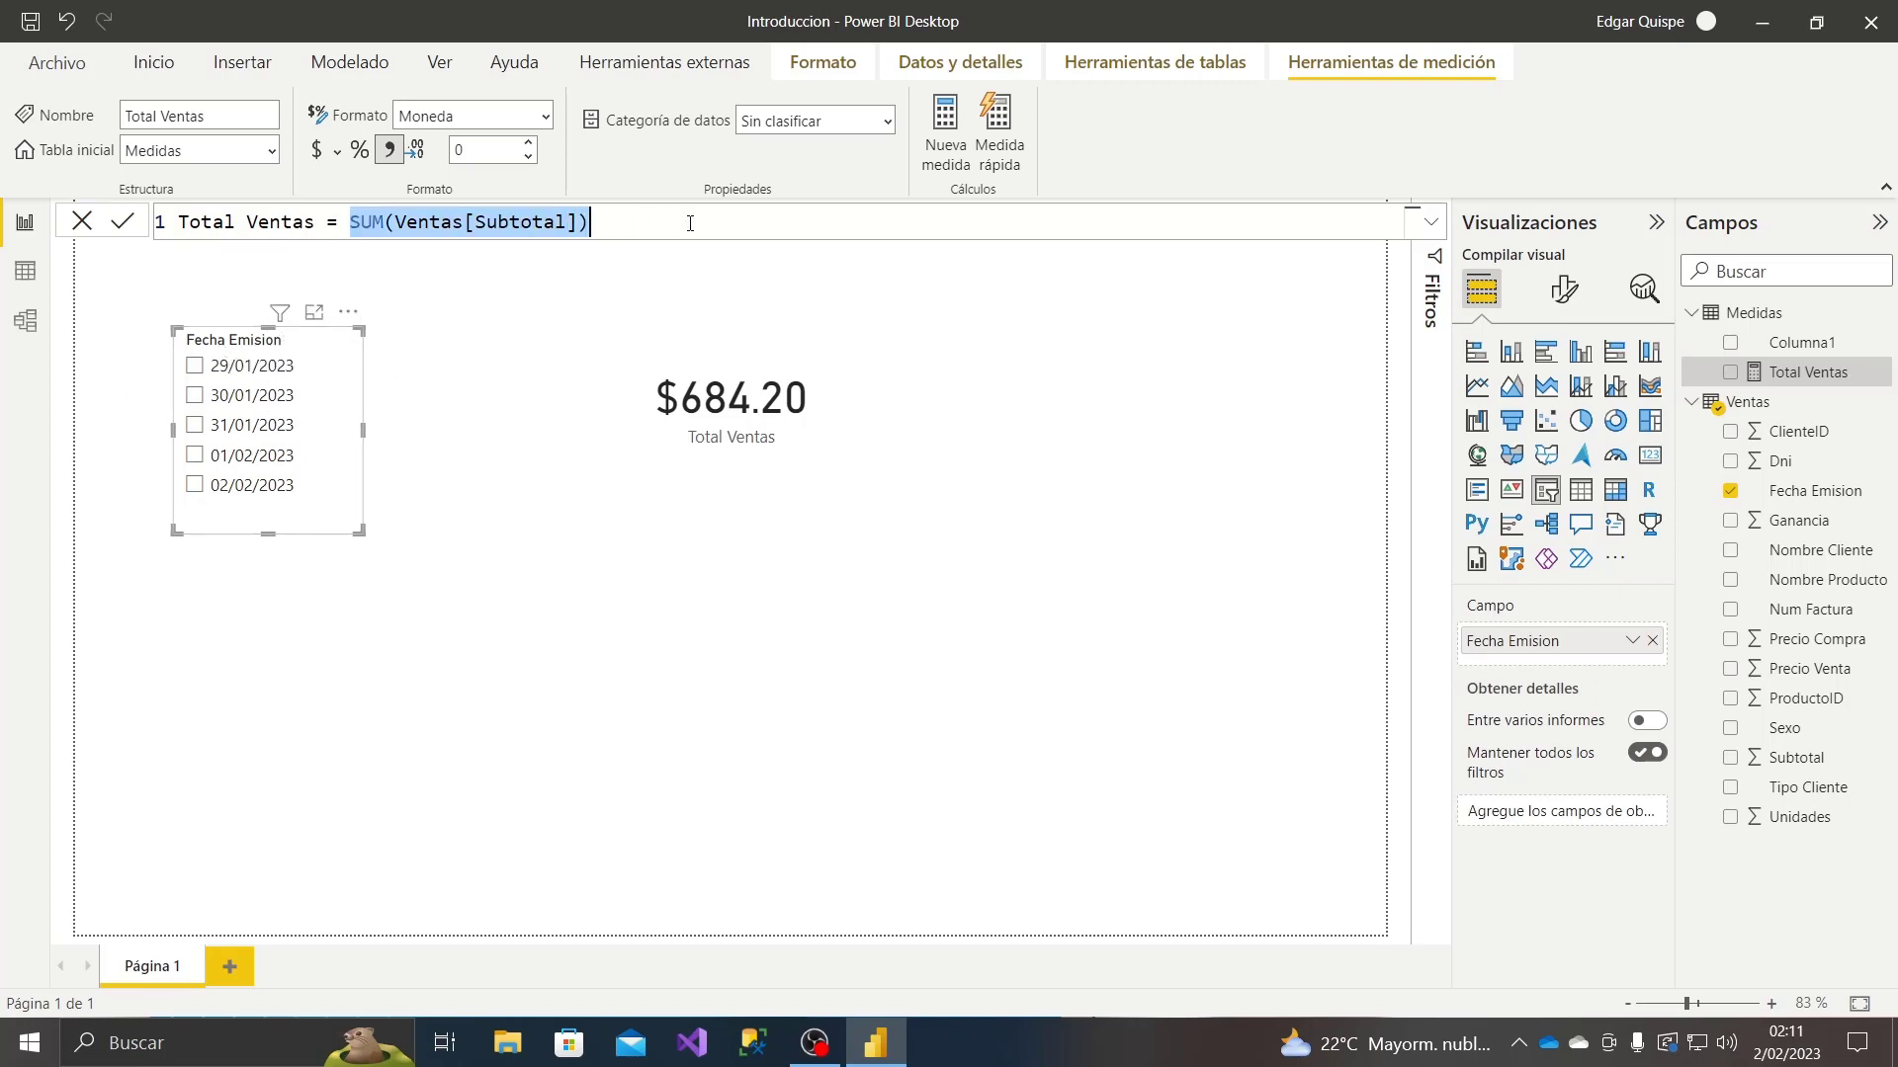
{"action": "left_click", "coordinate": [255, 358]}
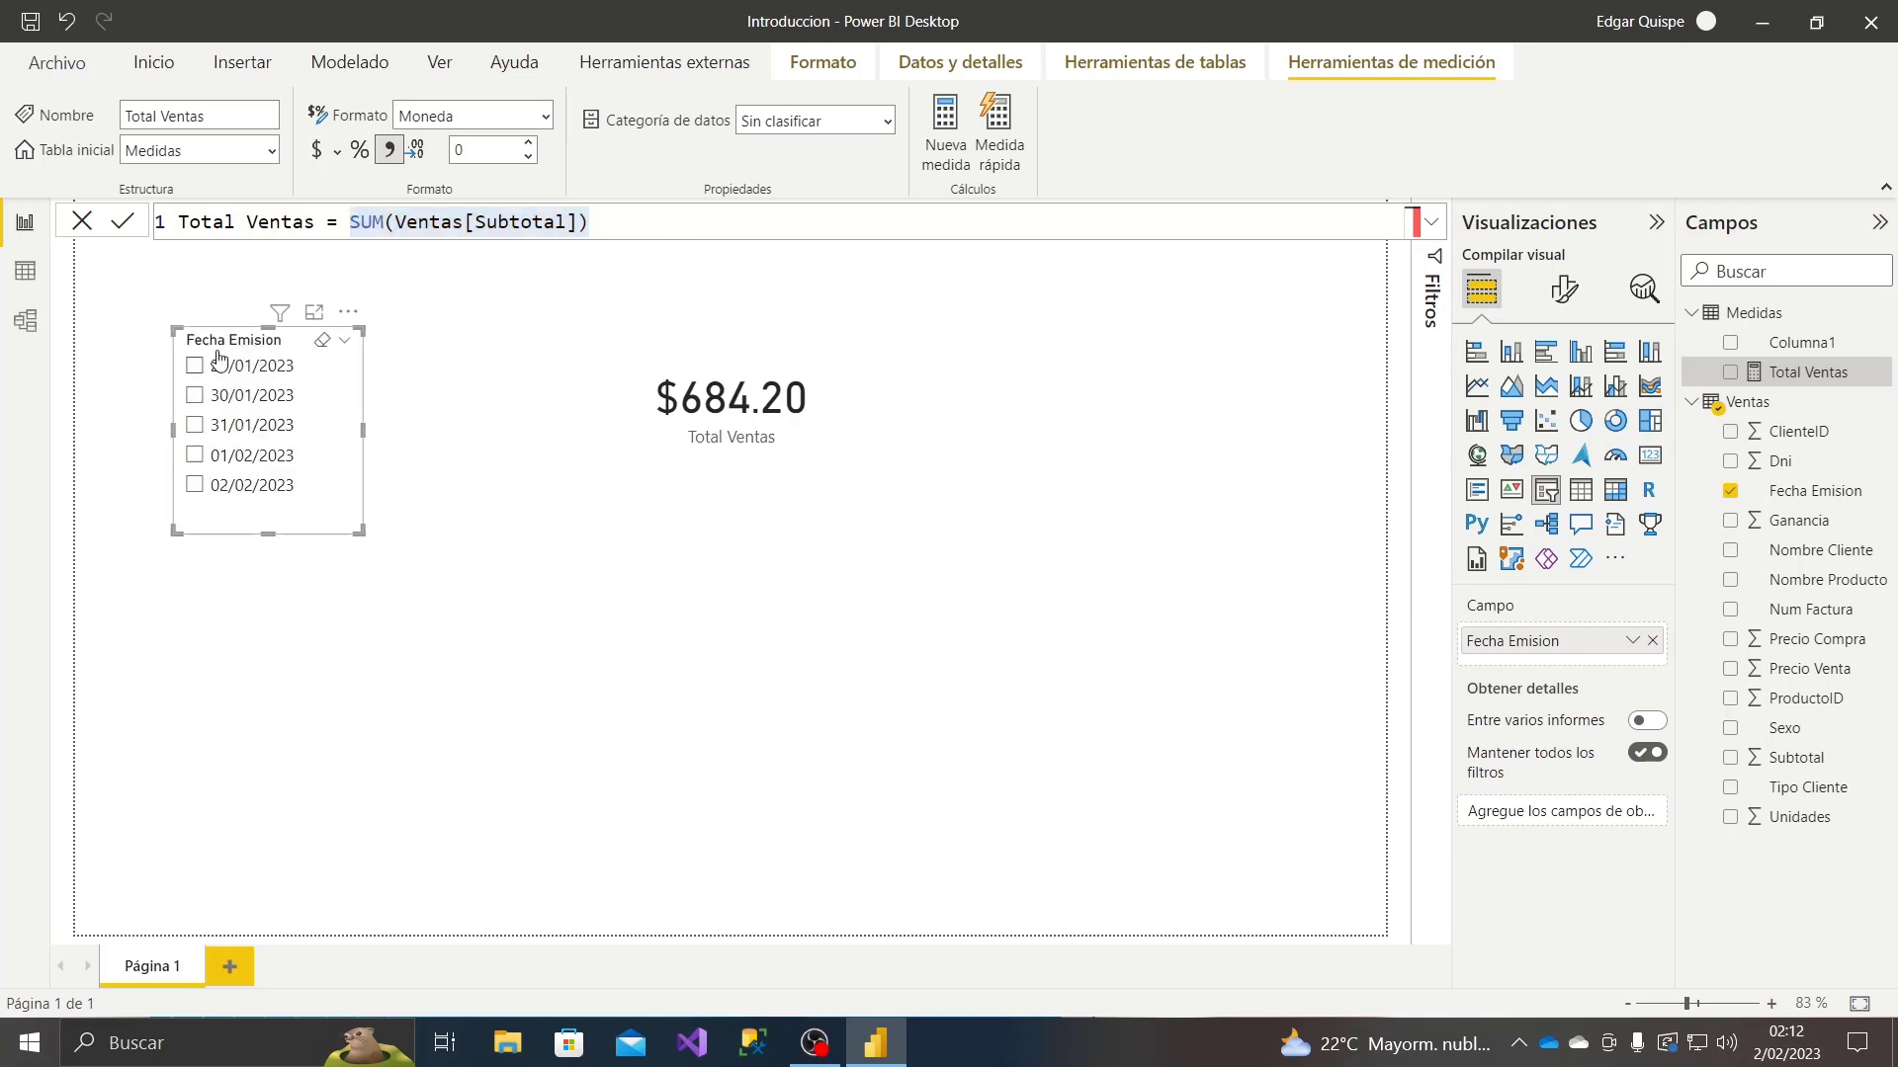
{"action": "left_click_drag", "start_coordinate": [582, 226], "coordinate": [129, 226]}
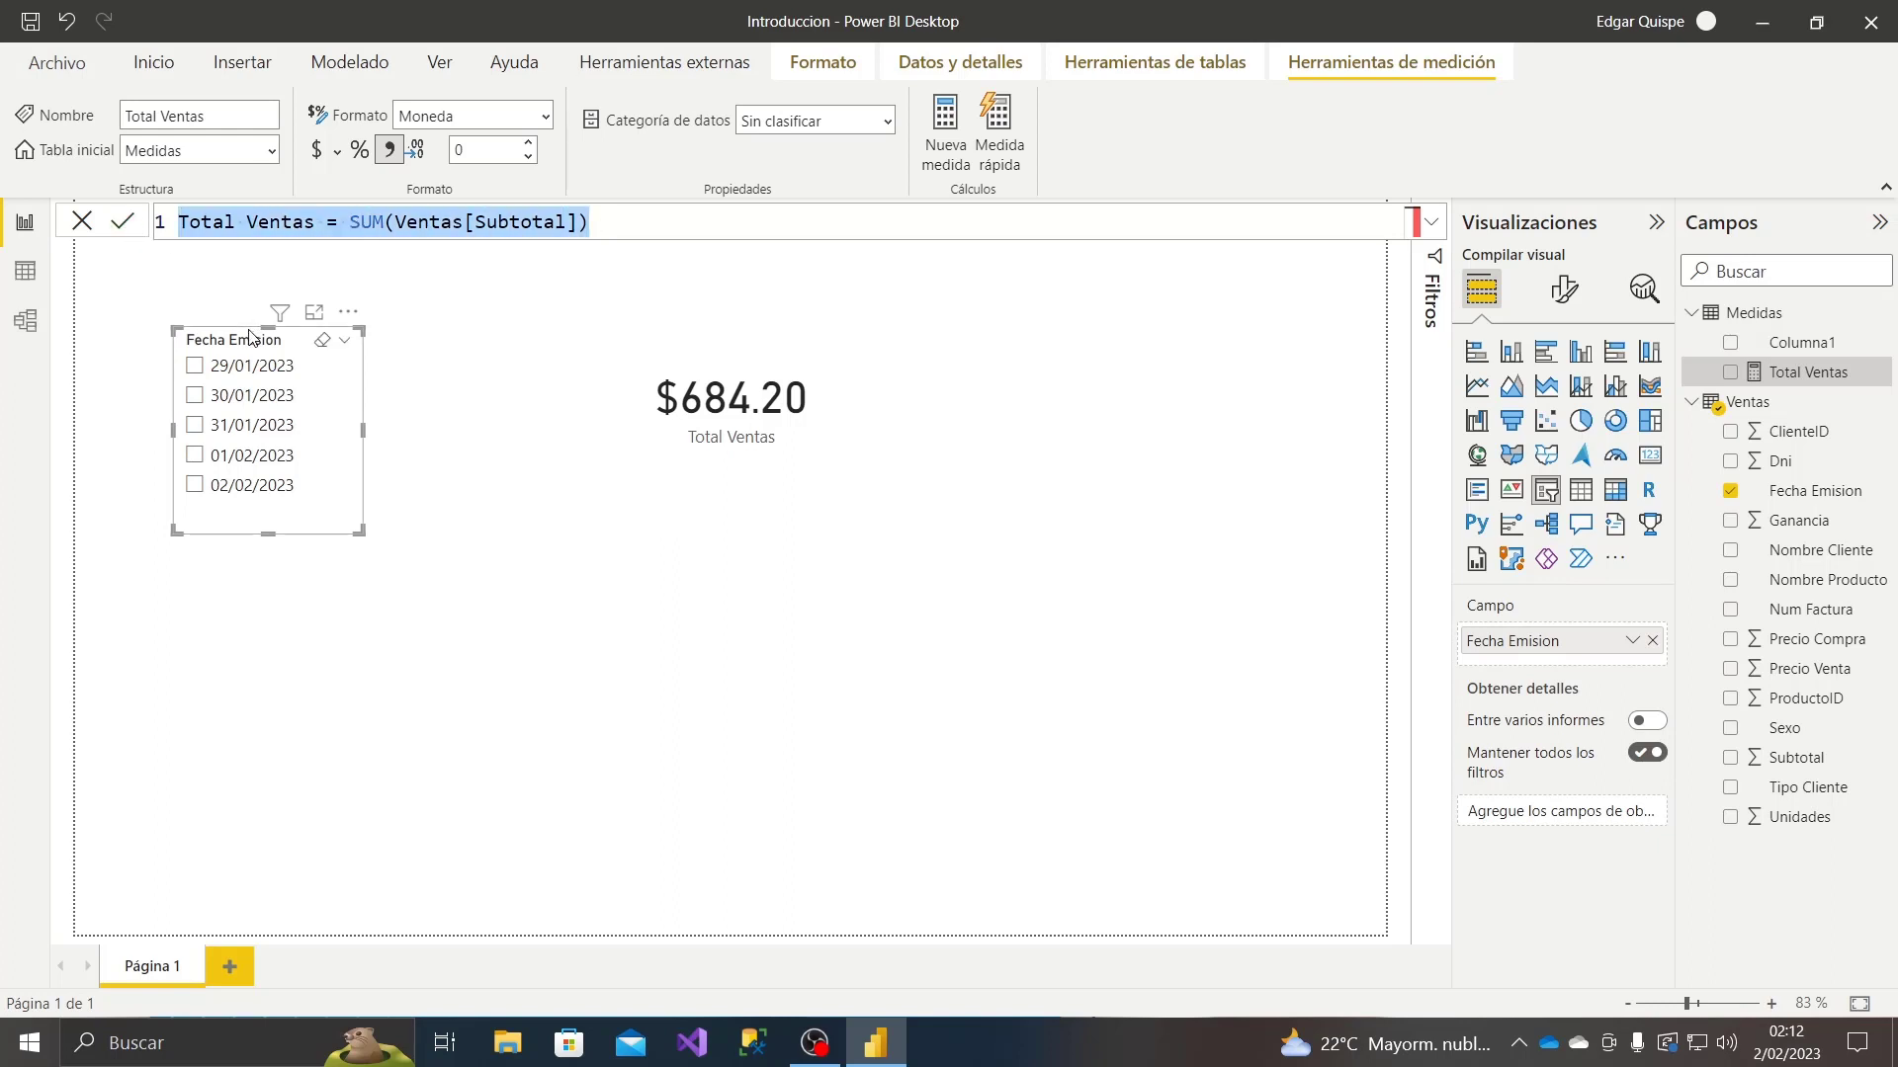
{"action": "left_click", "coordinate": [354, 228]}
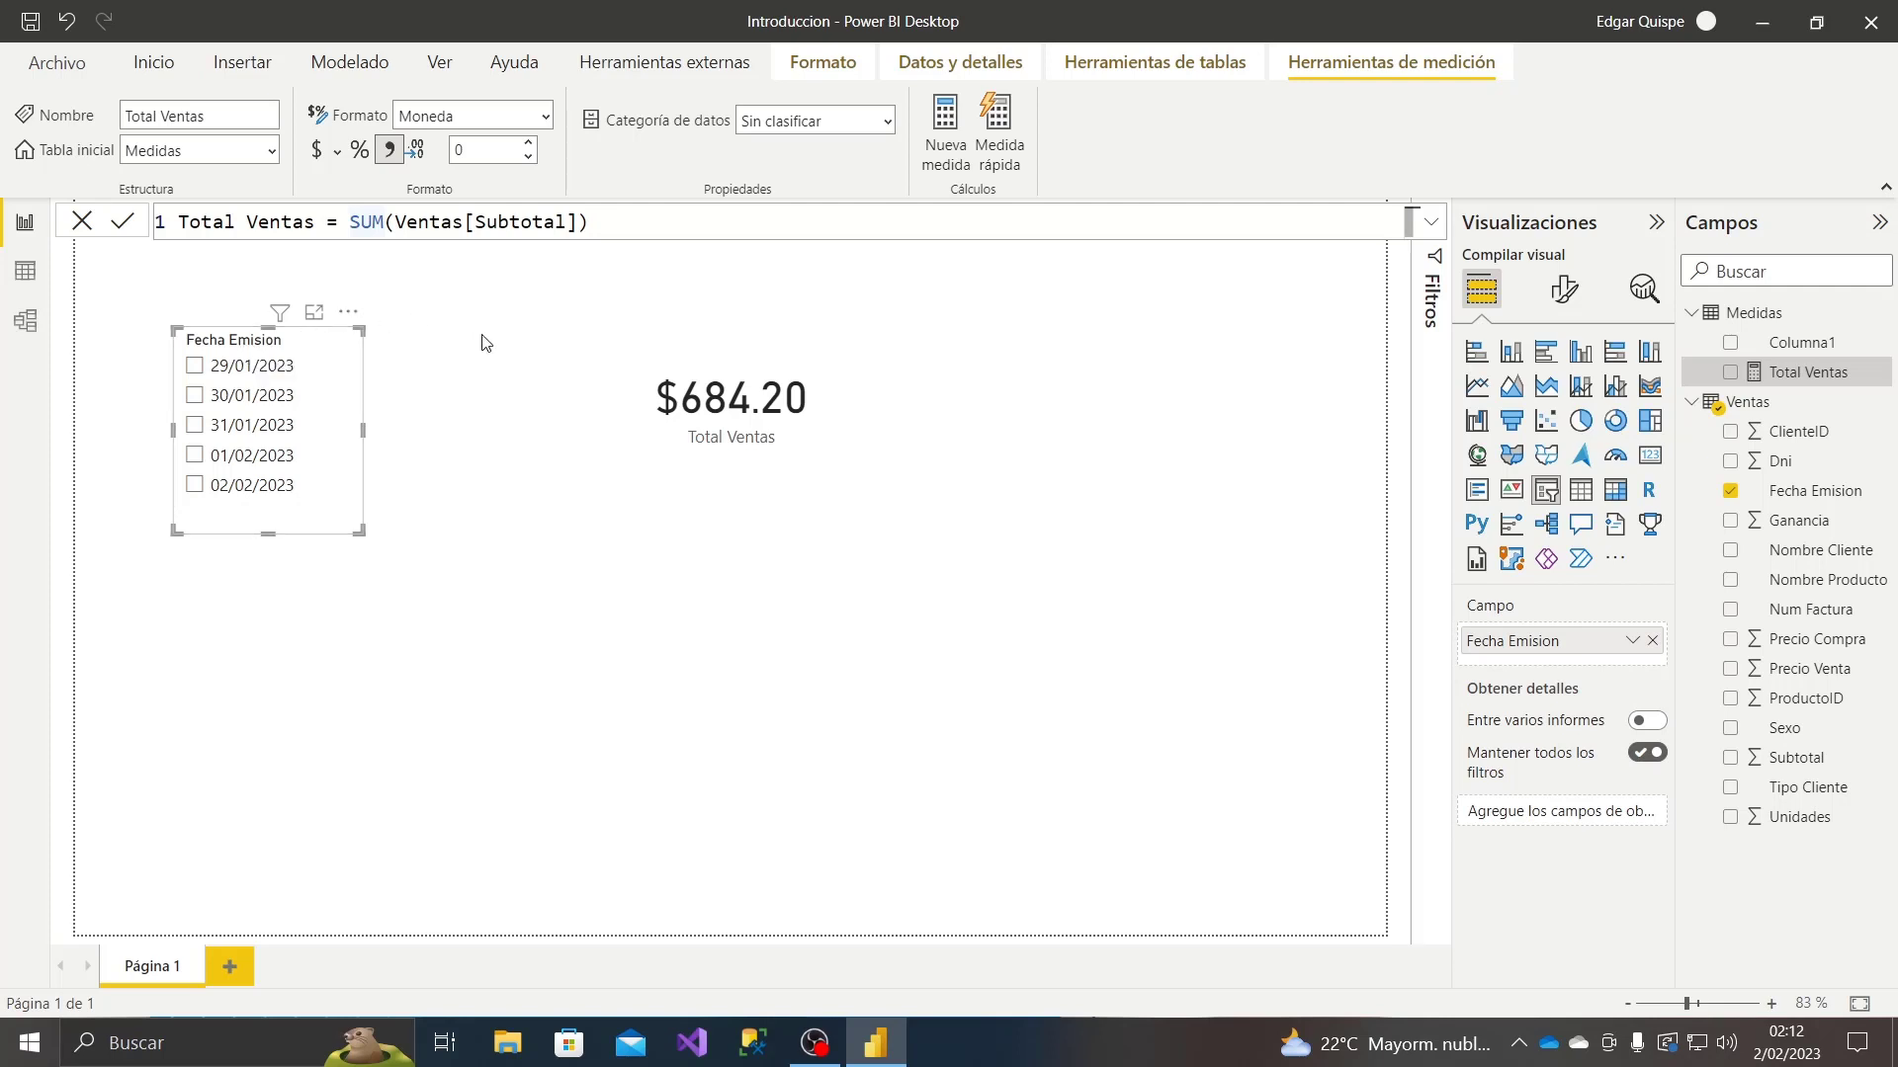
{"action": "left_click", "coordinate": [196, 228]}
{"action": "left_click_drag", "start_coordinate": [182, 220], "coordinate": [316, 222]}
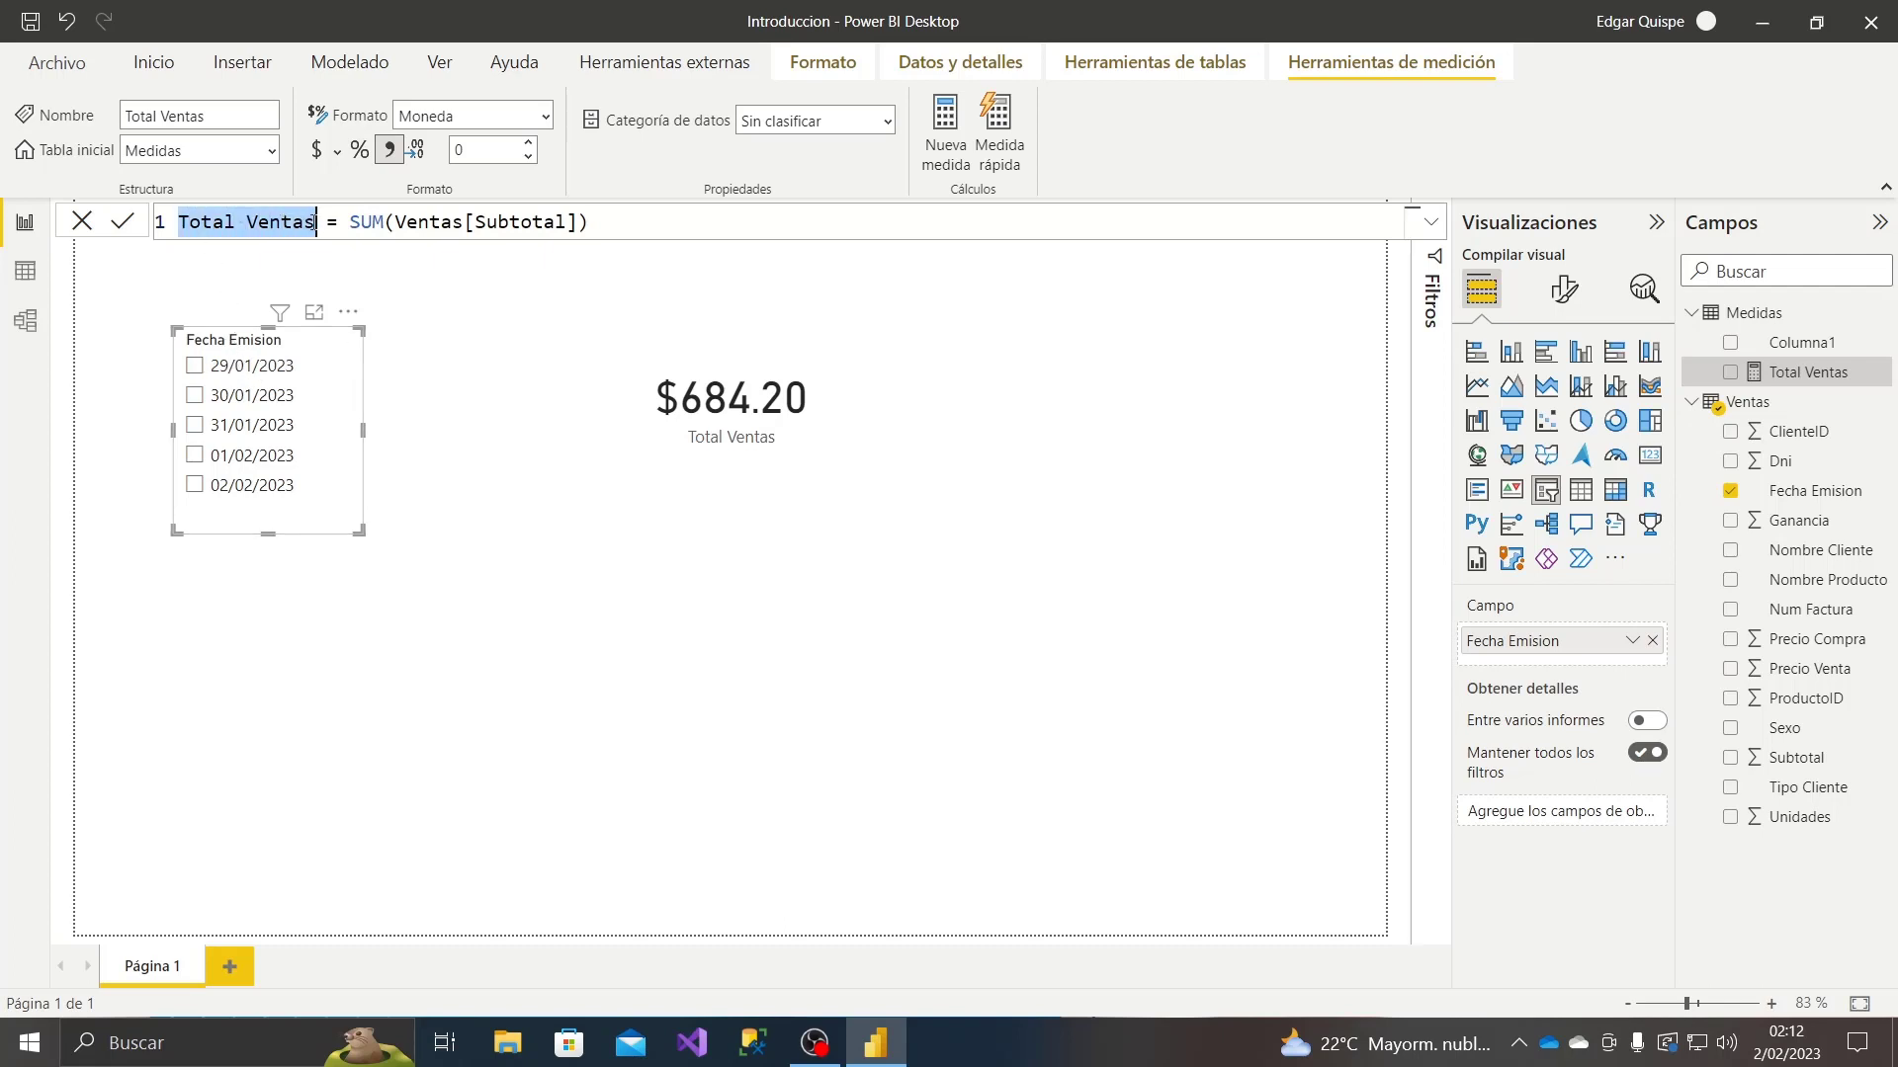
{"action": "left_click_drag", "start_coordinate": [353, 222], "coordinate": [396, 221]}
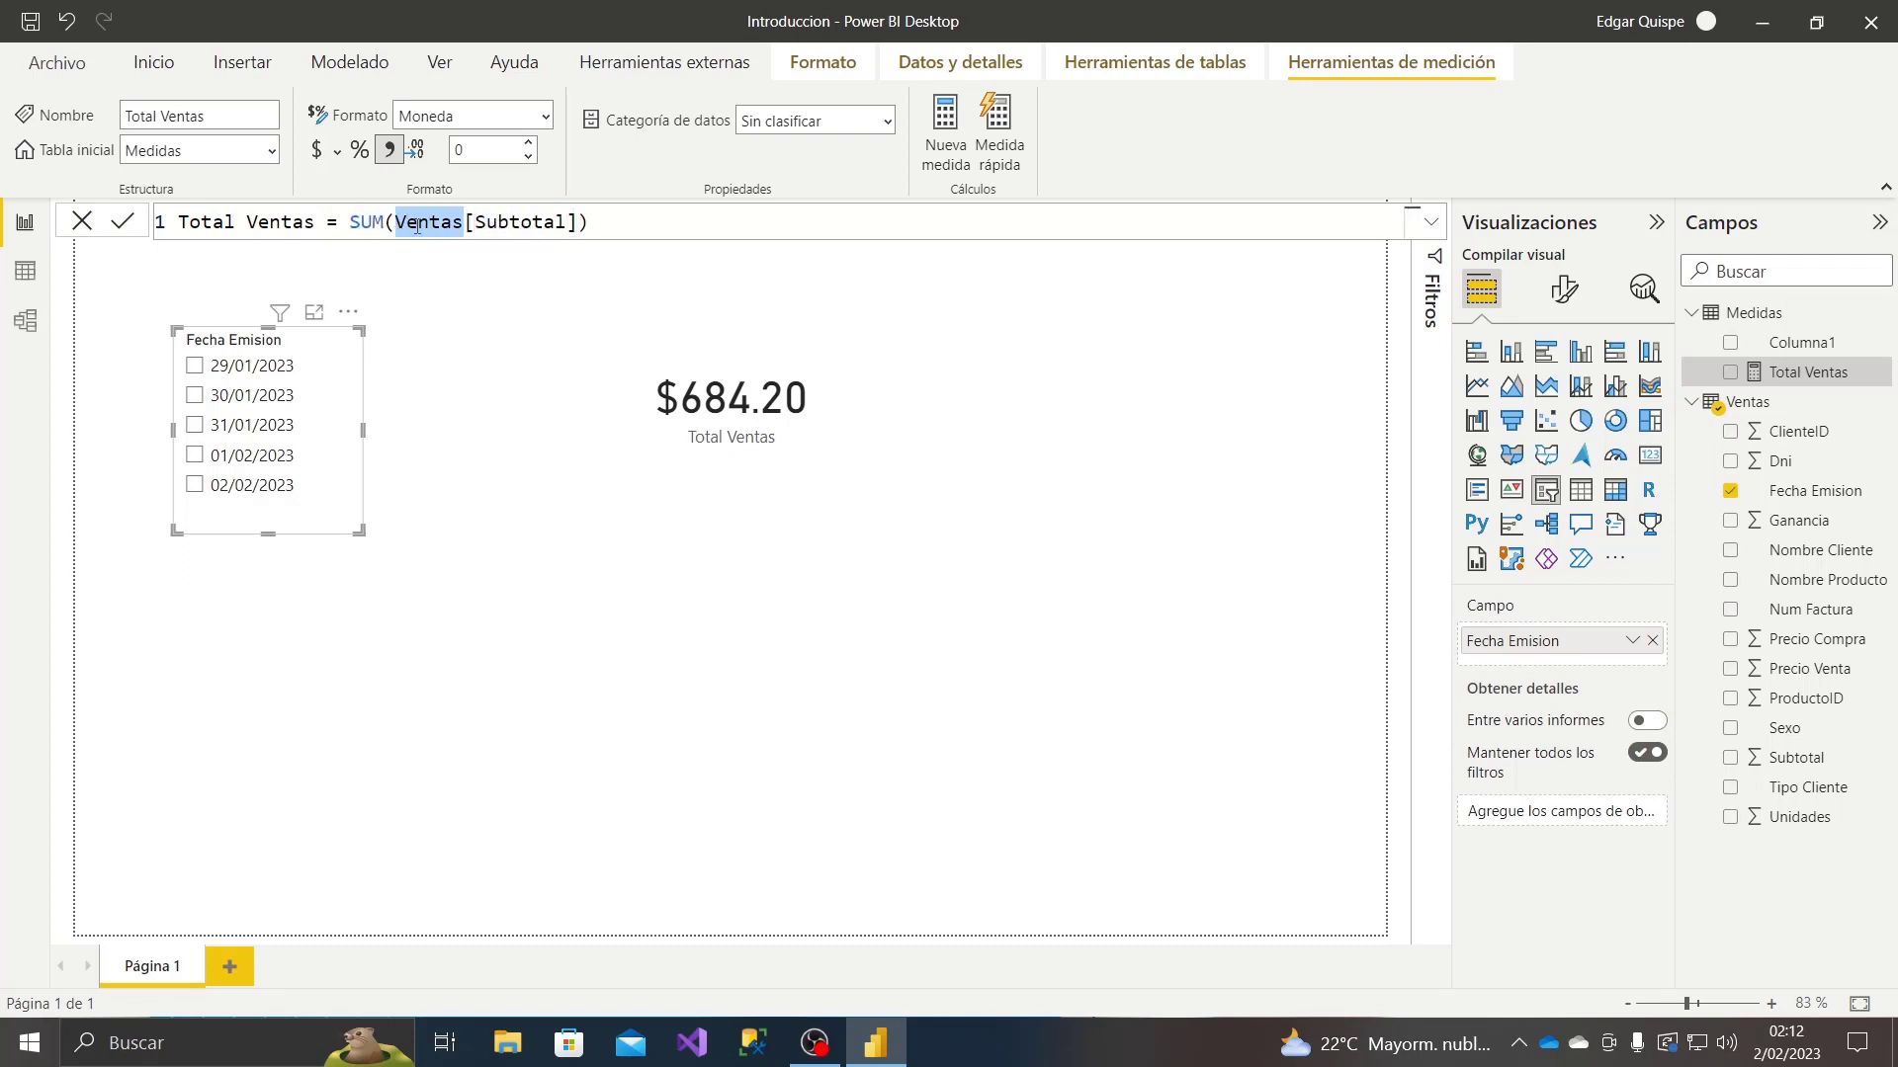
{"action": "left_click", "coordinate": [417, 225]}
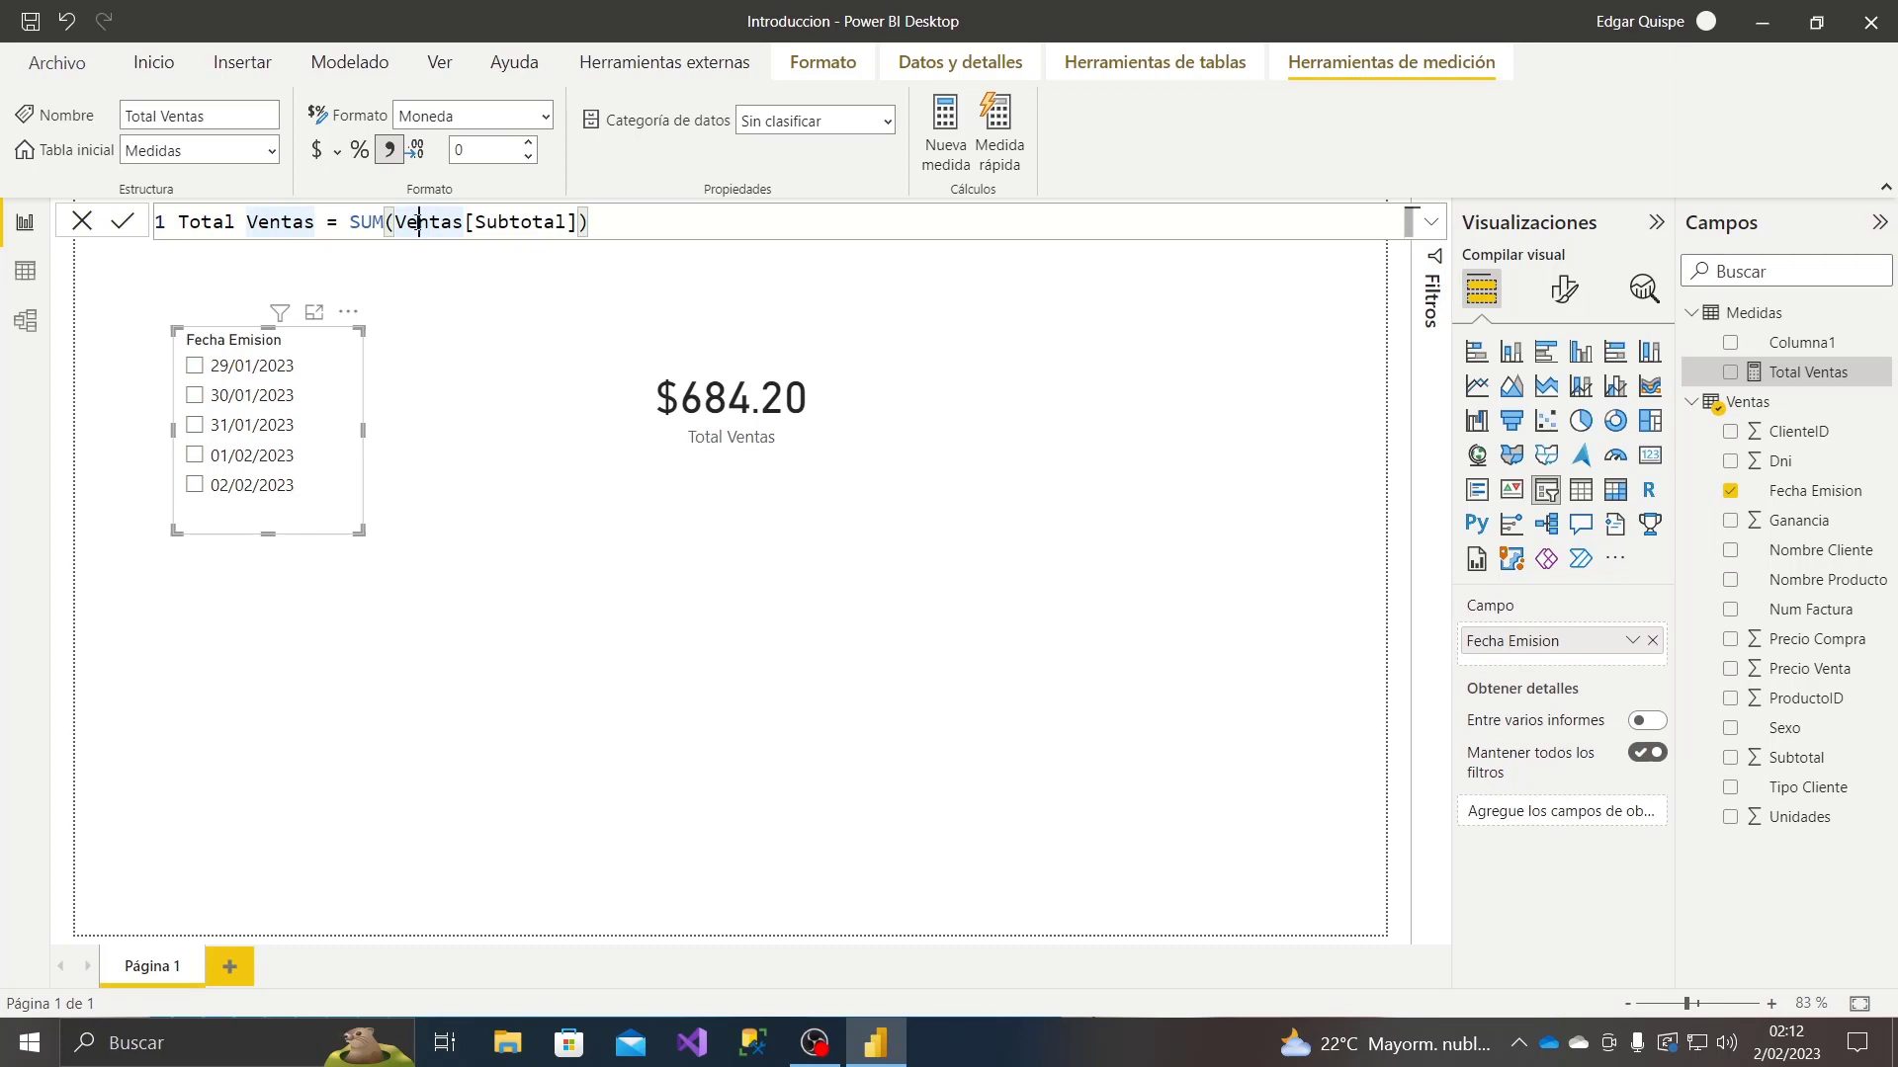
{"action": "double_click", "coordinate": [417, 223]}
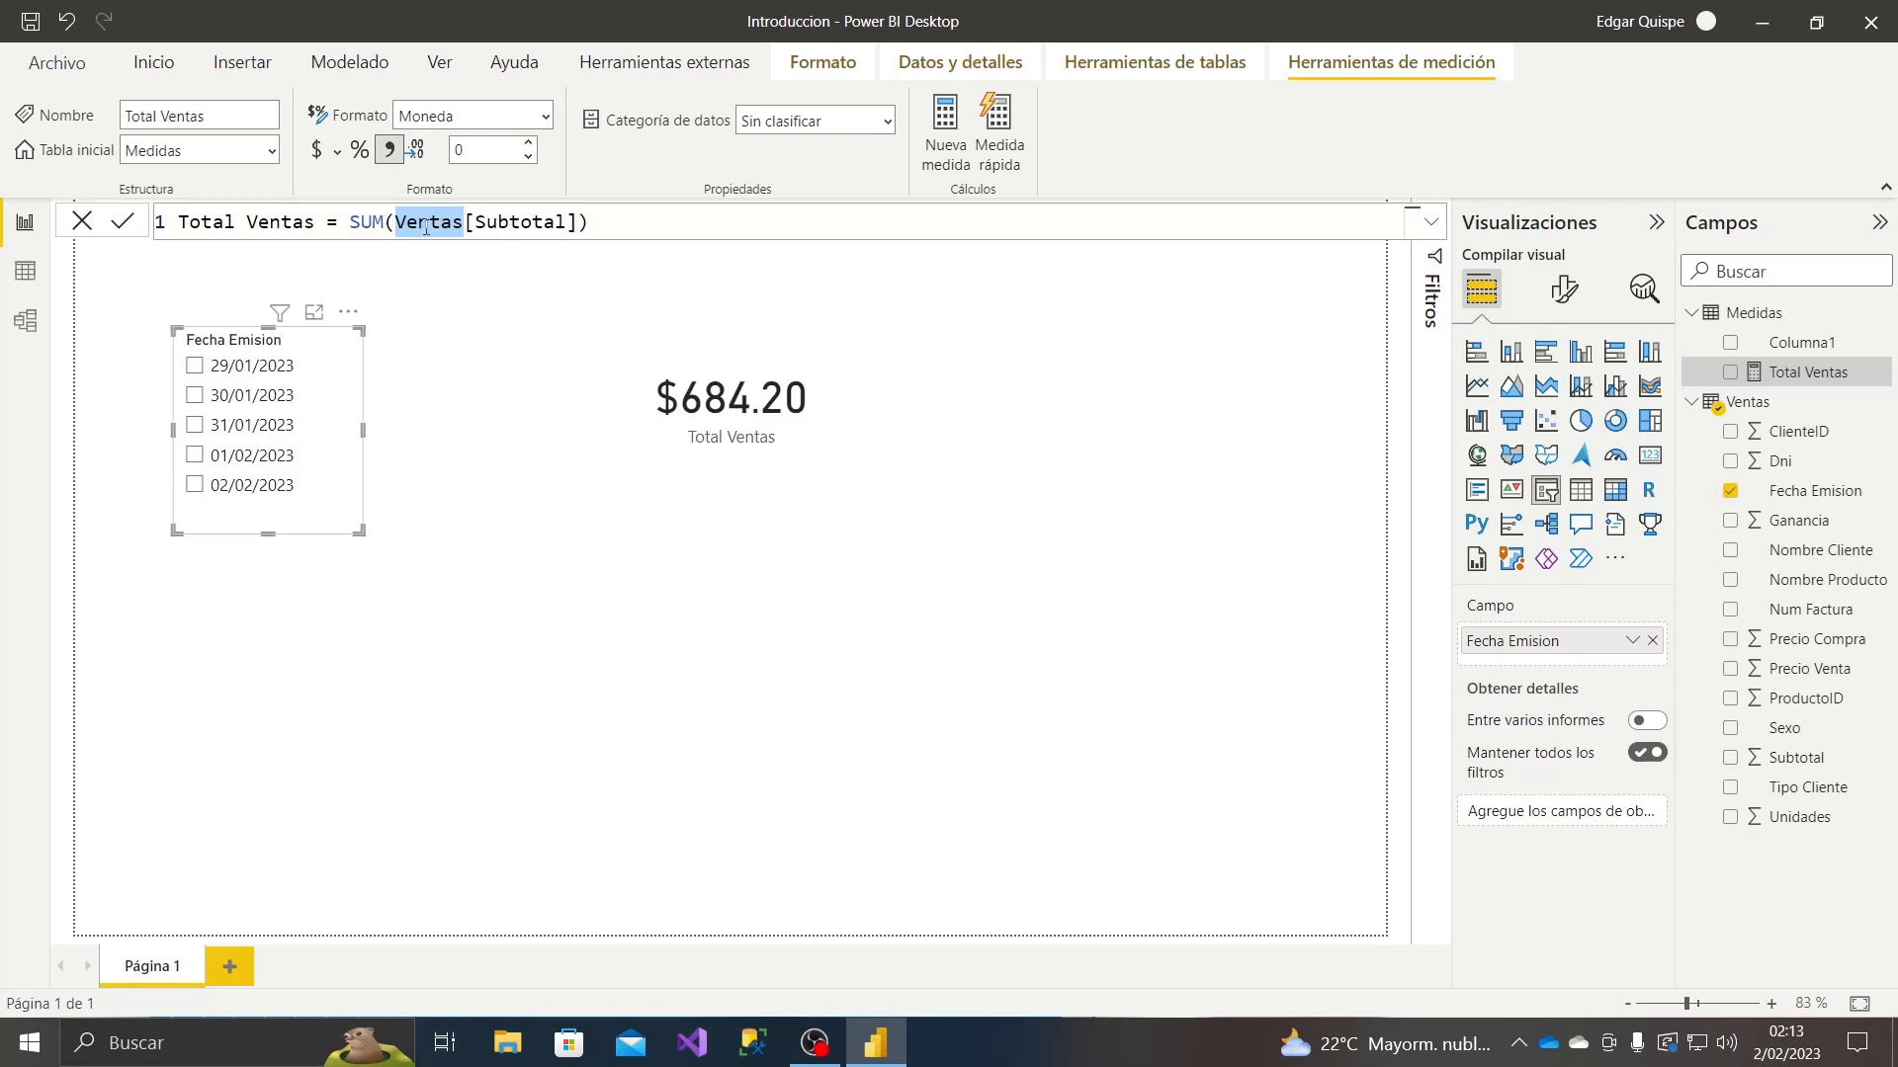
{"action": "left_click", "coordinate": [460, 218]}
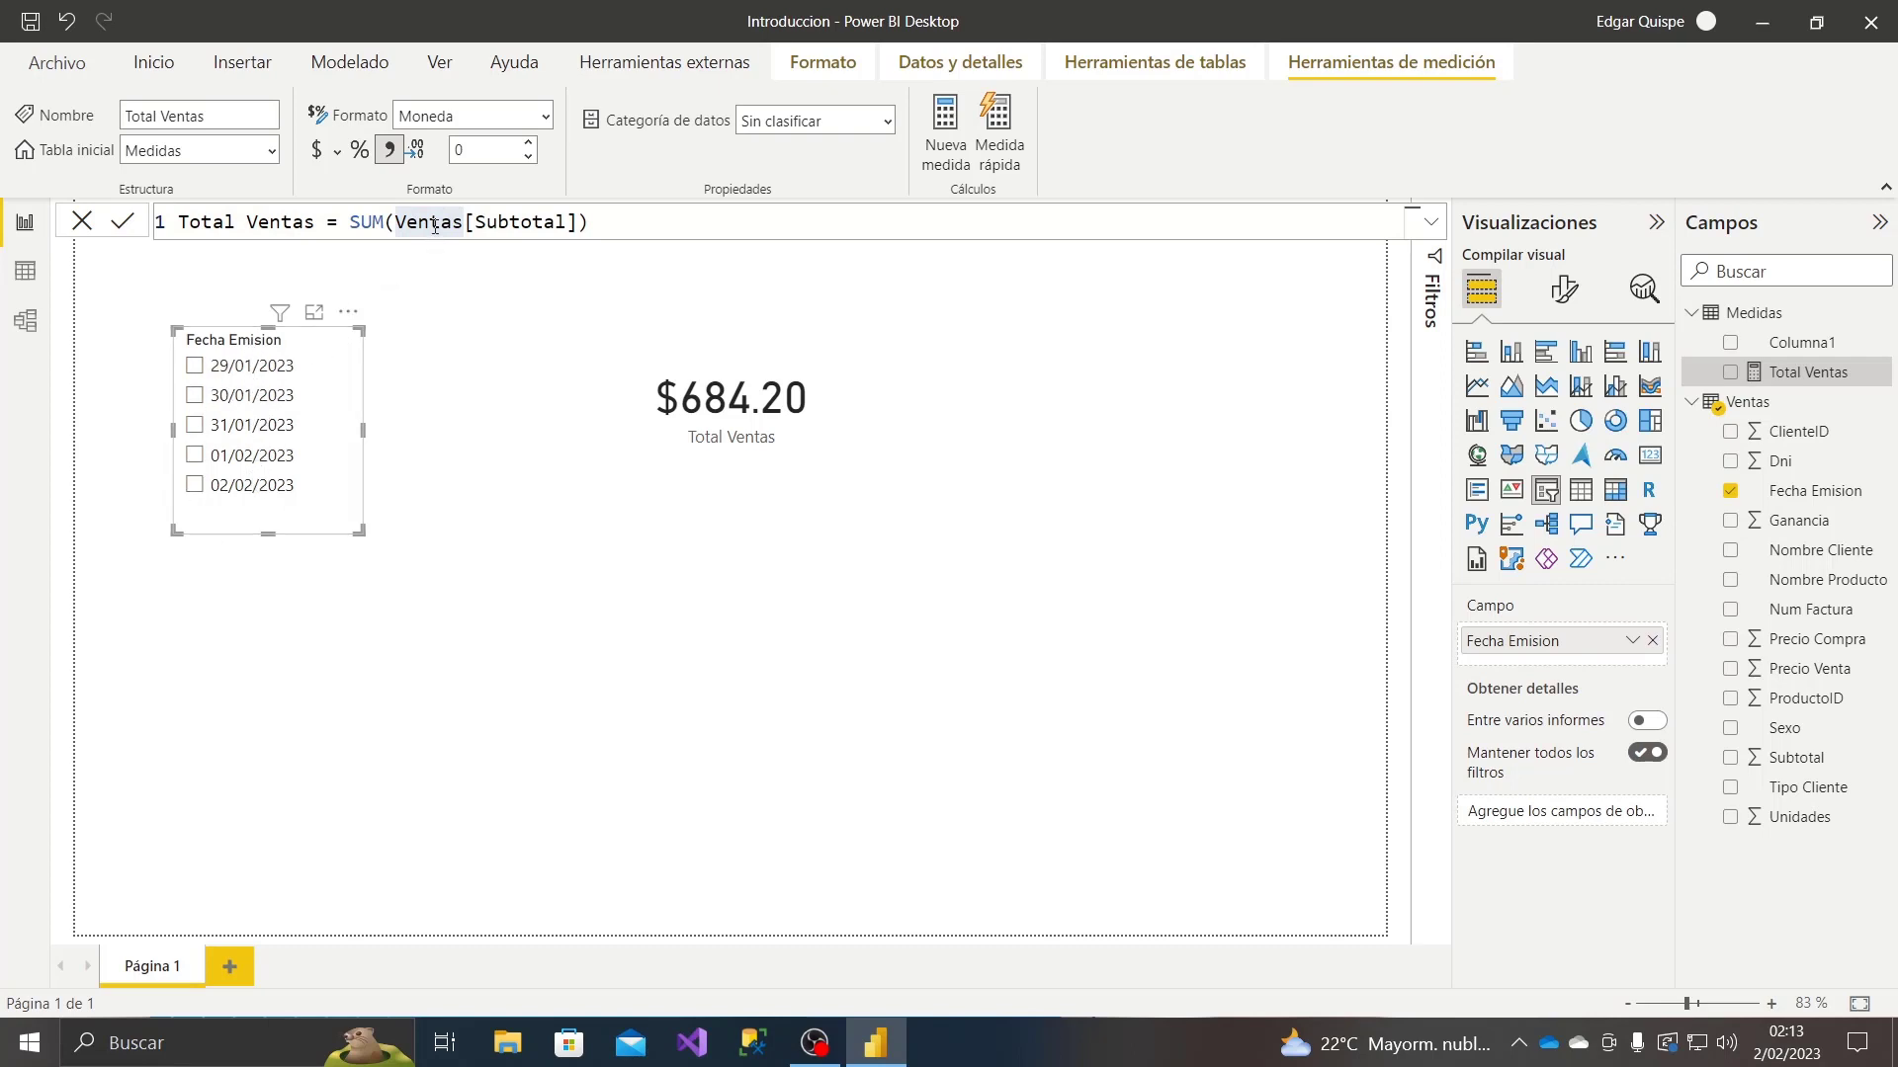
{"action": "left_click_drag", "start_coordinate": [478, 221], "coordinate": [569, 222]}
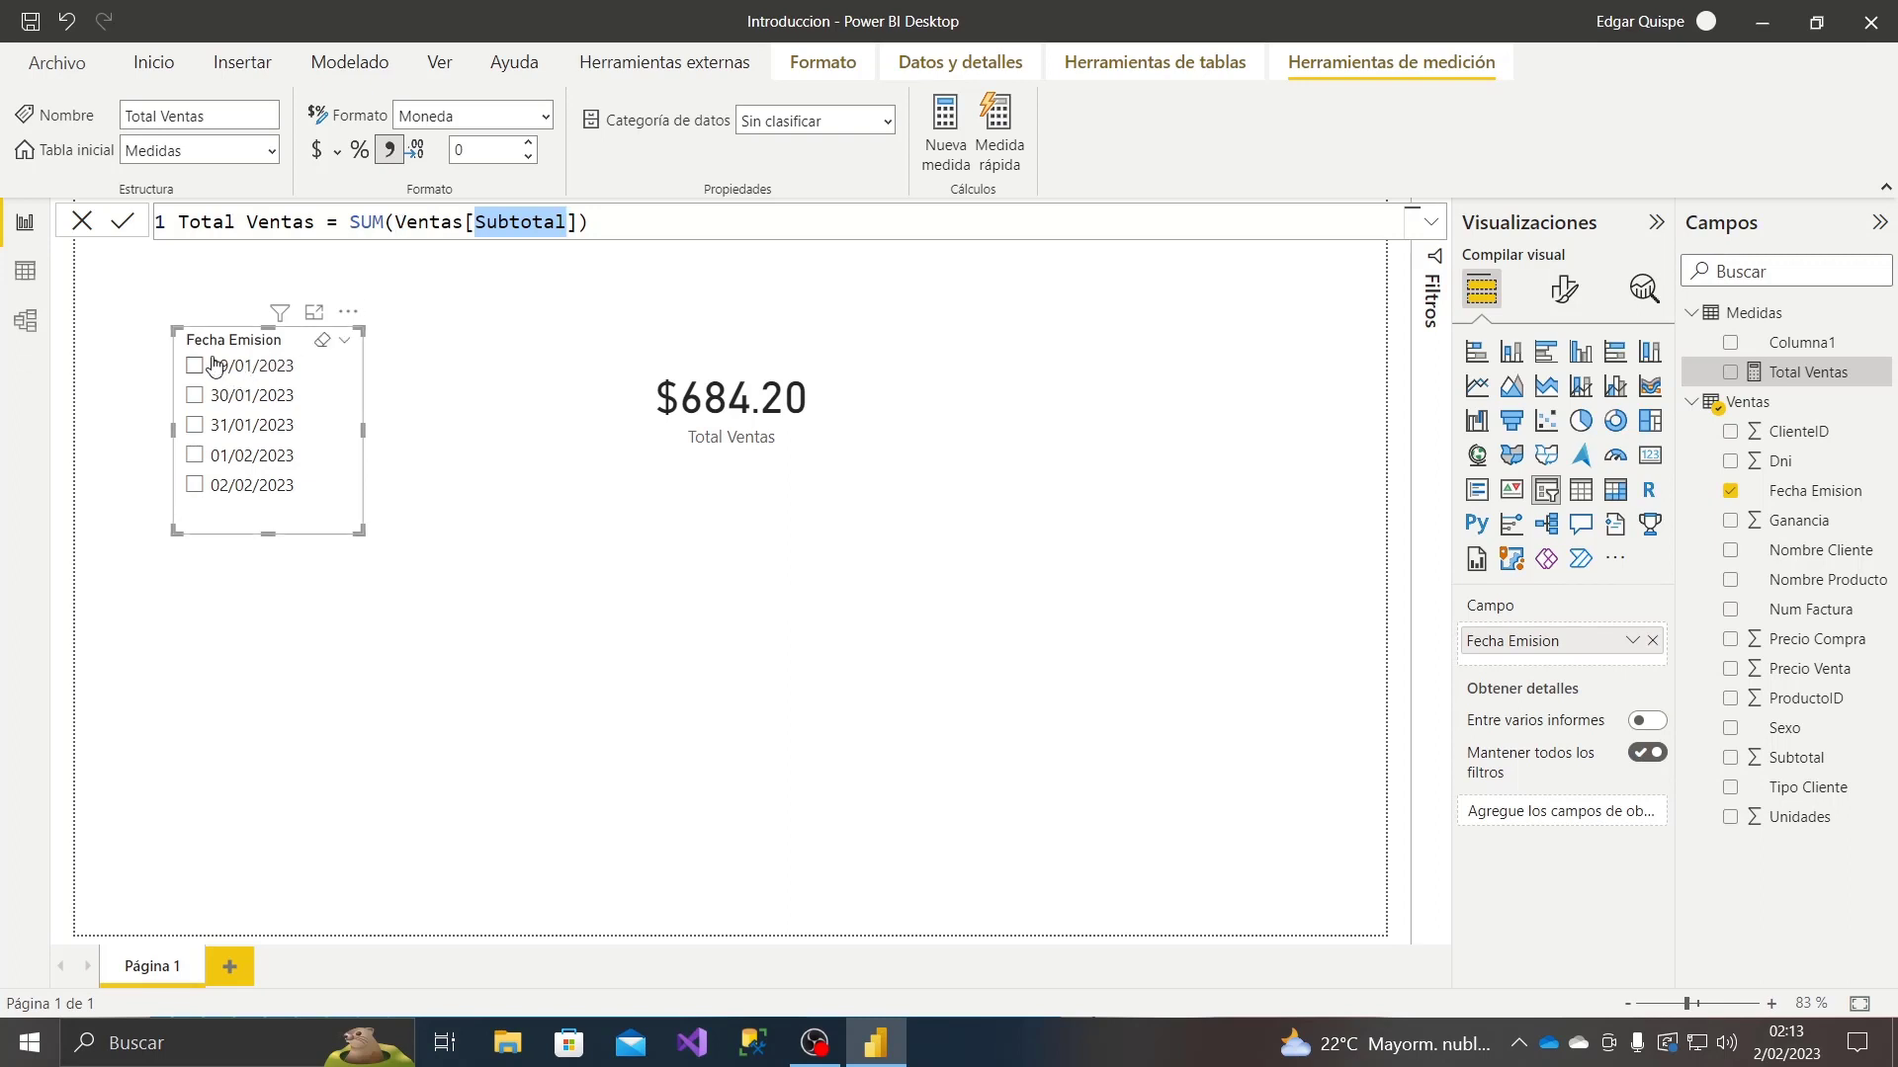
{"action": "left_click", "coordinate": [249, 341]}
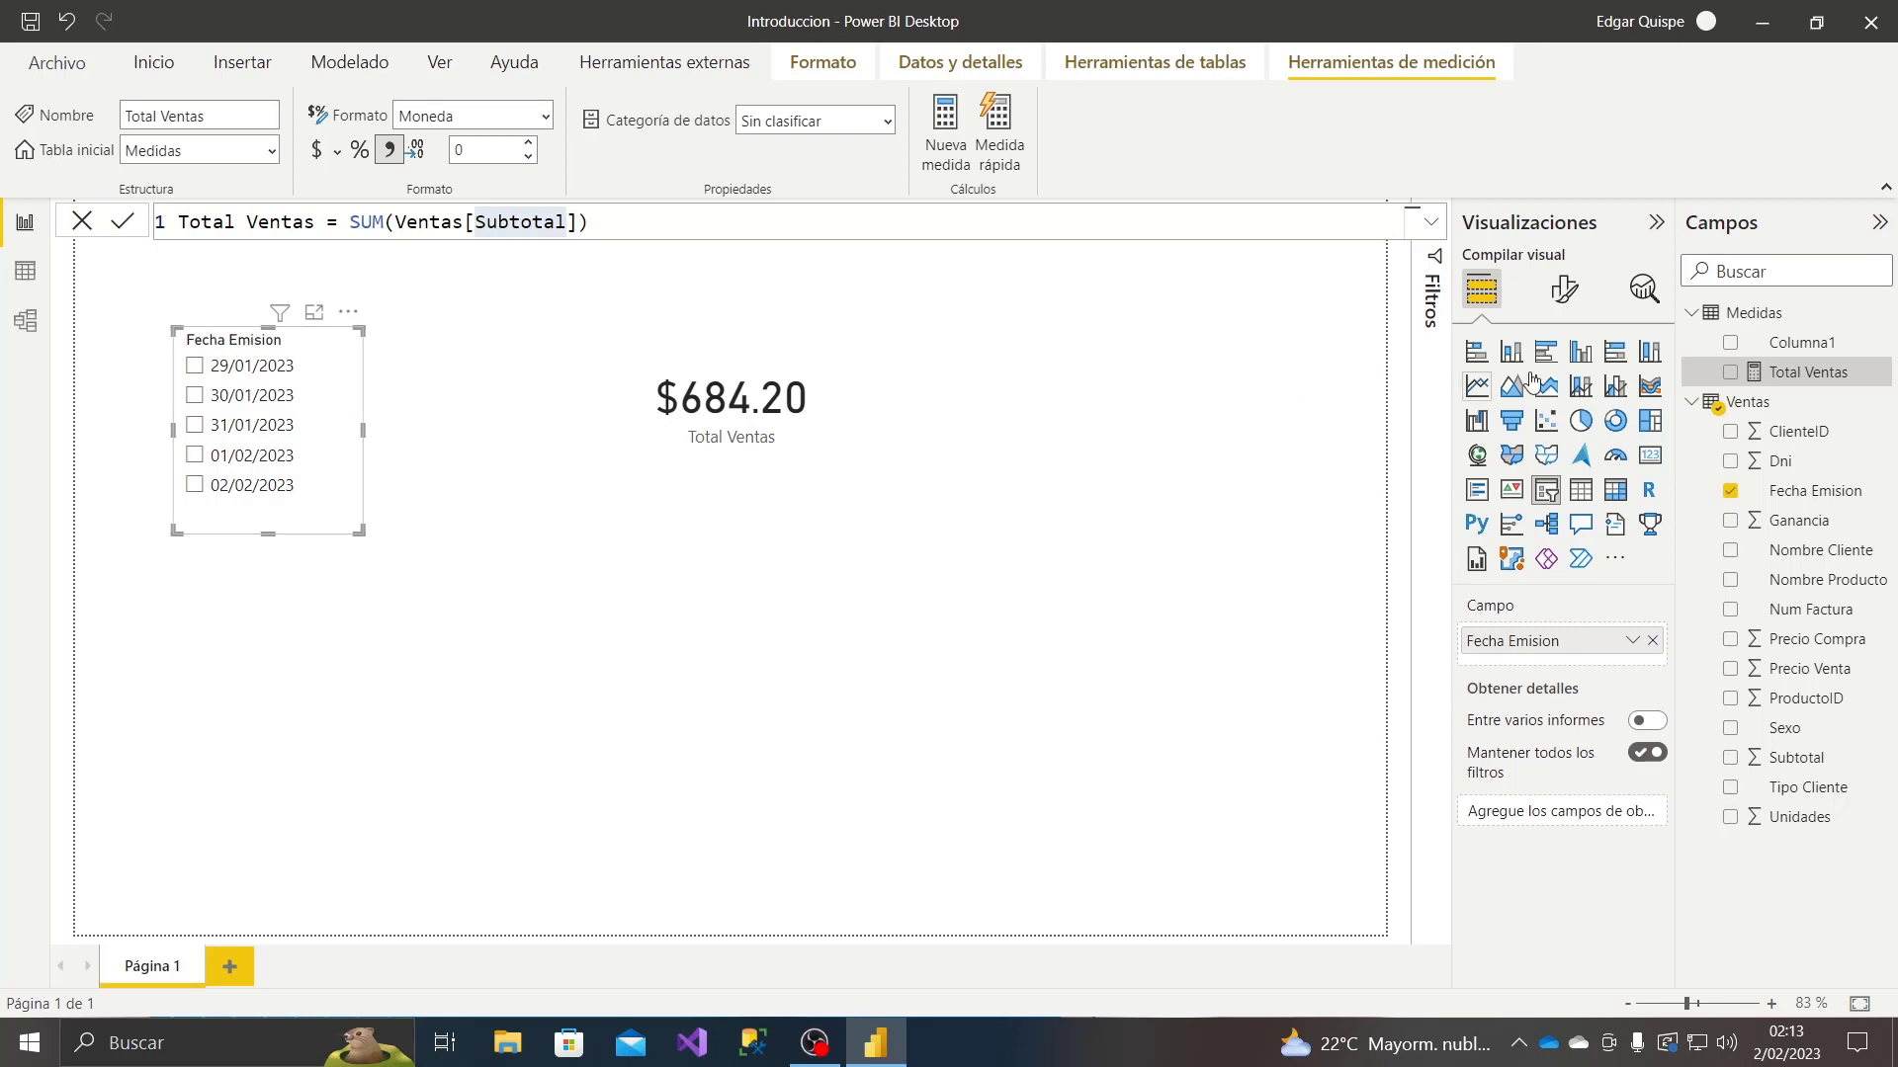
- Select the Ventas table in the field list and filter the report to 29/01/2023 with the Fecha Emision slicer
{"action": "left_click", "coordinate": [1761, 405]}
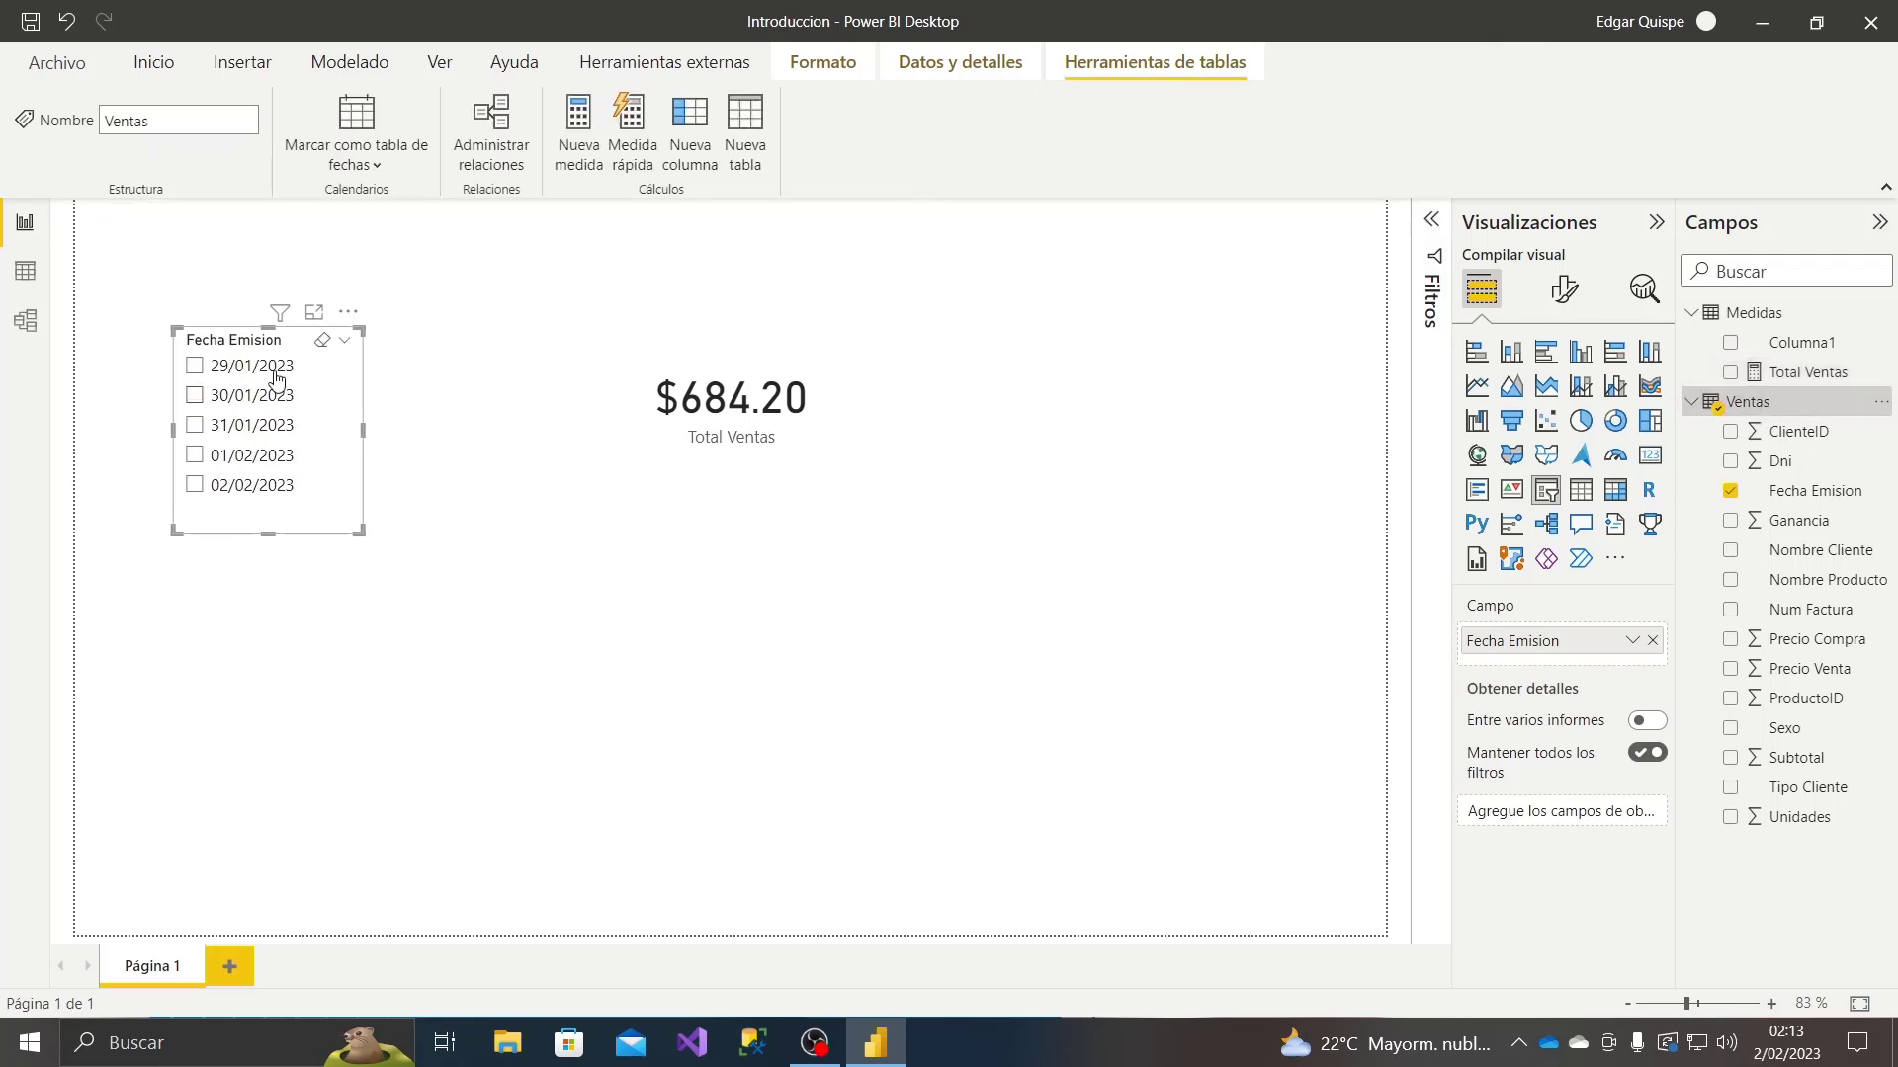
{"action": "left_click", "coordinate": [195, 367]}
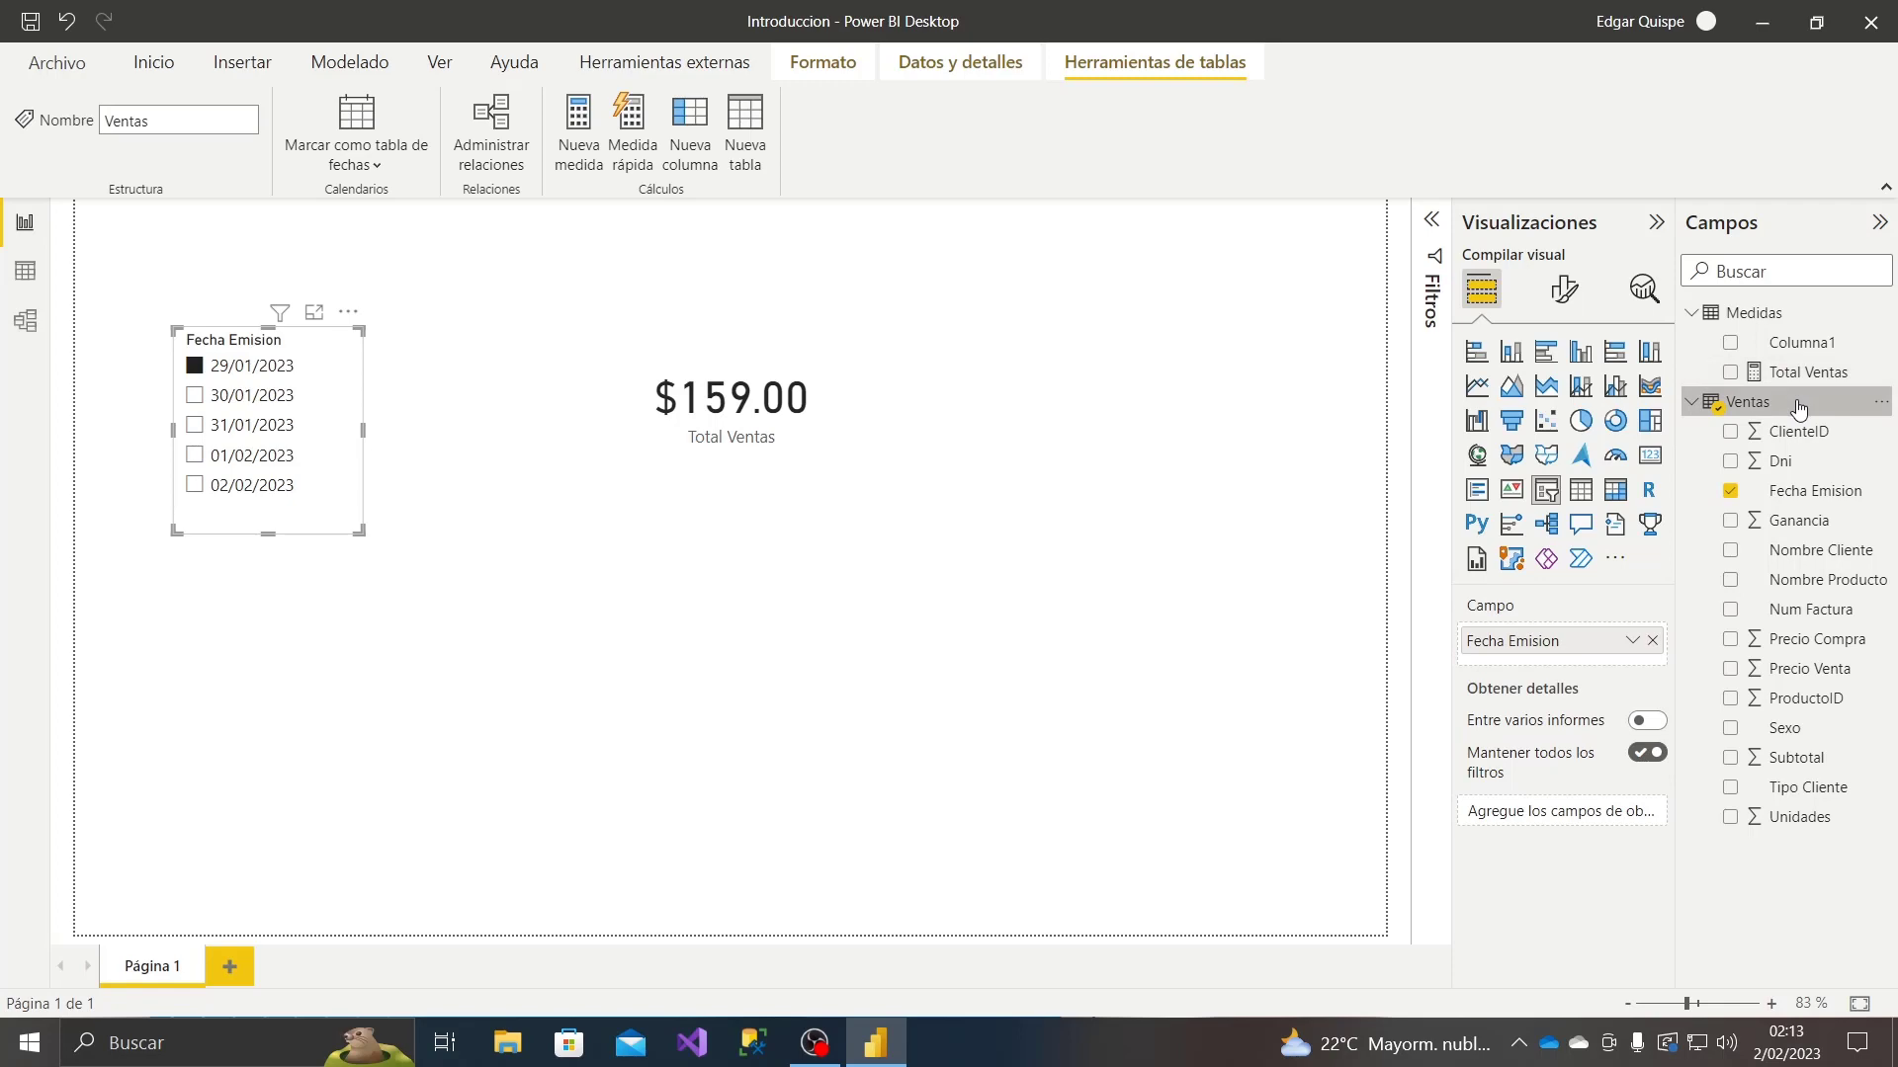
- Show the Ventas table's data and filter its Fecha Emision column to only 29/01/2023
{"action": "left_click", "coordinate": [26, 273]}
{"action": "left_click", "coordinate": [1759, 314]}
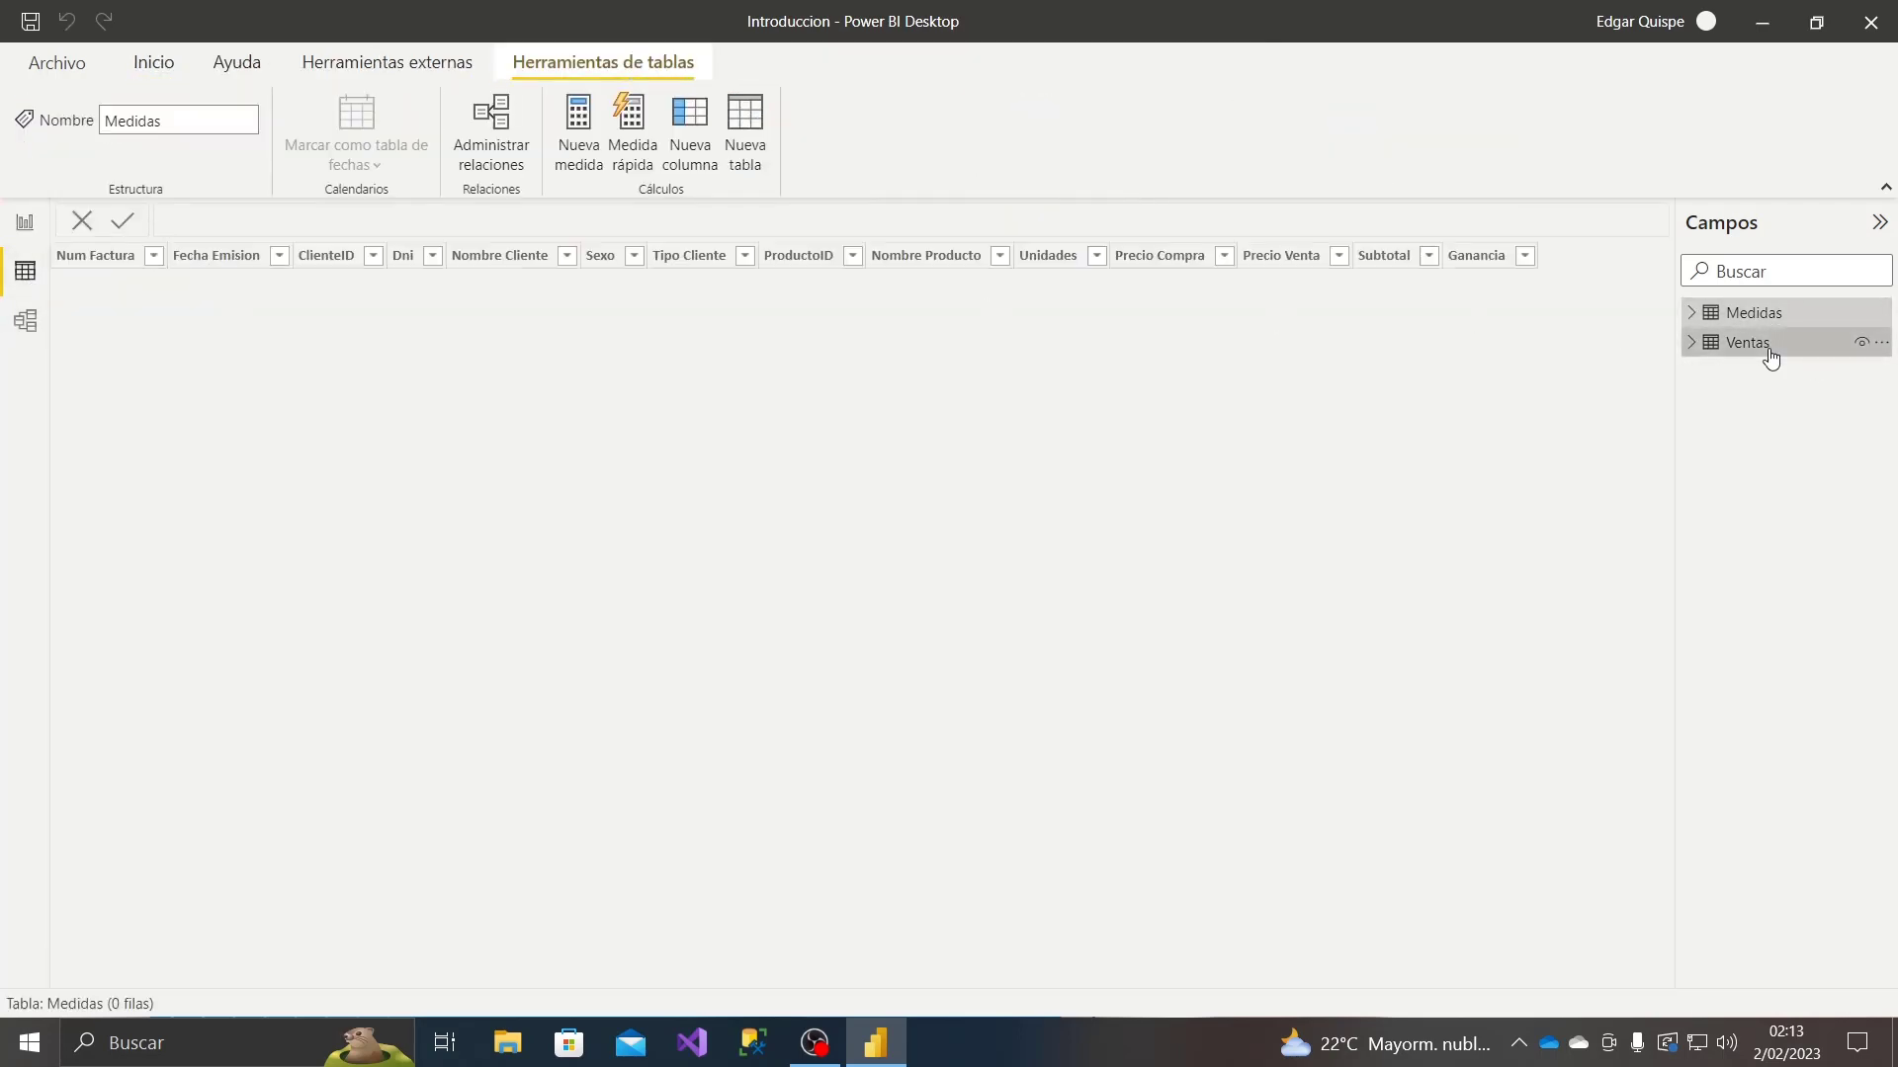
{"action": "left_click", "coordinate": [1747, 343]}
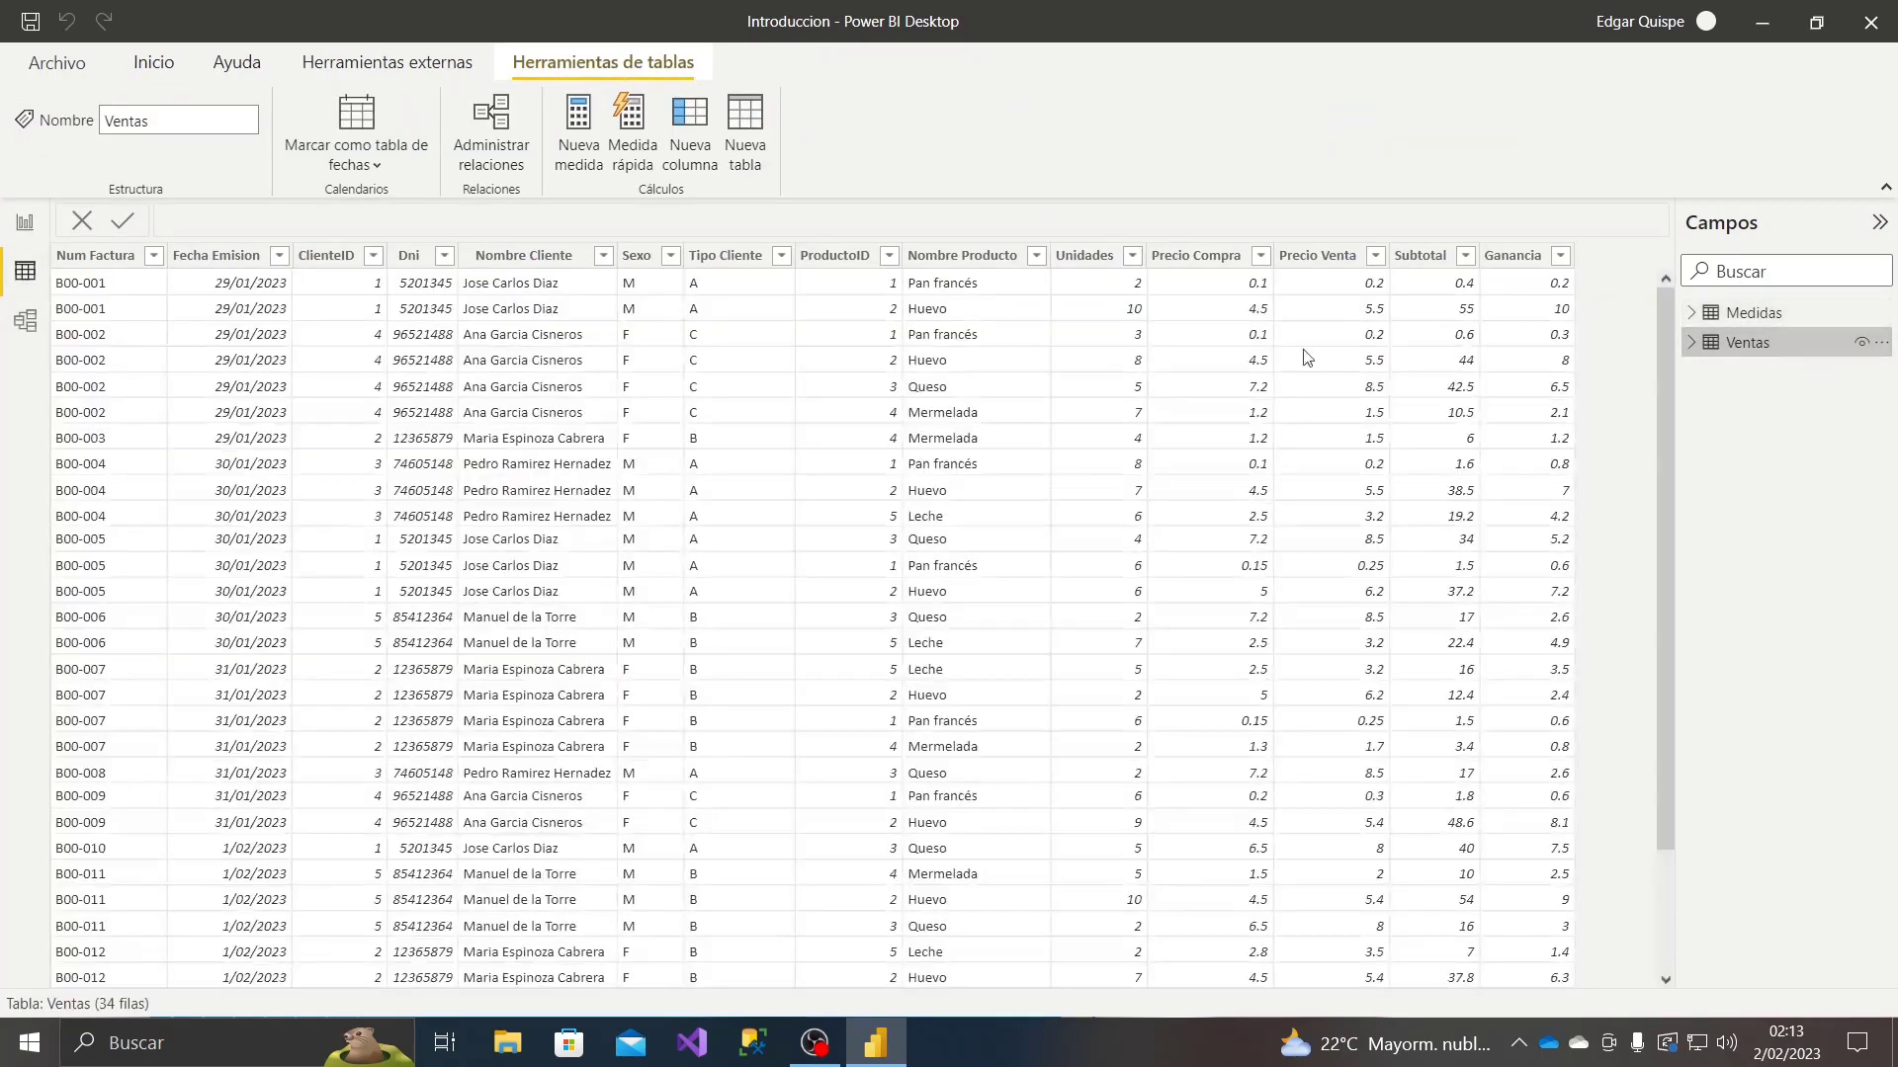
{"action": "left_click", "coordinate": [281, 257]}
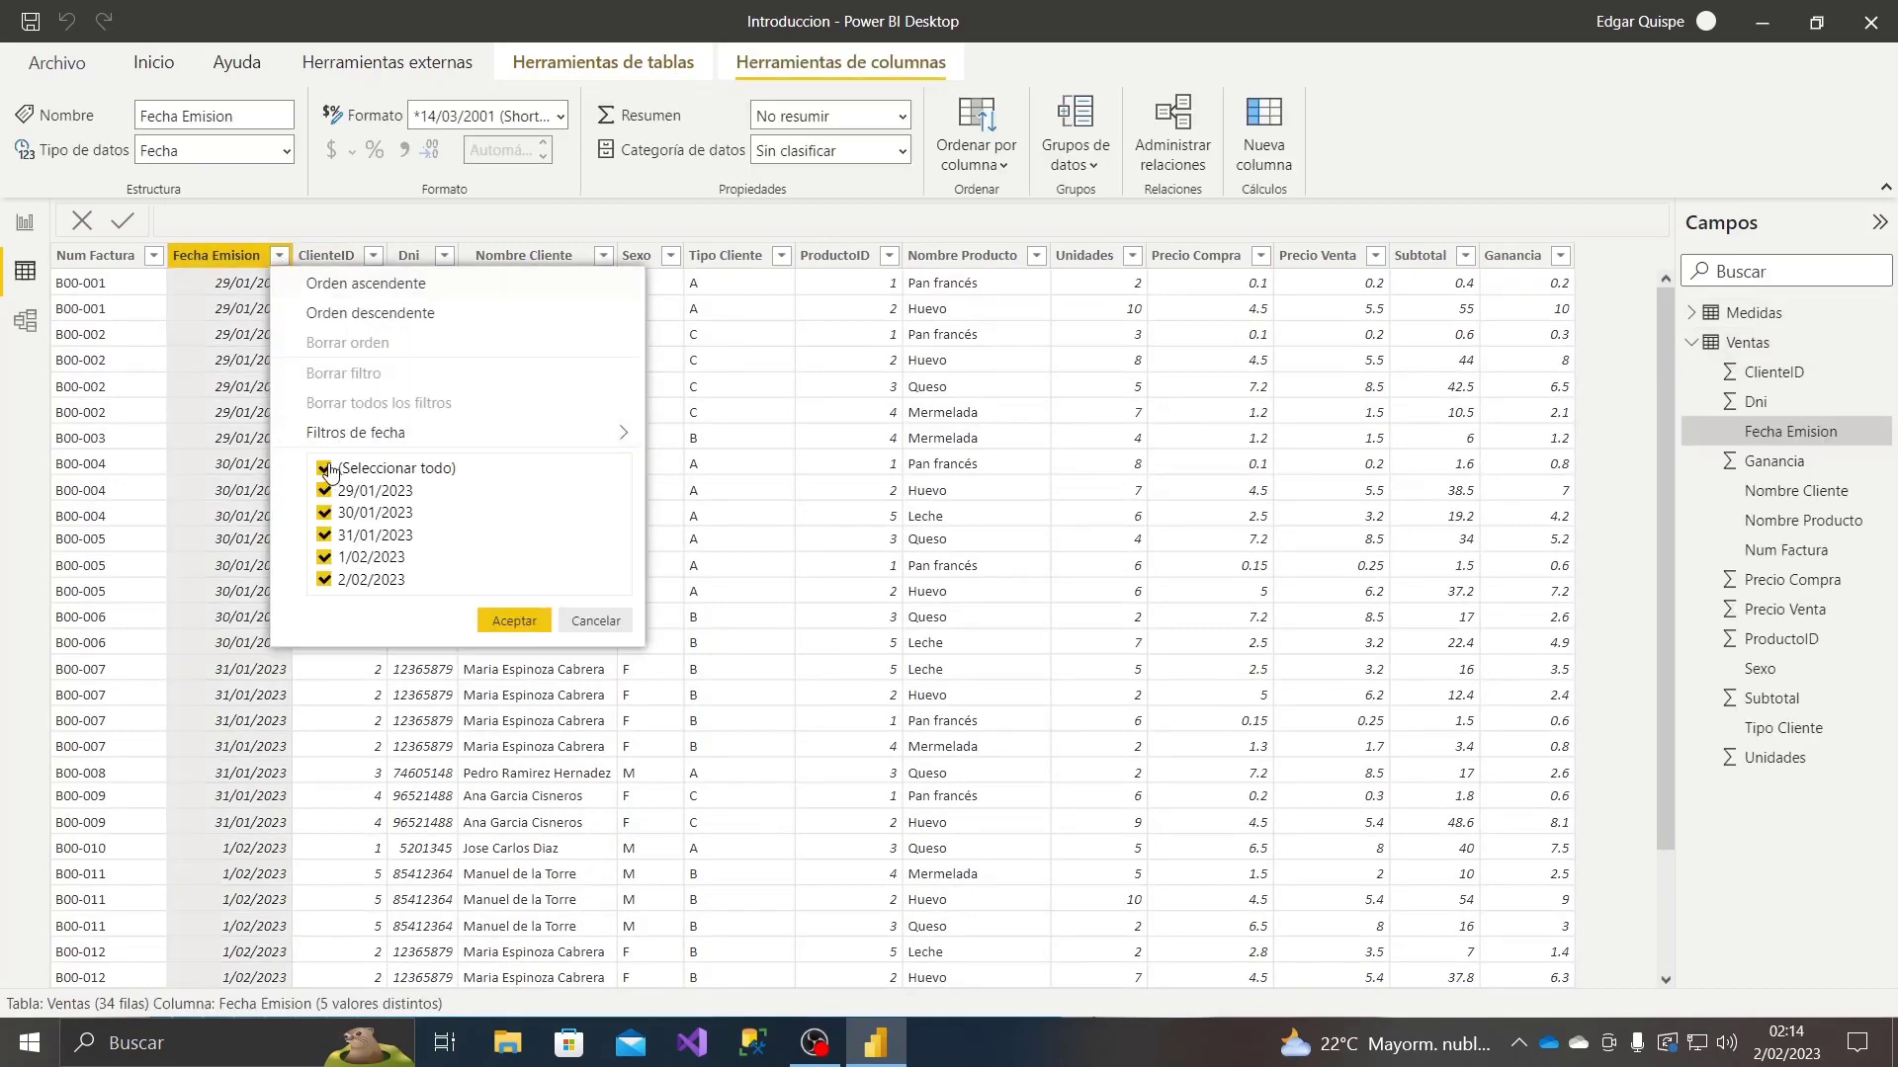
{"action": "left_click", "coordinate": [324, 468]}
{"action": "left_click", "coordinate": [324, 491]}
{"action": "left_click", "coordinate": [509, 620]}
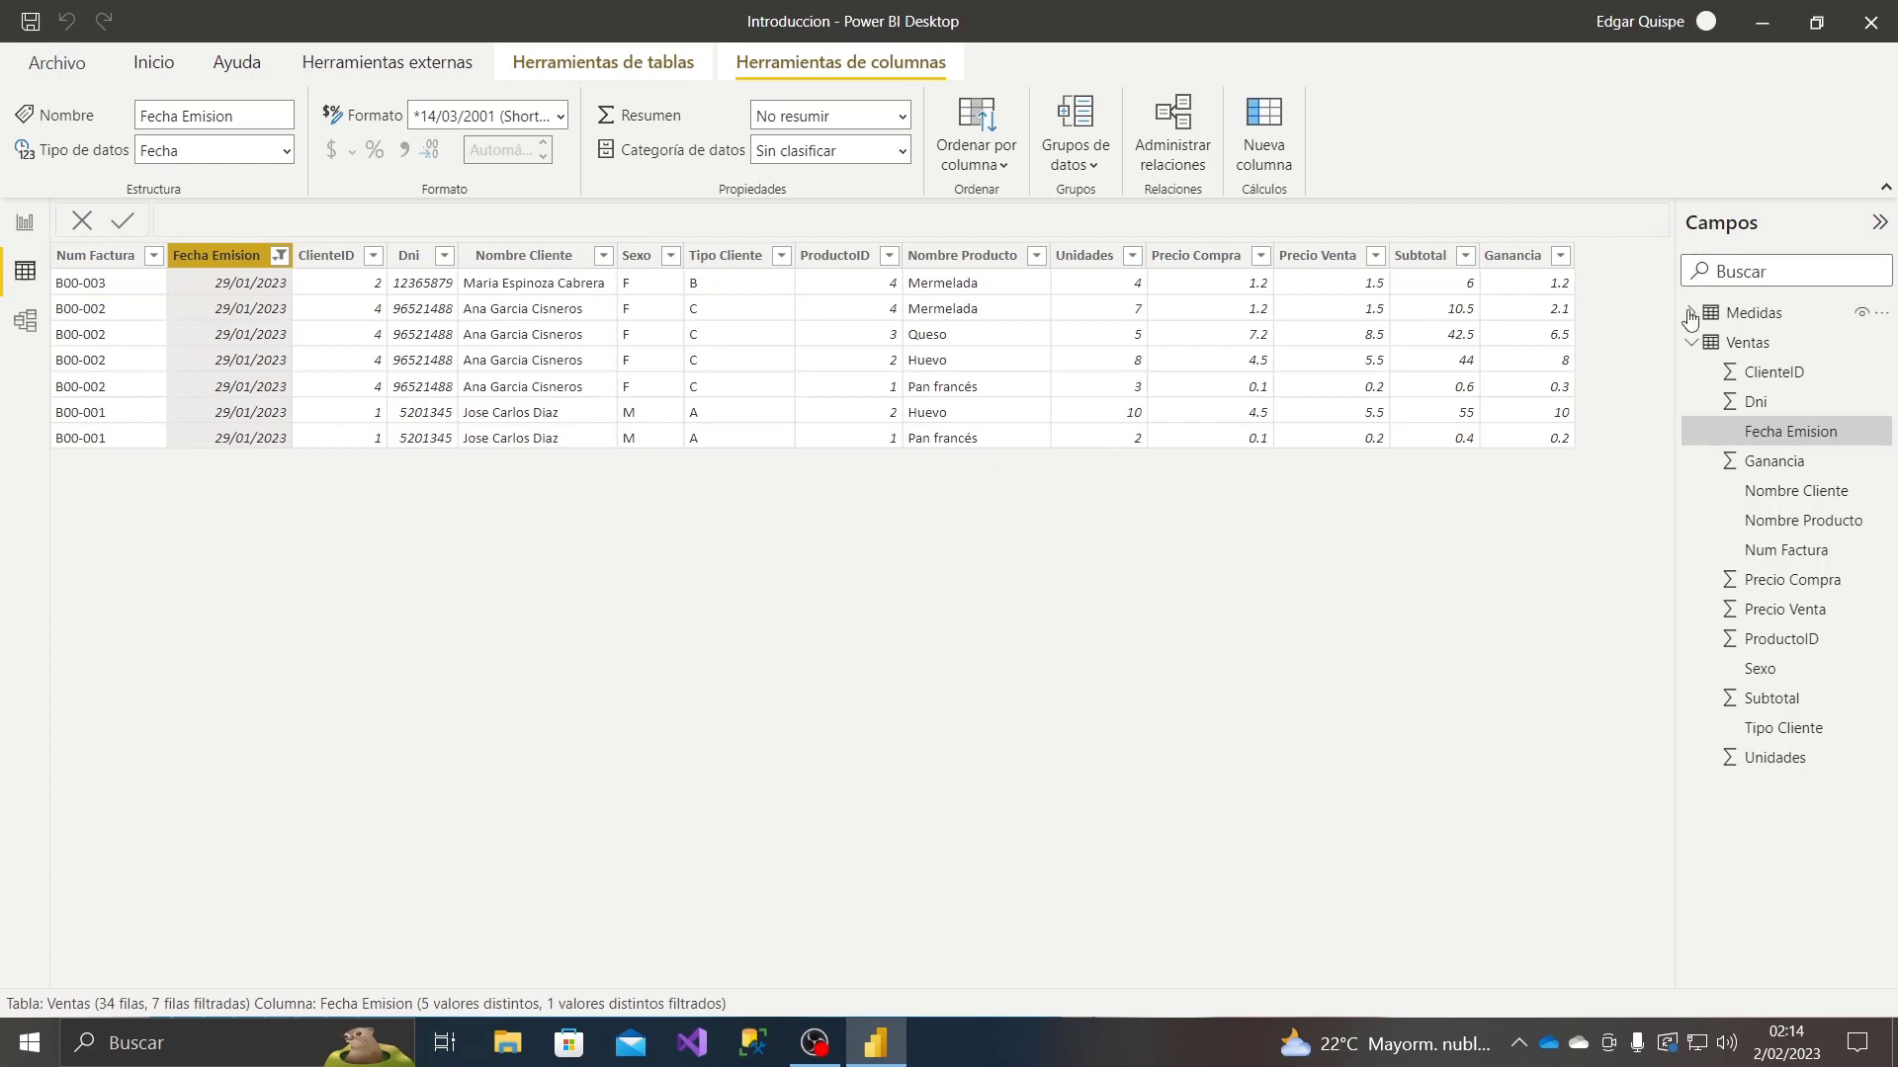
- Return to the report page and display the Total Ventas measure's formula
{"action": "left_click", "coordinate": [25, 221]}
{"action": "left_click", "coordinate": [1804, 372]}
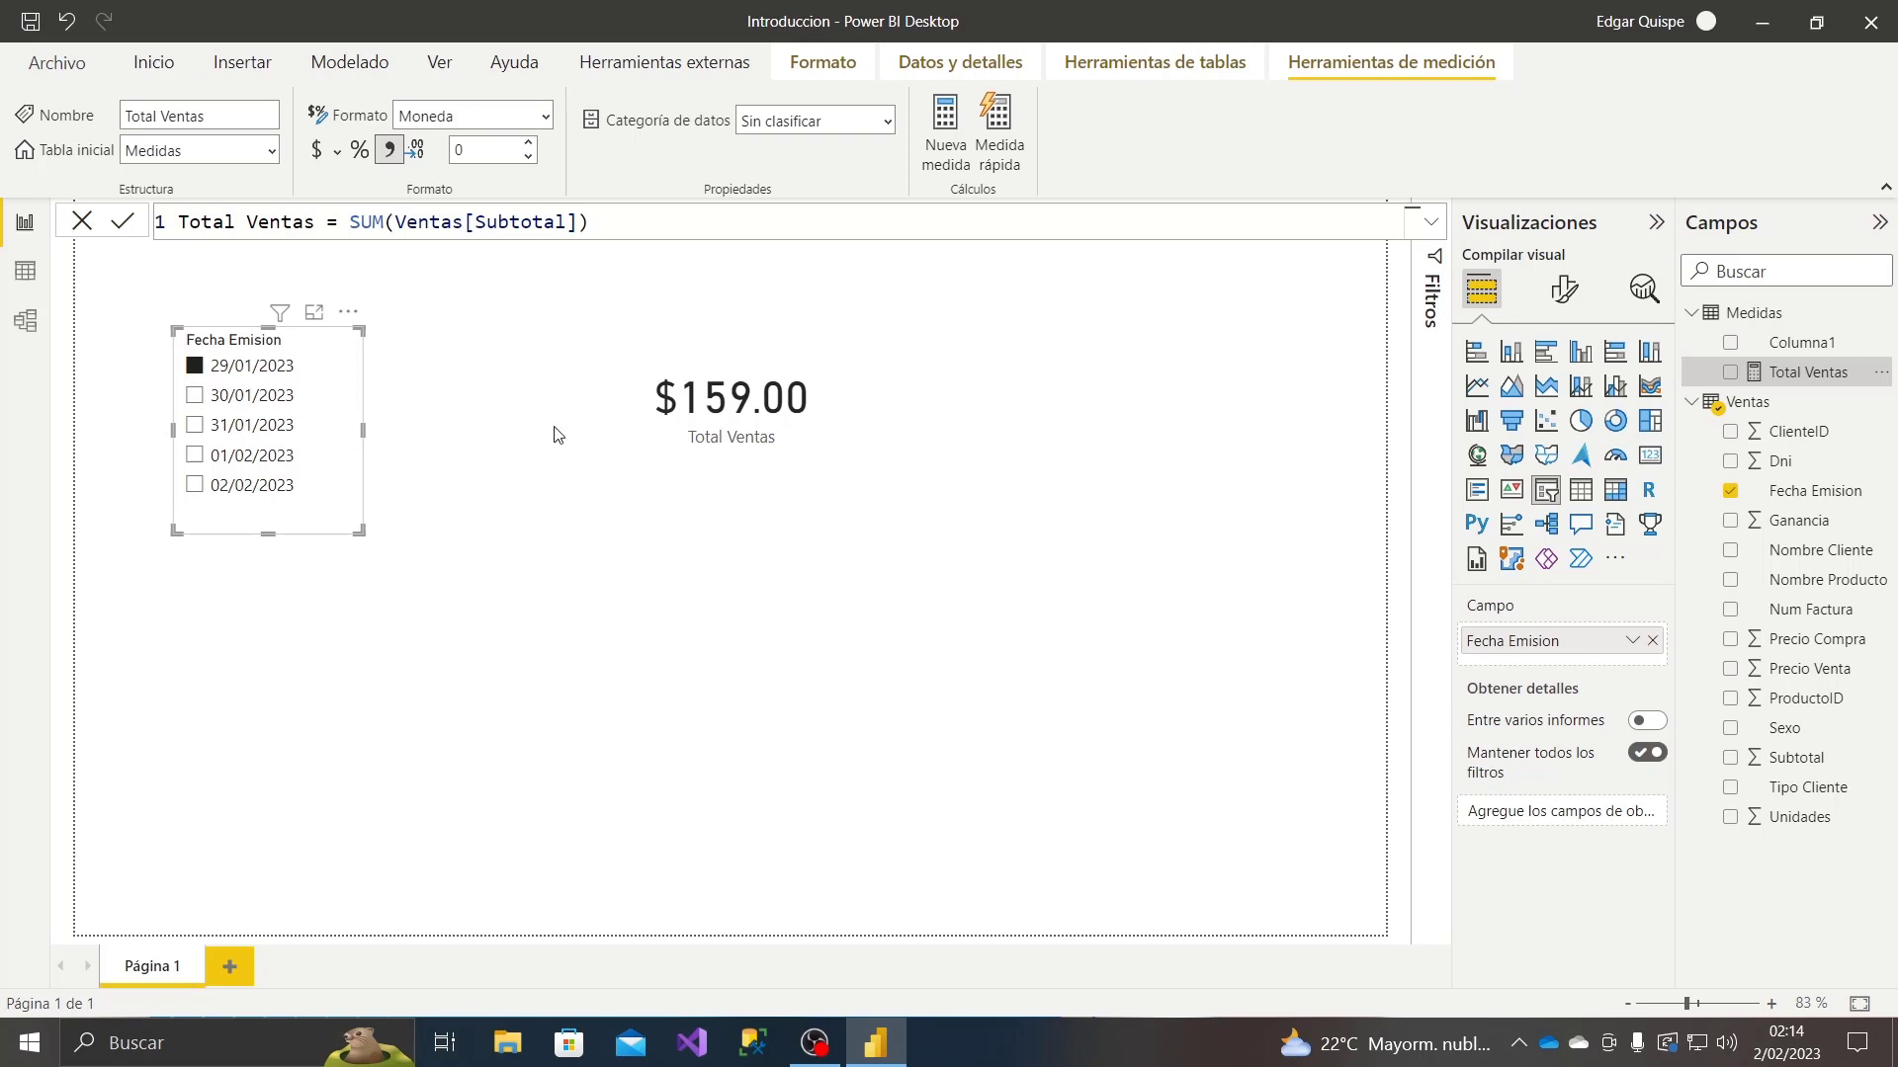
- Examine the Ventas reference in the formula and the Subtotal column of the filtered Ventas data, and return to the report page
{"action": "double_click", "coordinate": [416, 219]}
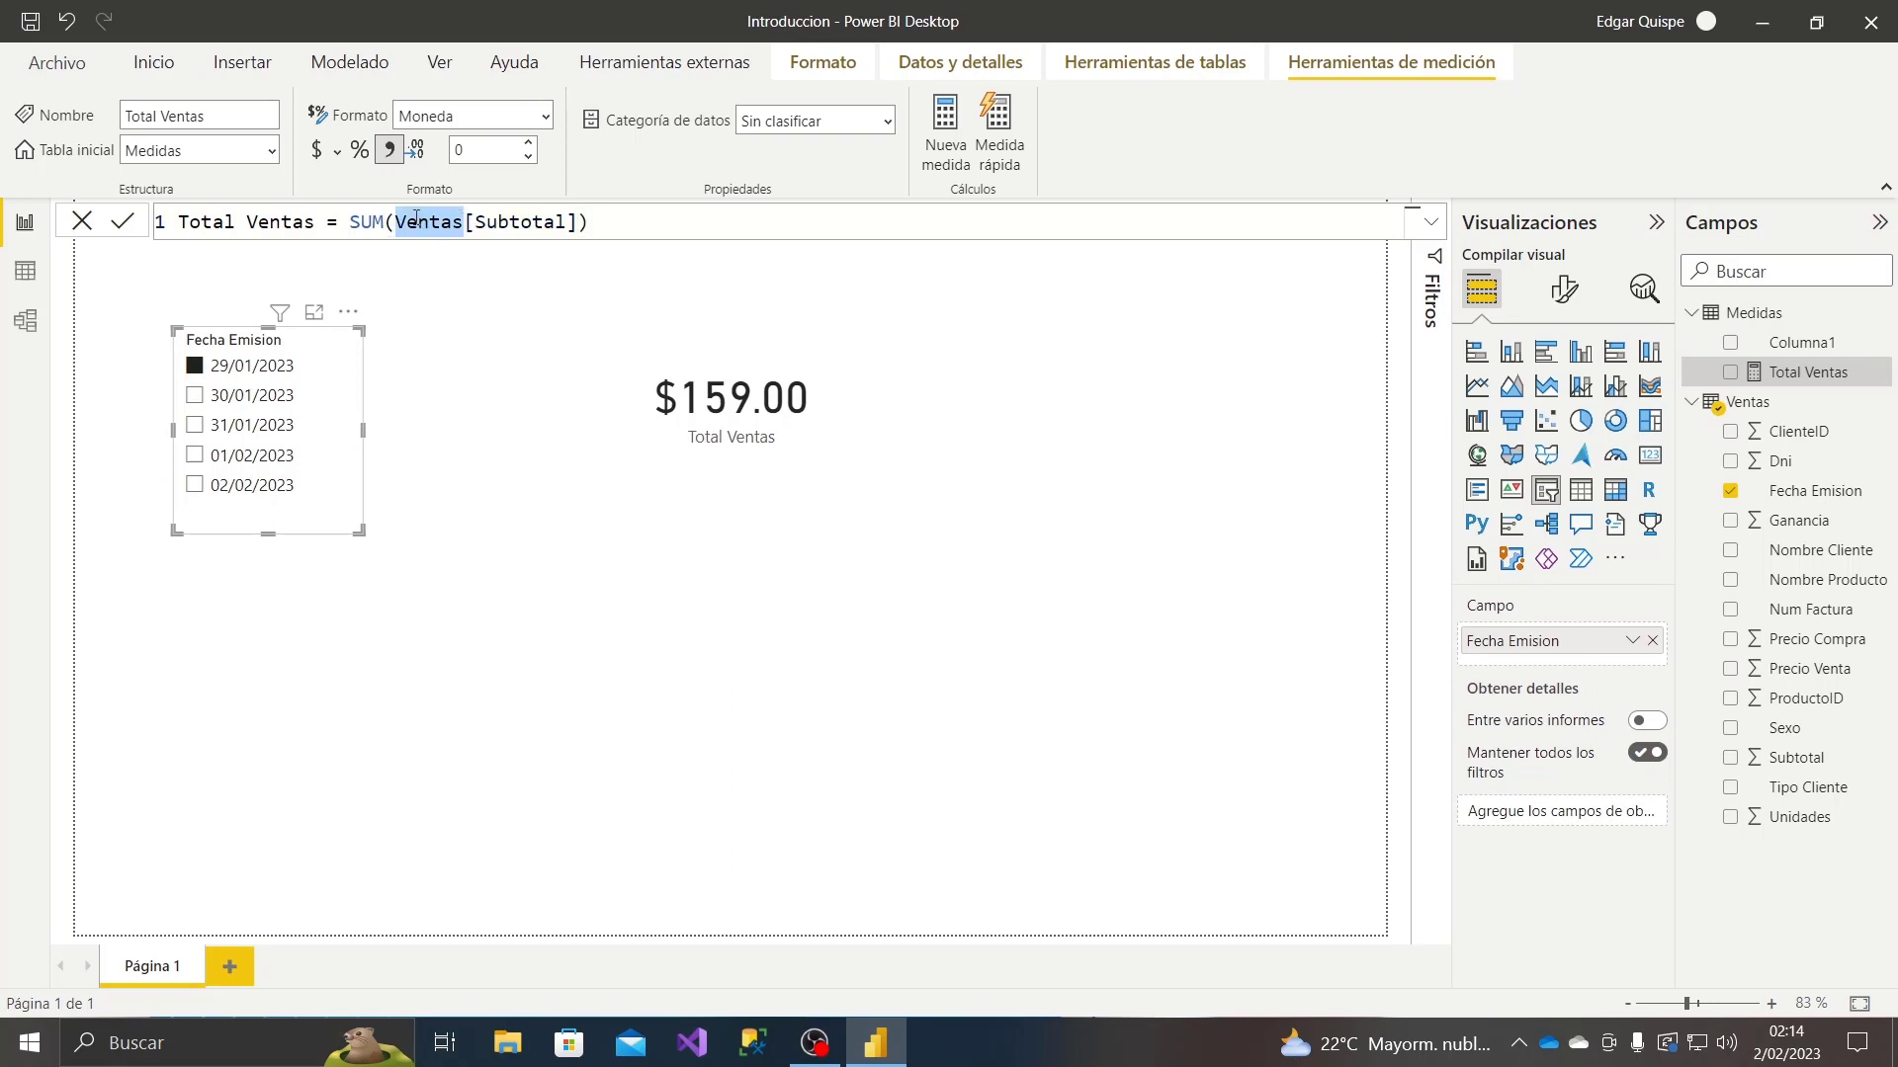
{"action": "left_click", "coordinate": [24, 271]}
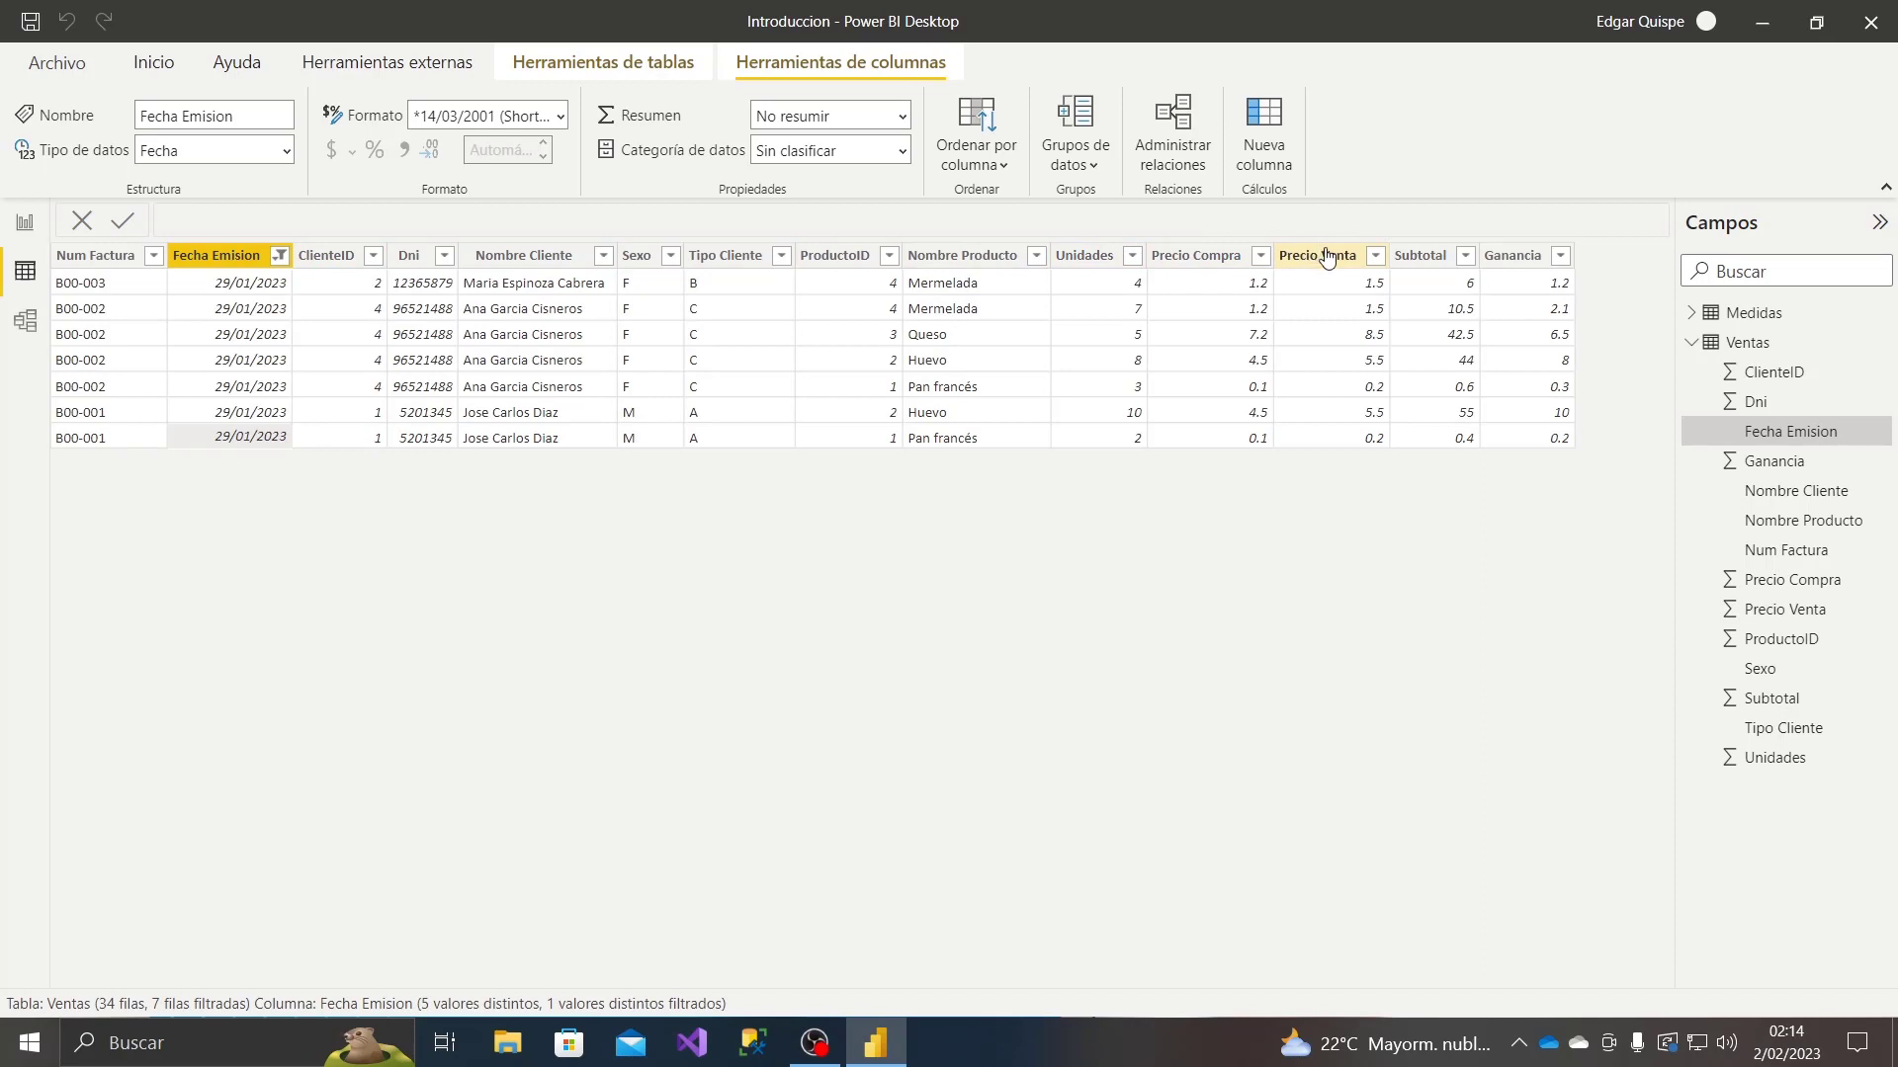
{"action": "left_click", "coordinate": [1427, 259]}
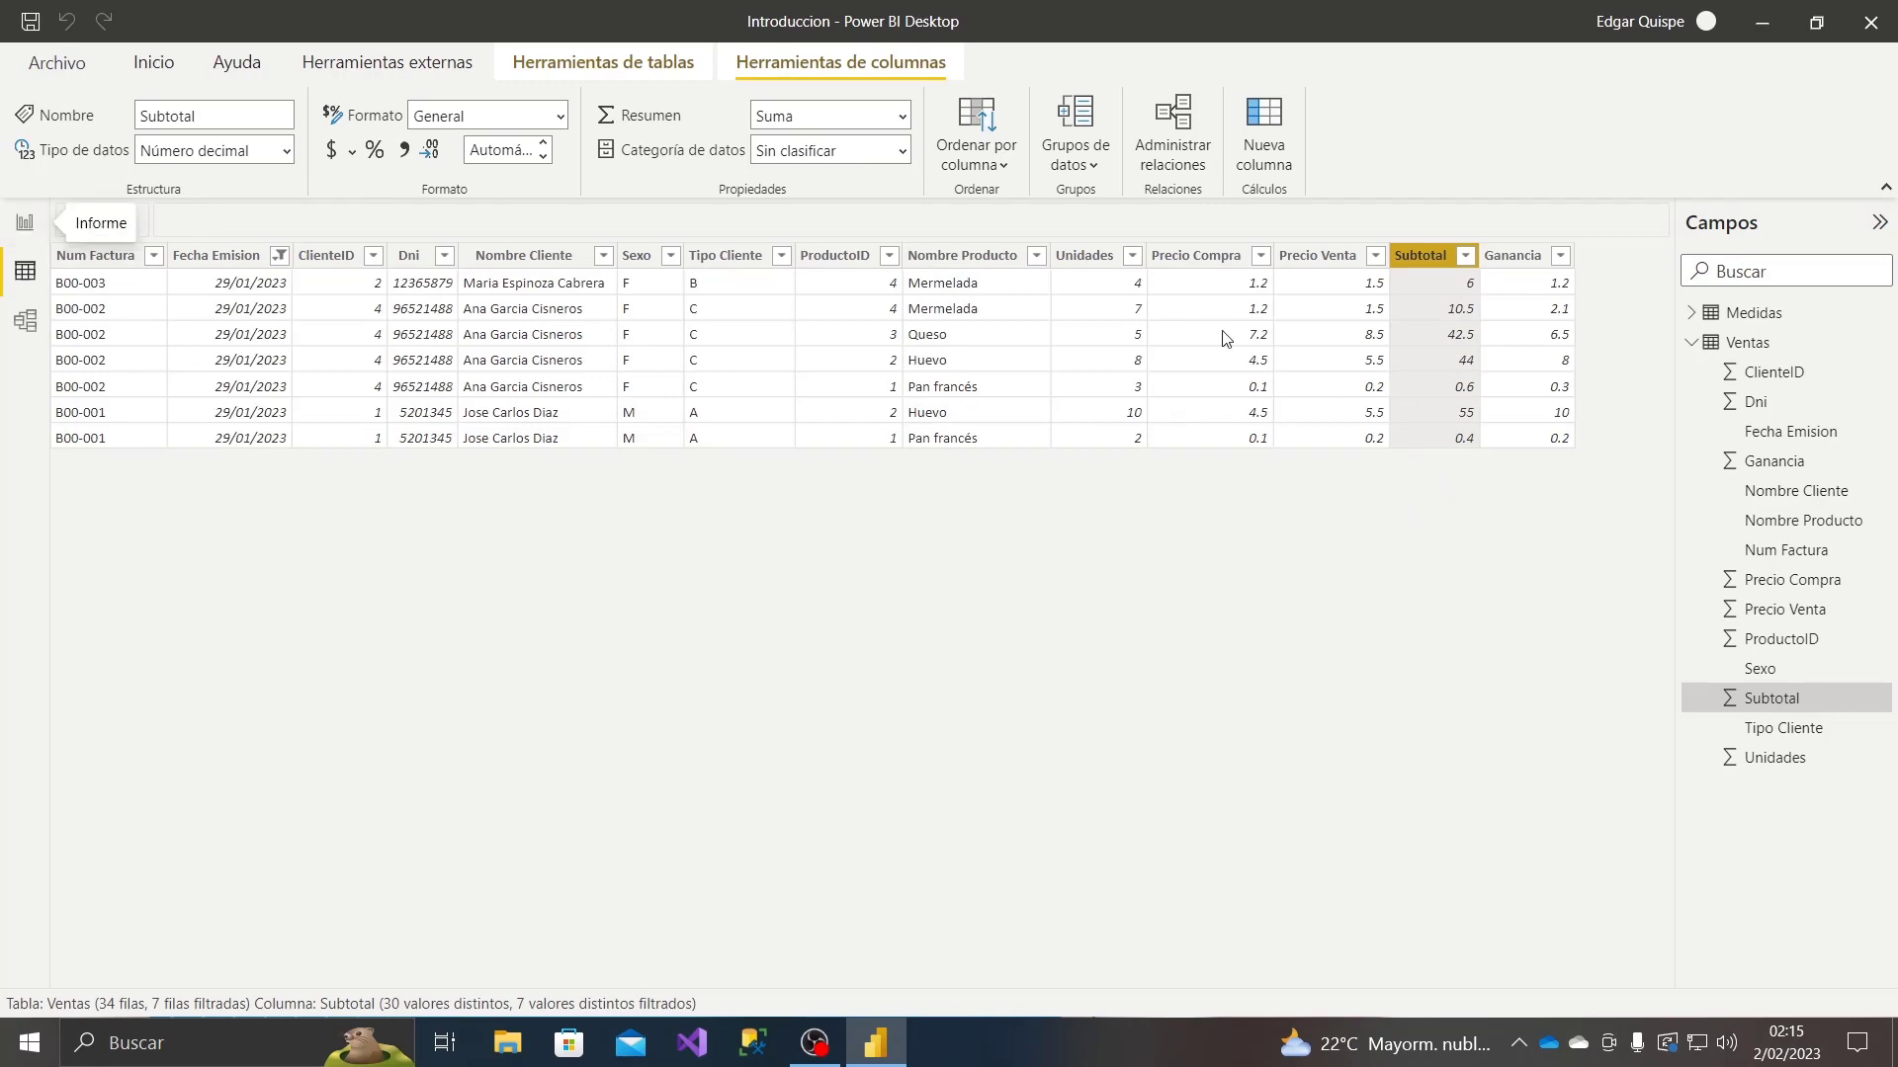
{"action": "left_click", "coordinate": [24, 222]}
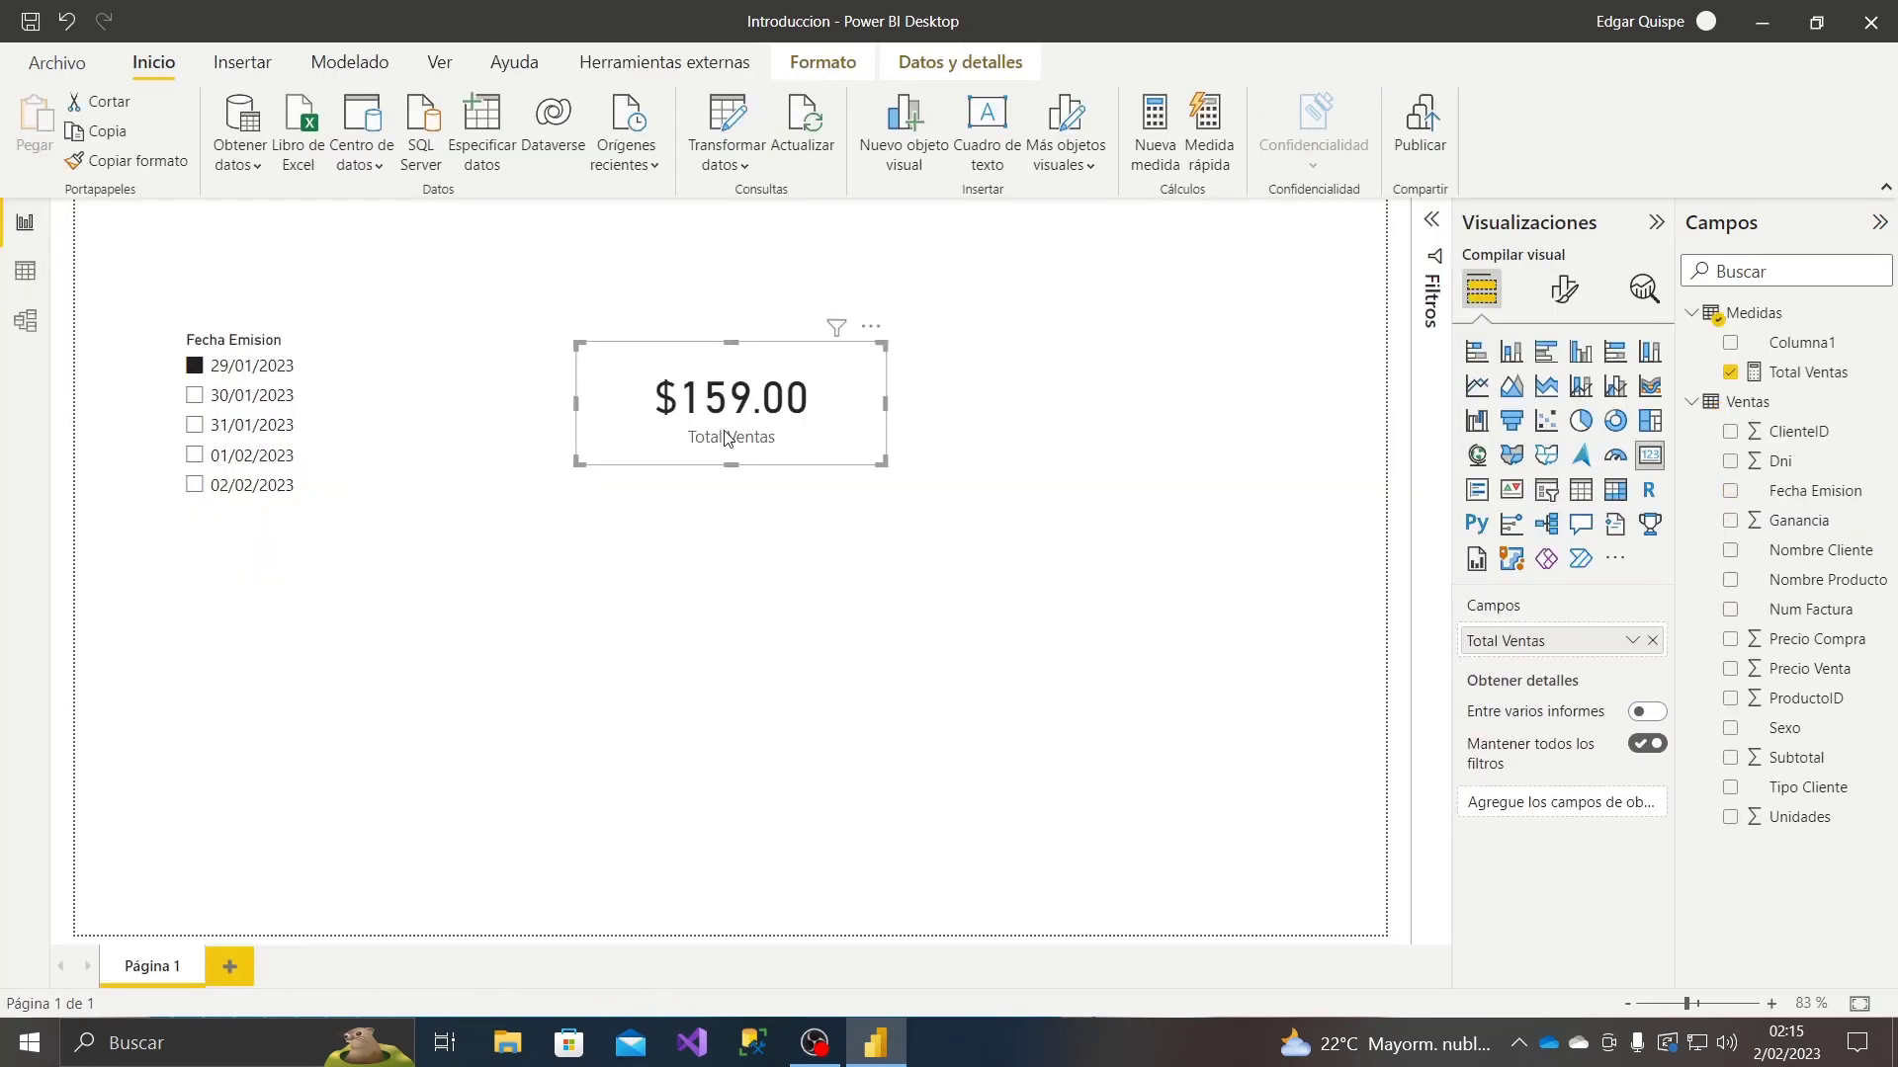
- Filter the report to 30/01/2023 with the Fecha Emision slicer and filter the Ventas table's data to only that same date
{"action": "left_click", "coordinate": [196, 400]}
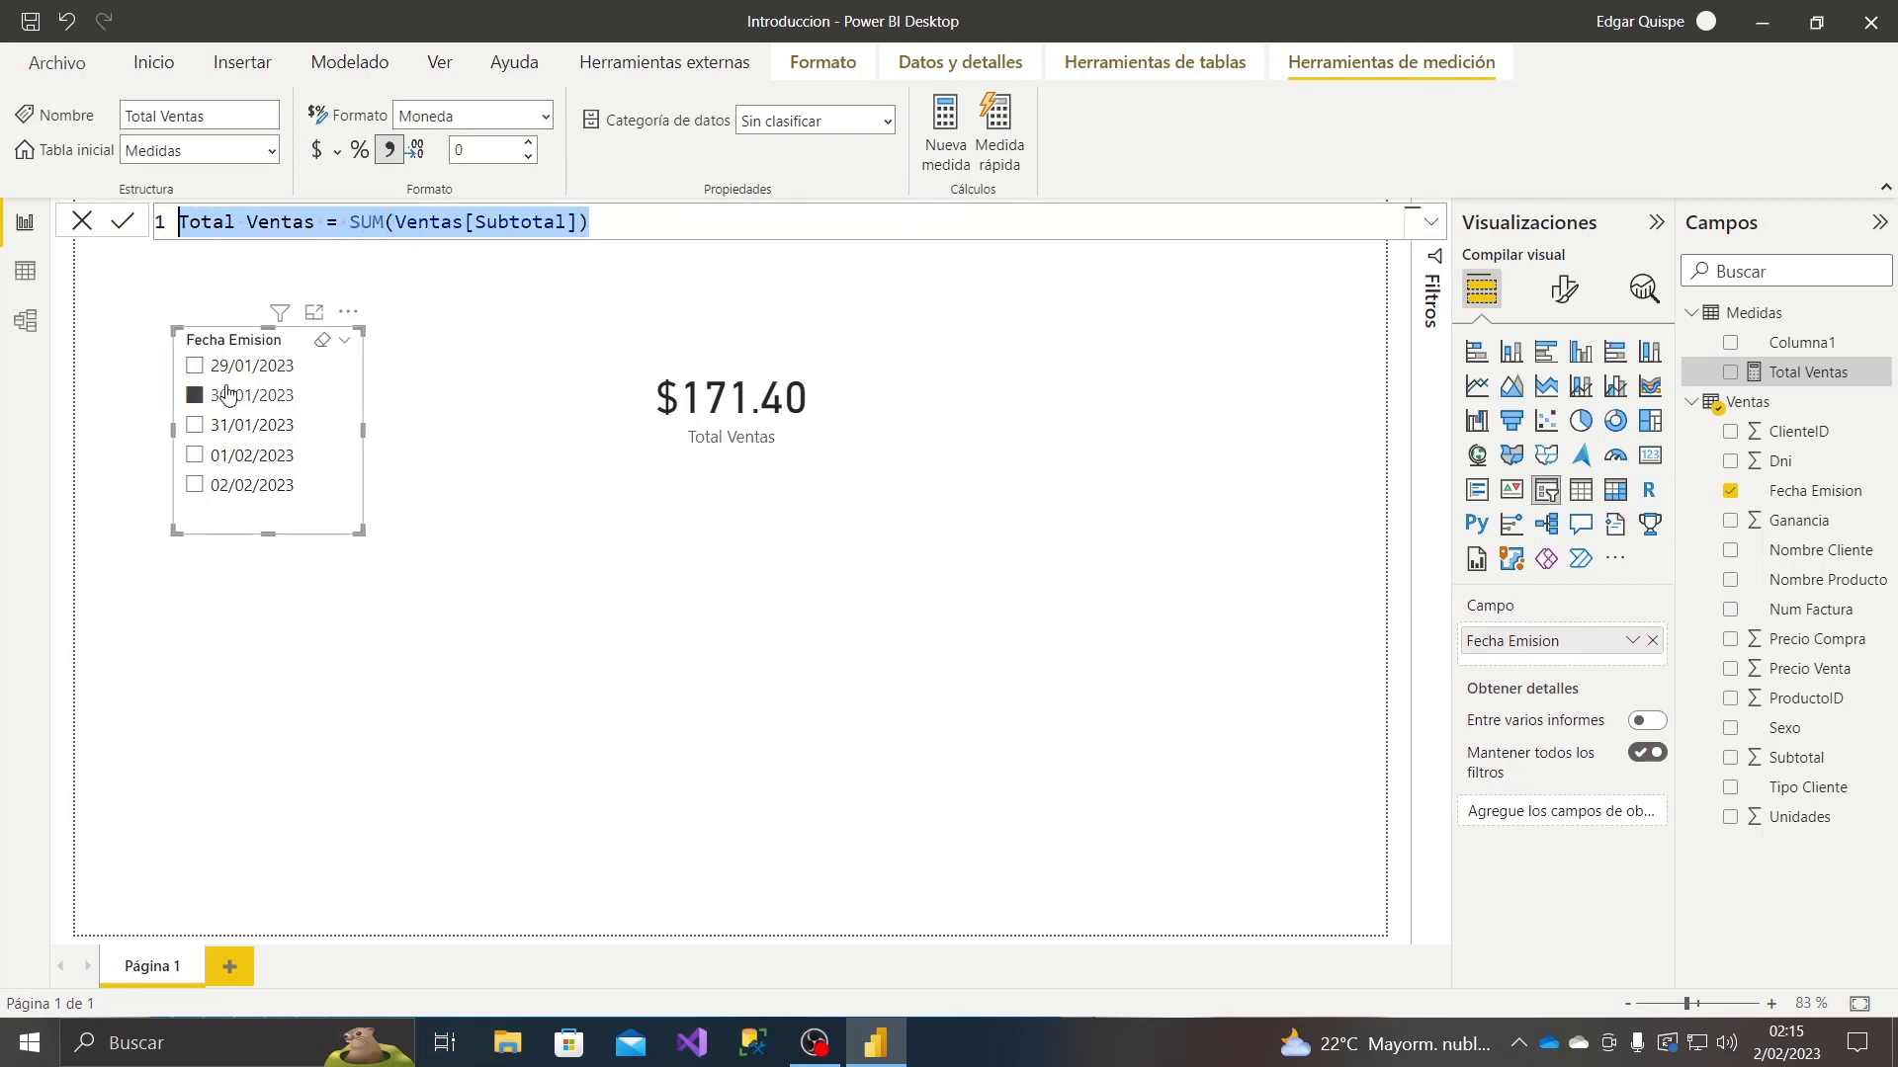
{"action": "left_click", "coordinate": [26, 274]}
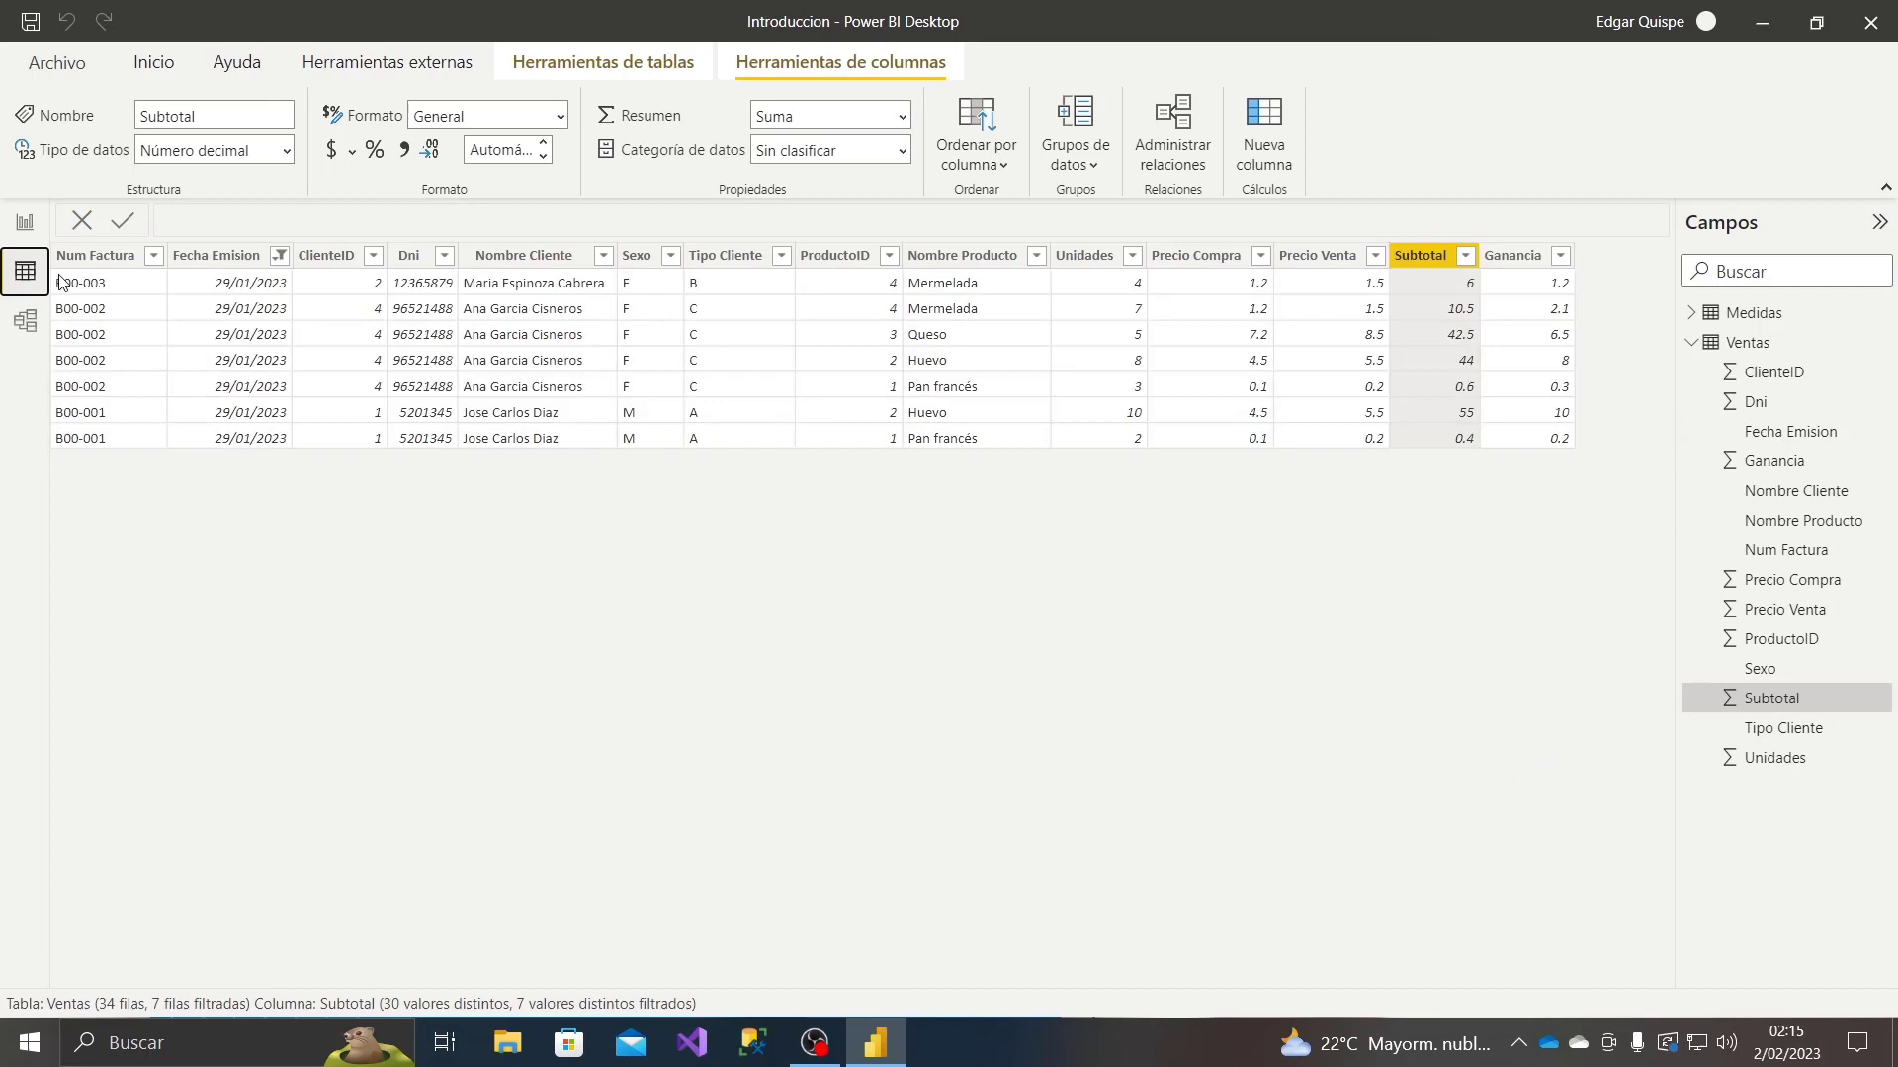
{"action": "left_click", "coordinate": [277, 259]}
{"action": "left_click", "coordinate": [280, 262]}
{"action": "left_click", "coordinate": [324, 512]}
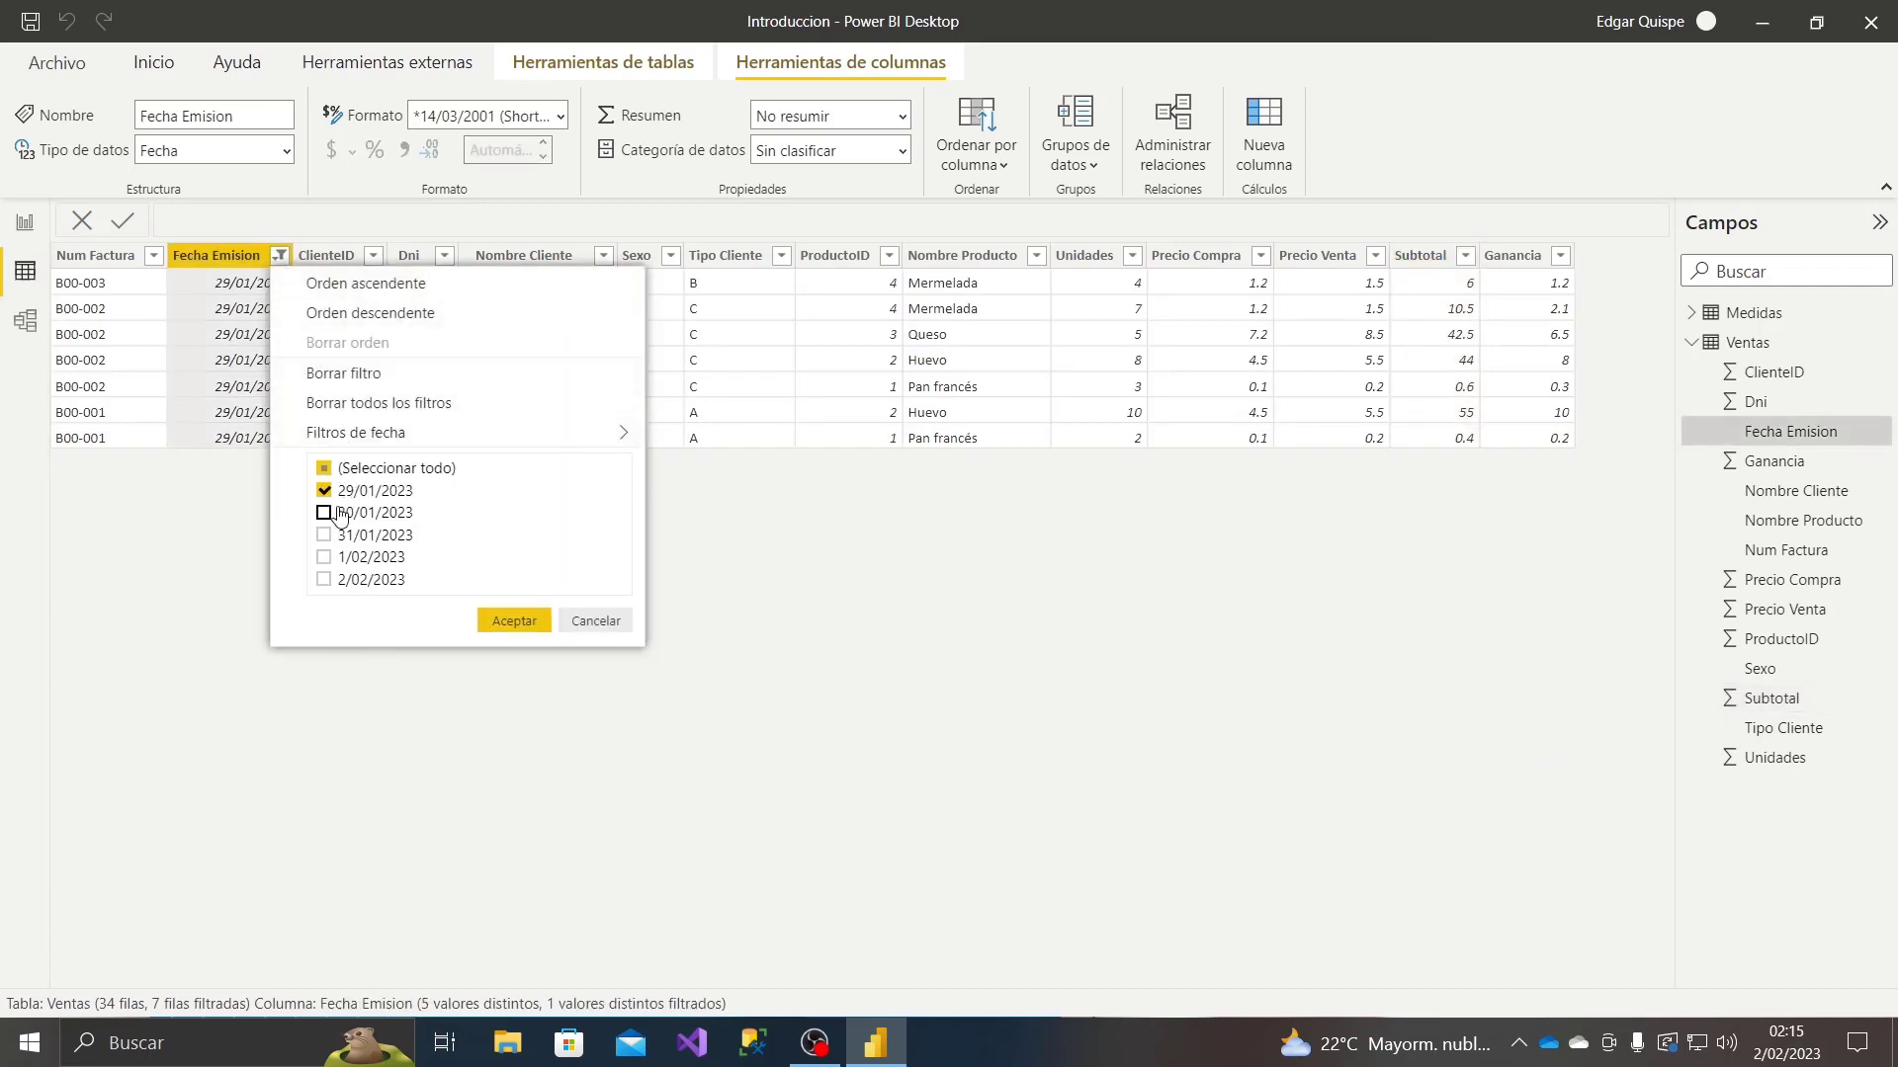
{"action": "left_click", "coordinate": [341, 494]}
{"action": "left_click", "coordinate": [514, 620]}
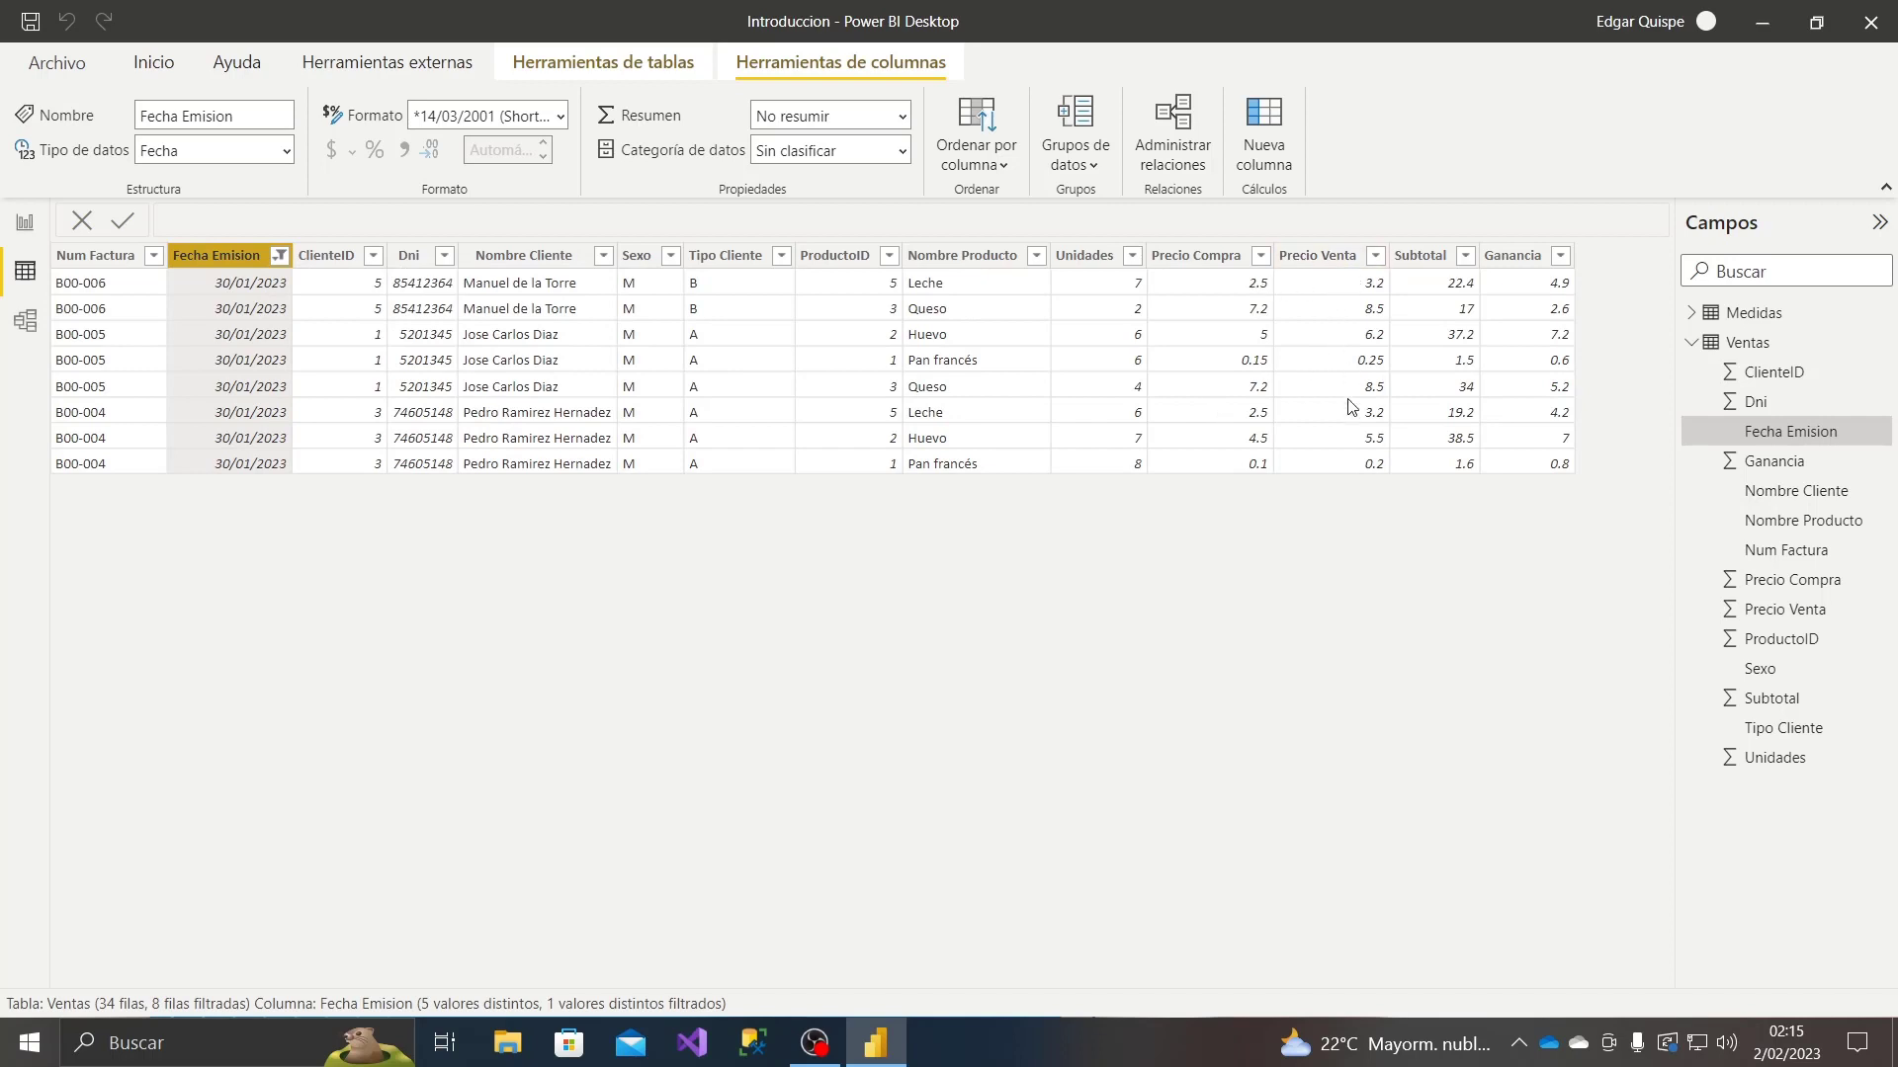
- Inspect the Subtotal column of the Ventas data filtered to 30/01/2023 and return to the report page
{"action": "left_click", "coordinate": [1420, 256]}
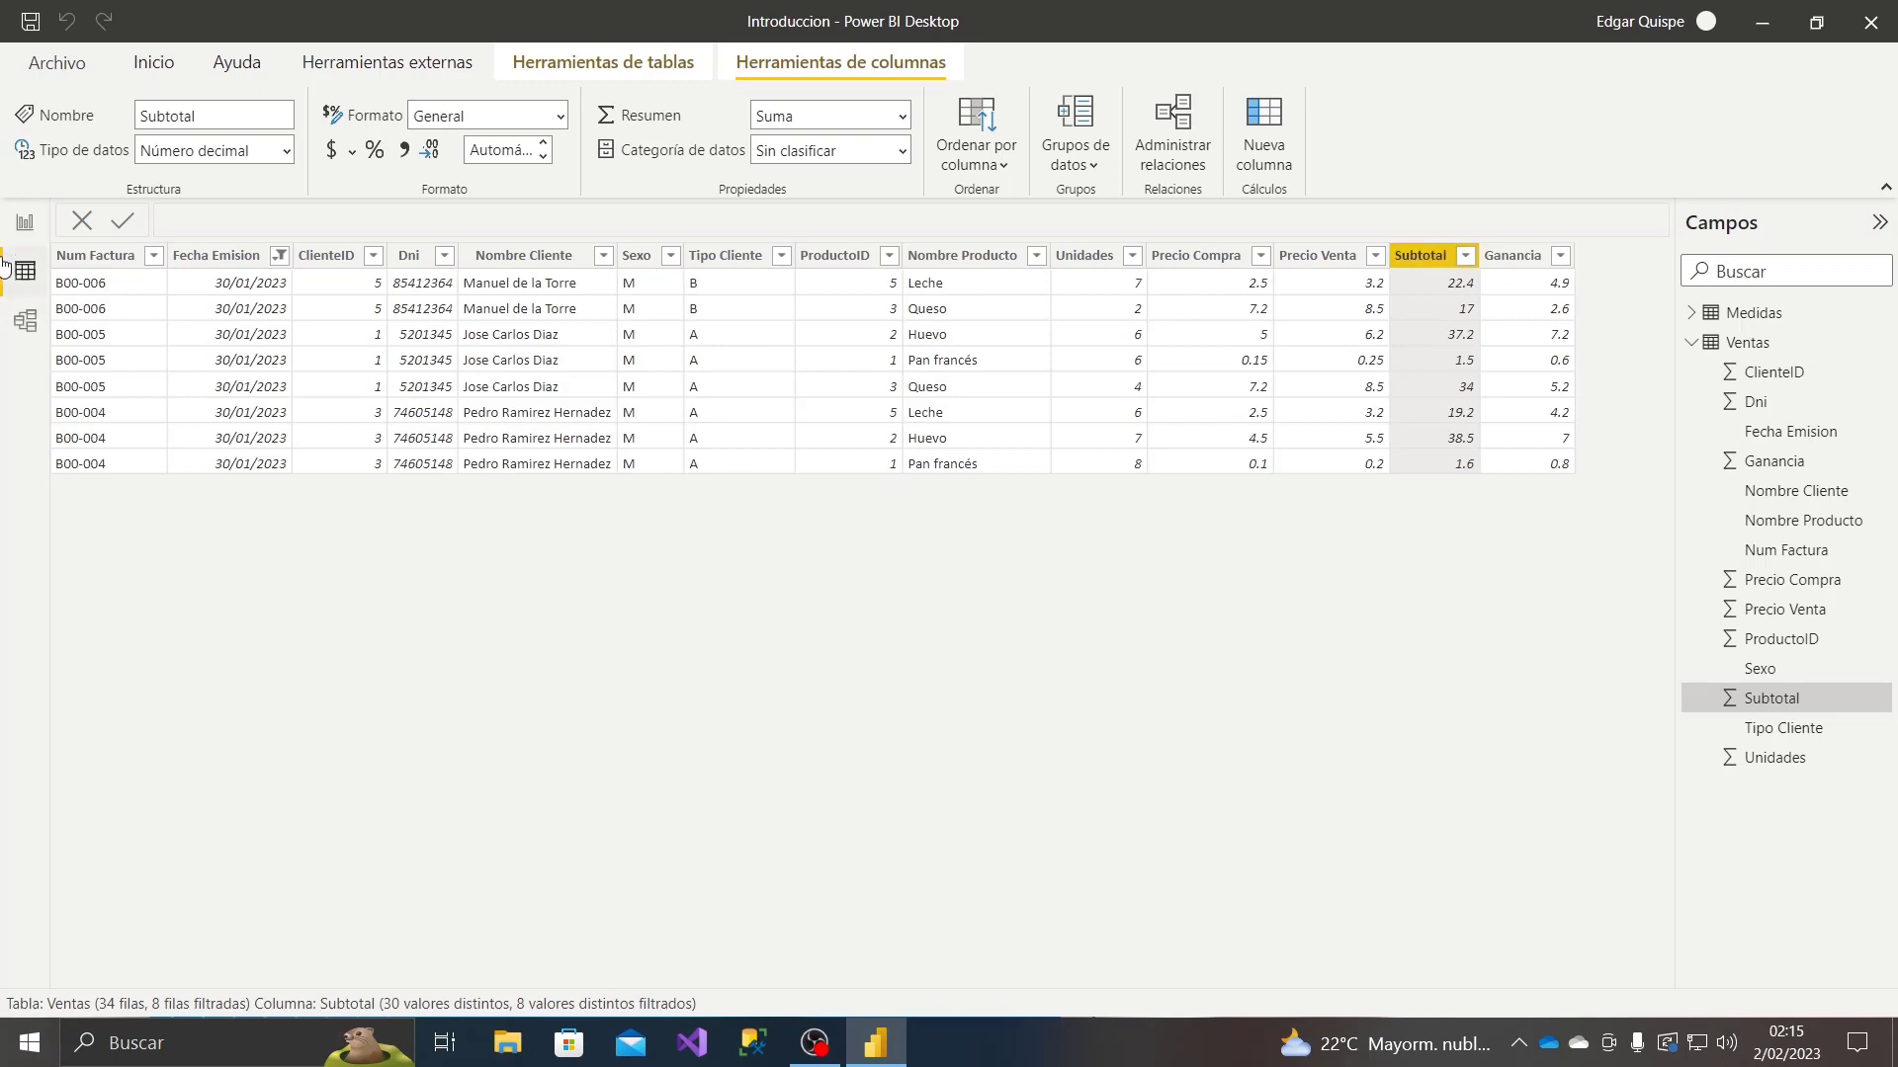
{"action": "left_click", "coordinate": [25, 221]}
{"action": "left_click", "coordinate": [95, 286]}
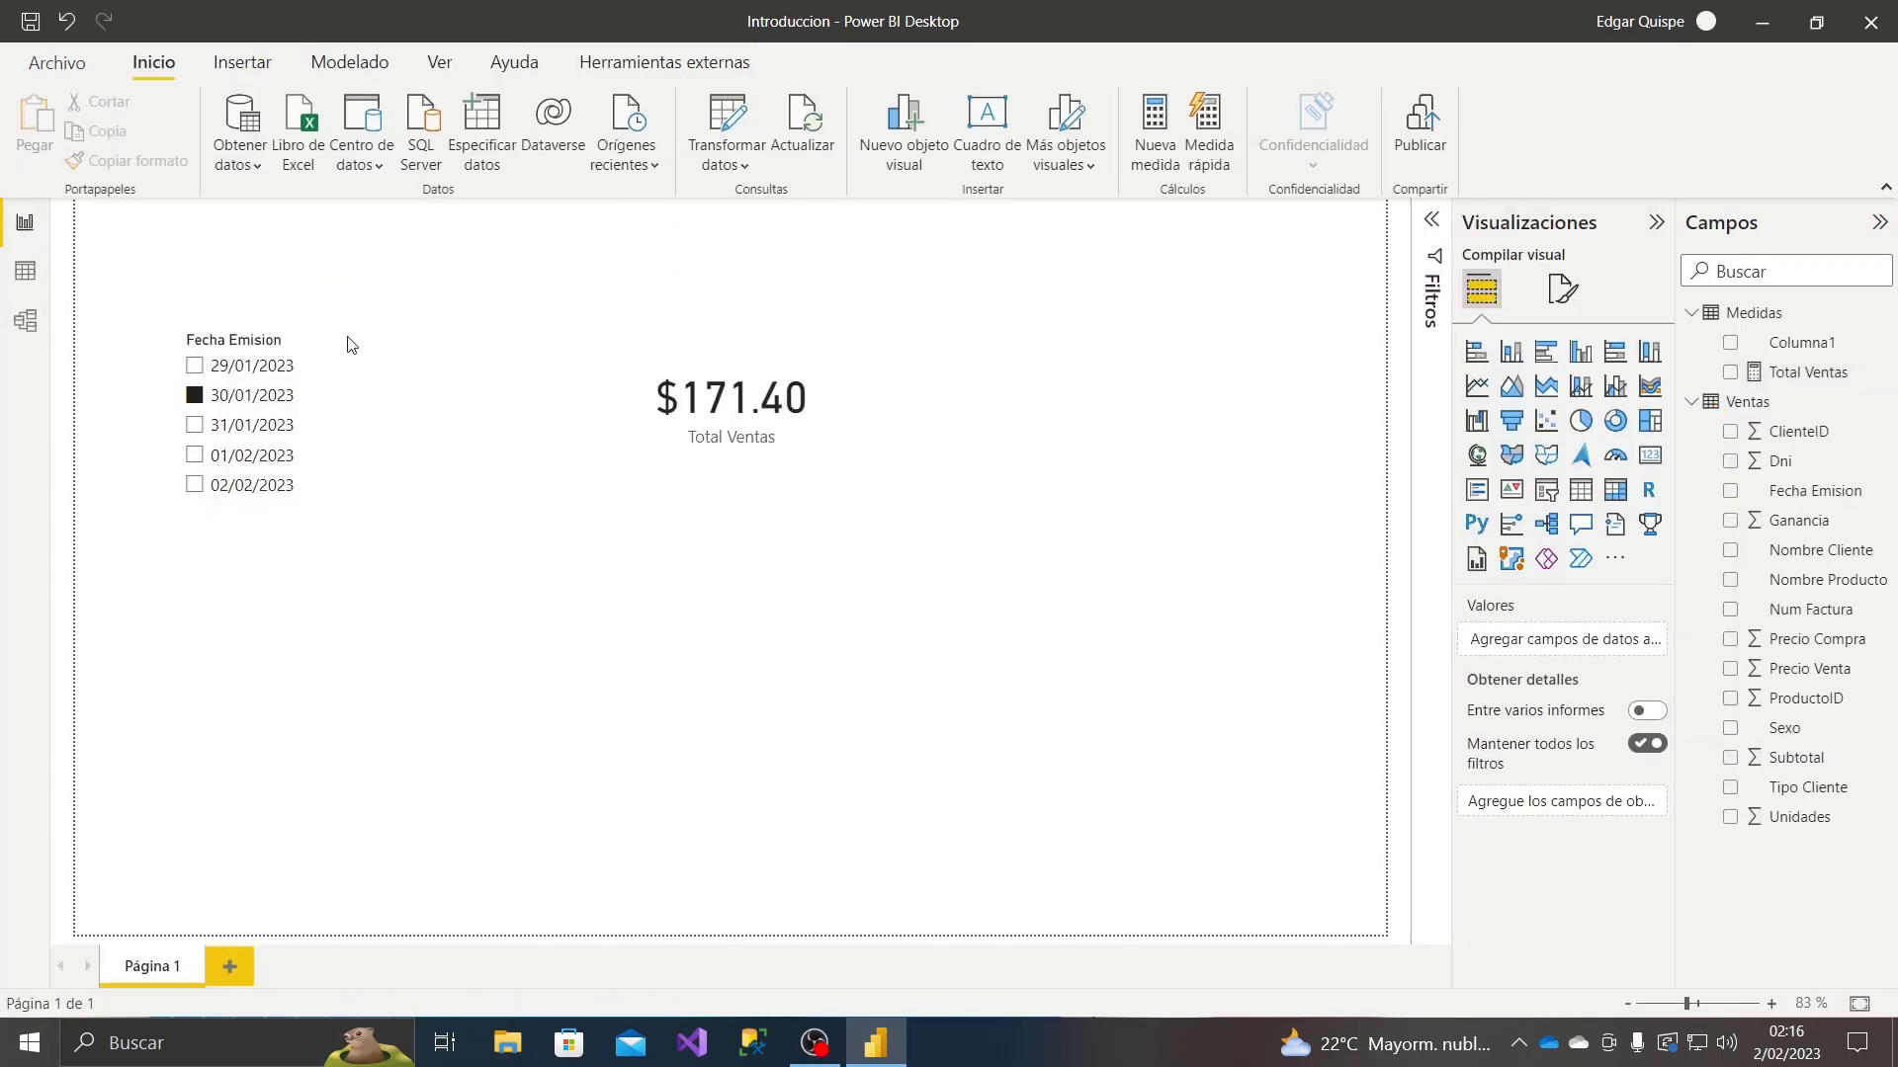
- Clear the 30/01/2023 selection in the Fecha Emision slicer and place a copy of the slicer directly below it
{"action": "left_click", "coordinate": [223, 398]}
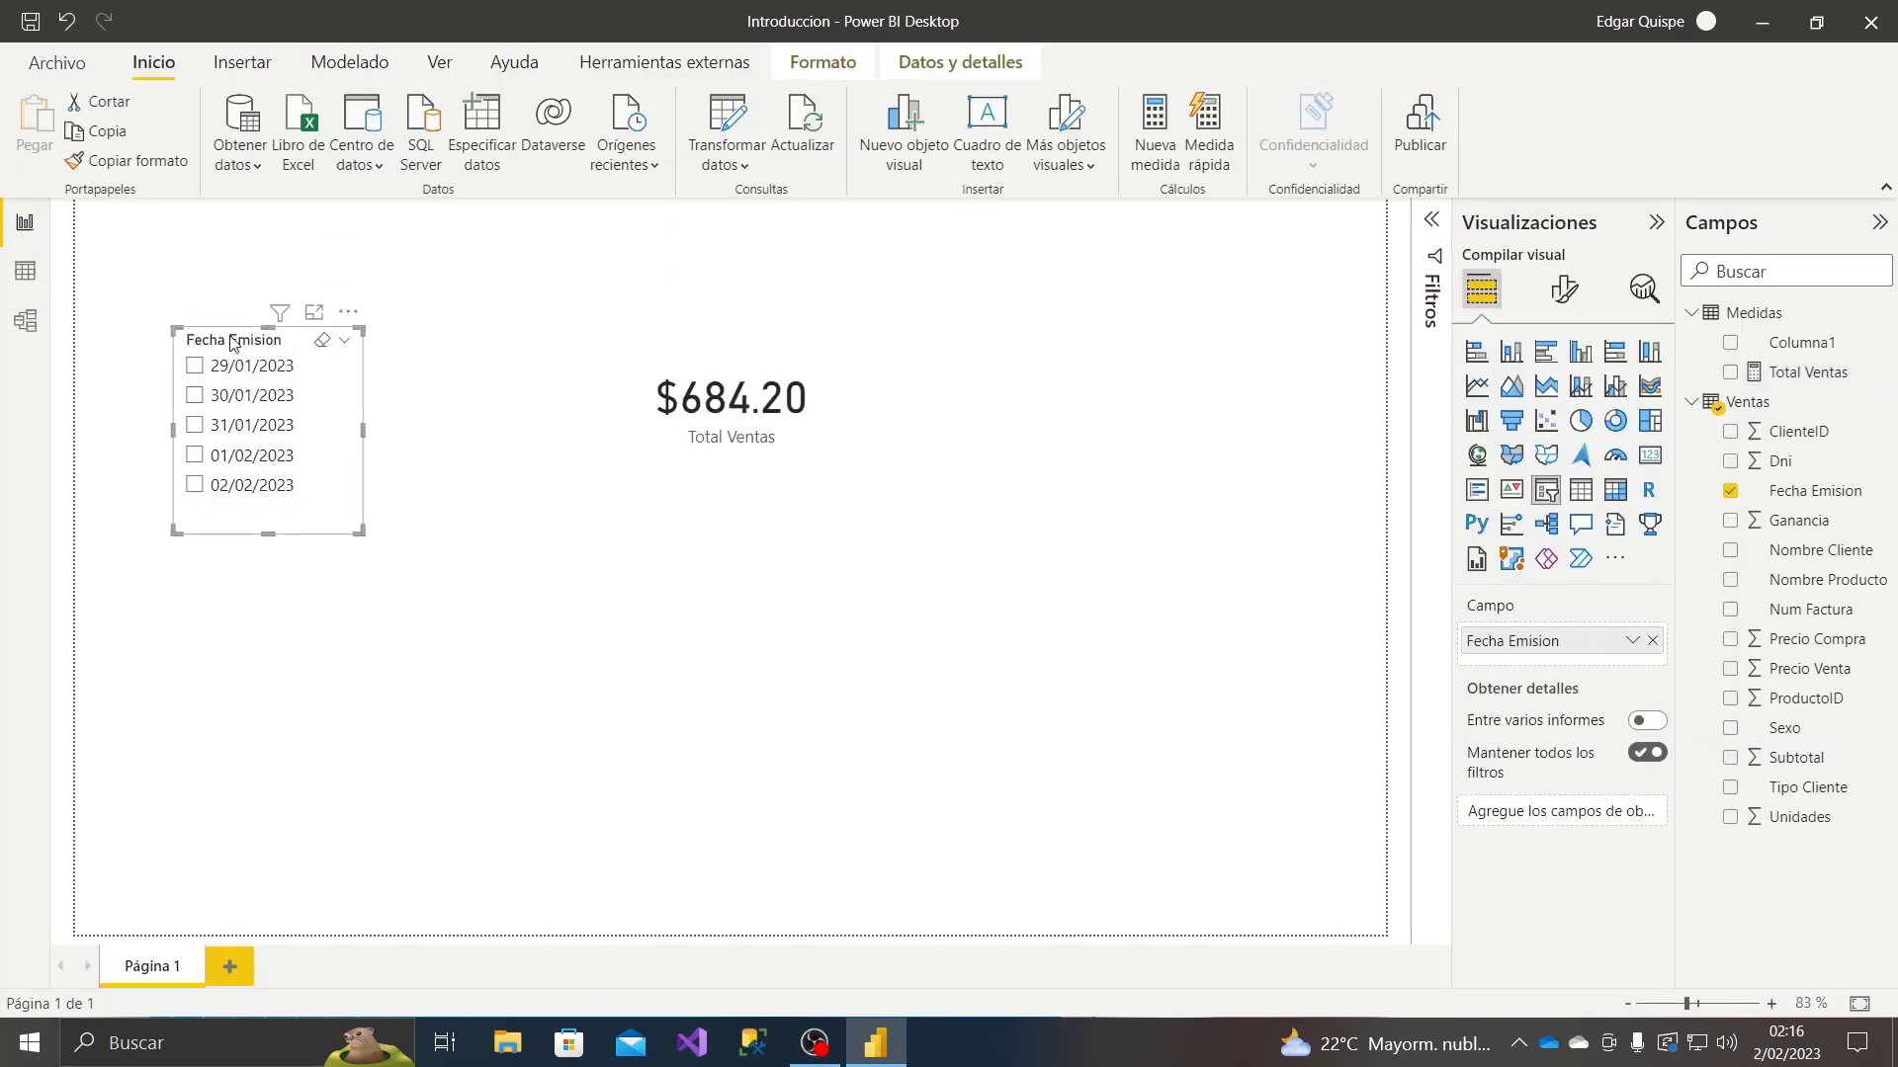
{"action": "key", "text": "ctrl+c"}
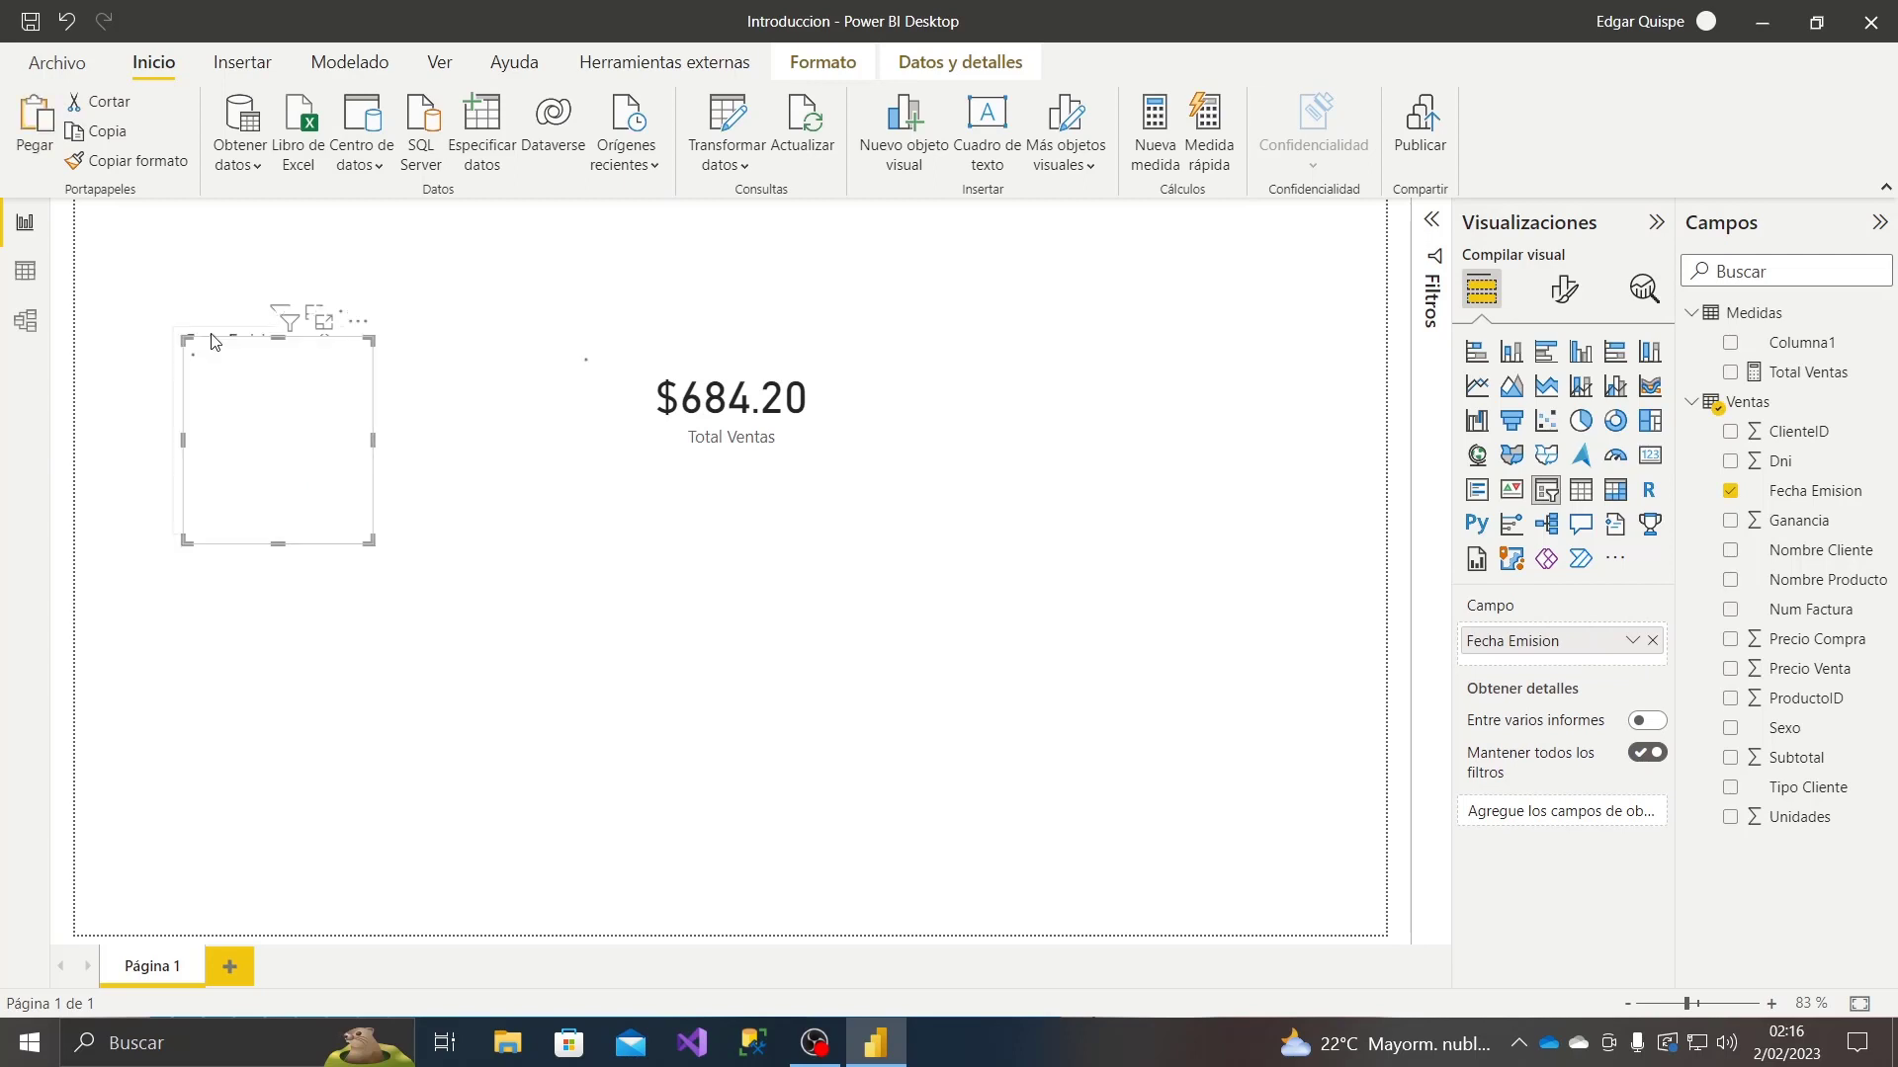
{"action": "key", "text": "ctrl+v"}
{"action": "left_click_drag", "start_coordinate": [205, 341], "coordinate": [217, 583]}
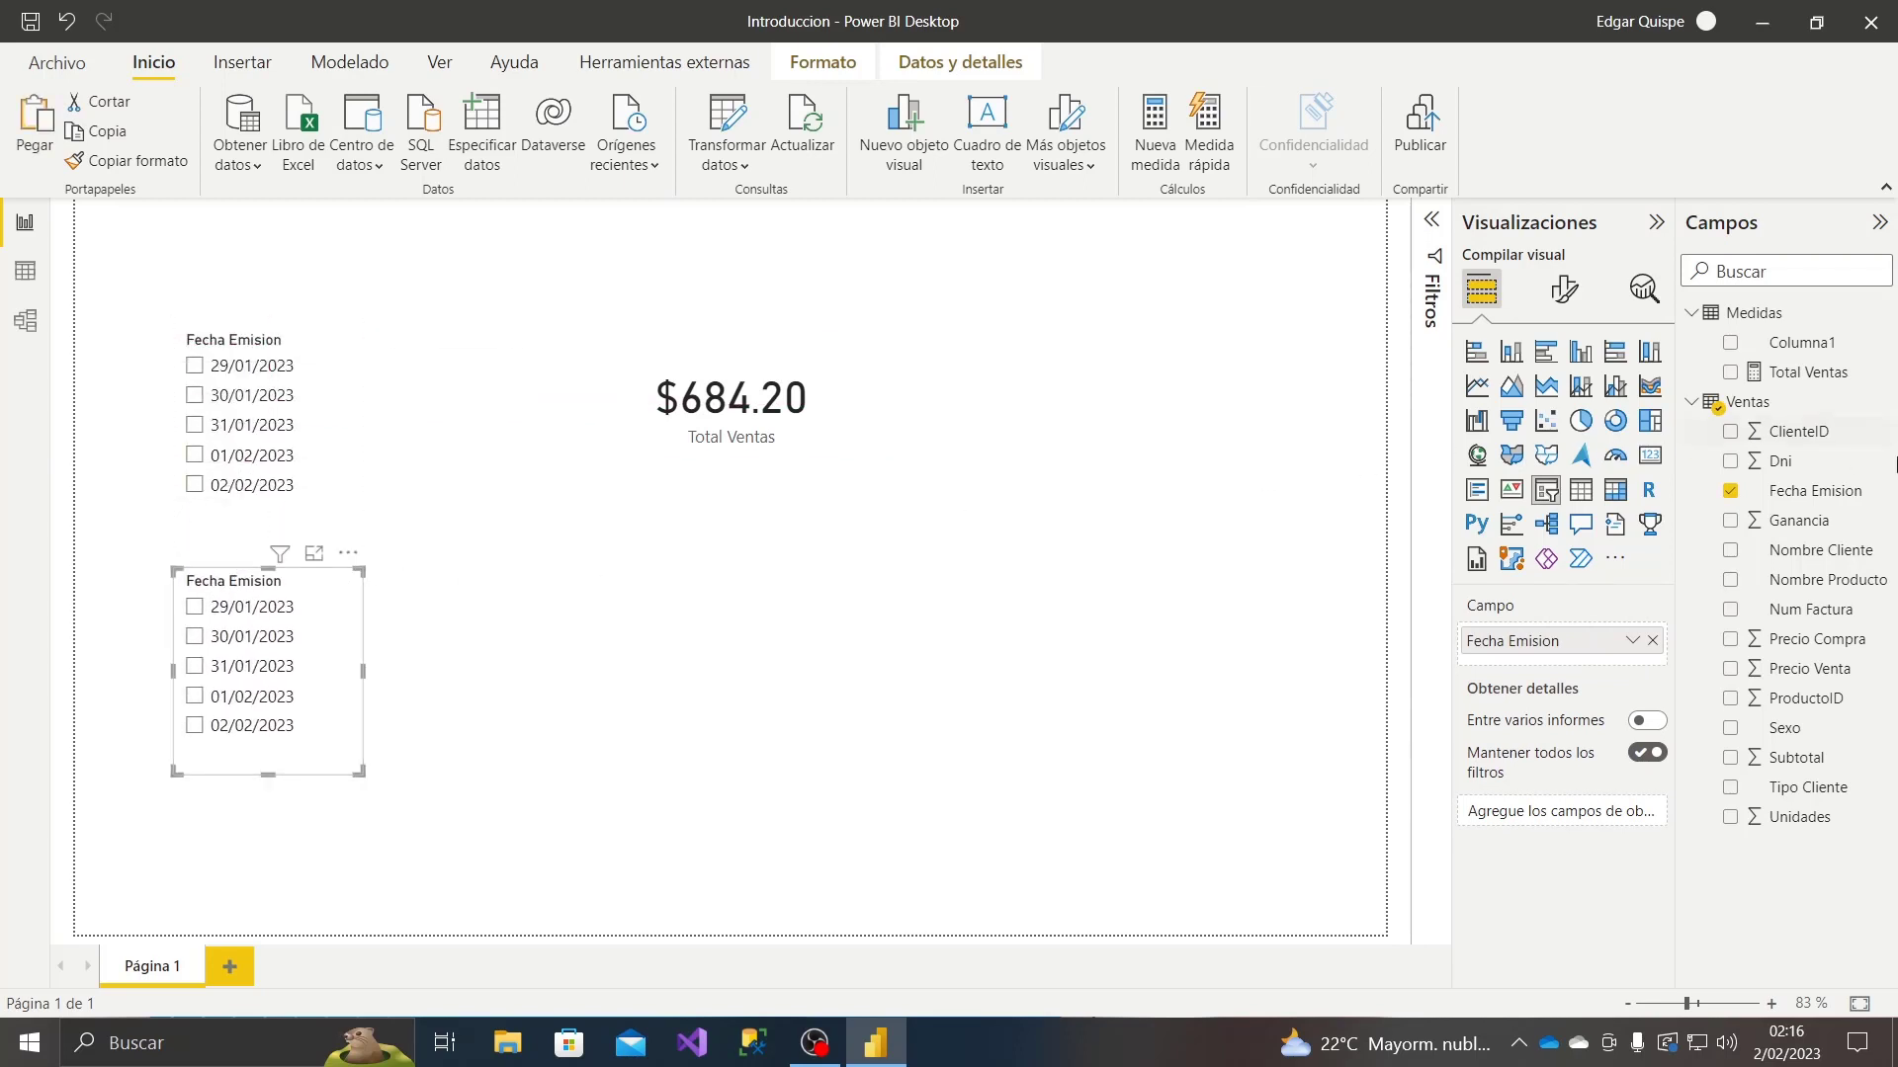
- Replace the copied slicer's field with Nombre Producto and filter the report to Leche
{"action": "left_click", "coordinate": [1730, 491]}
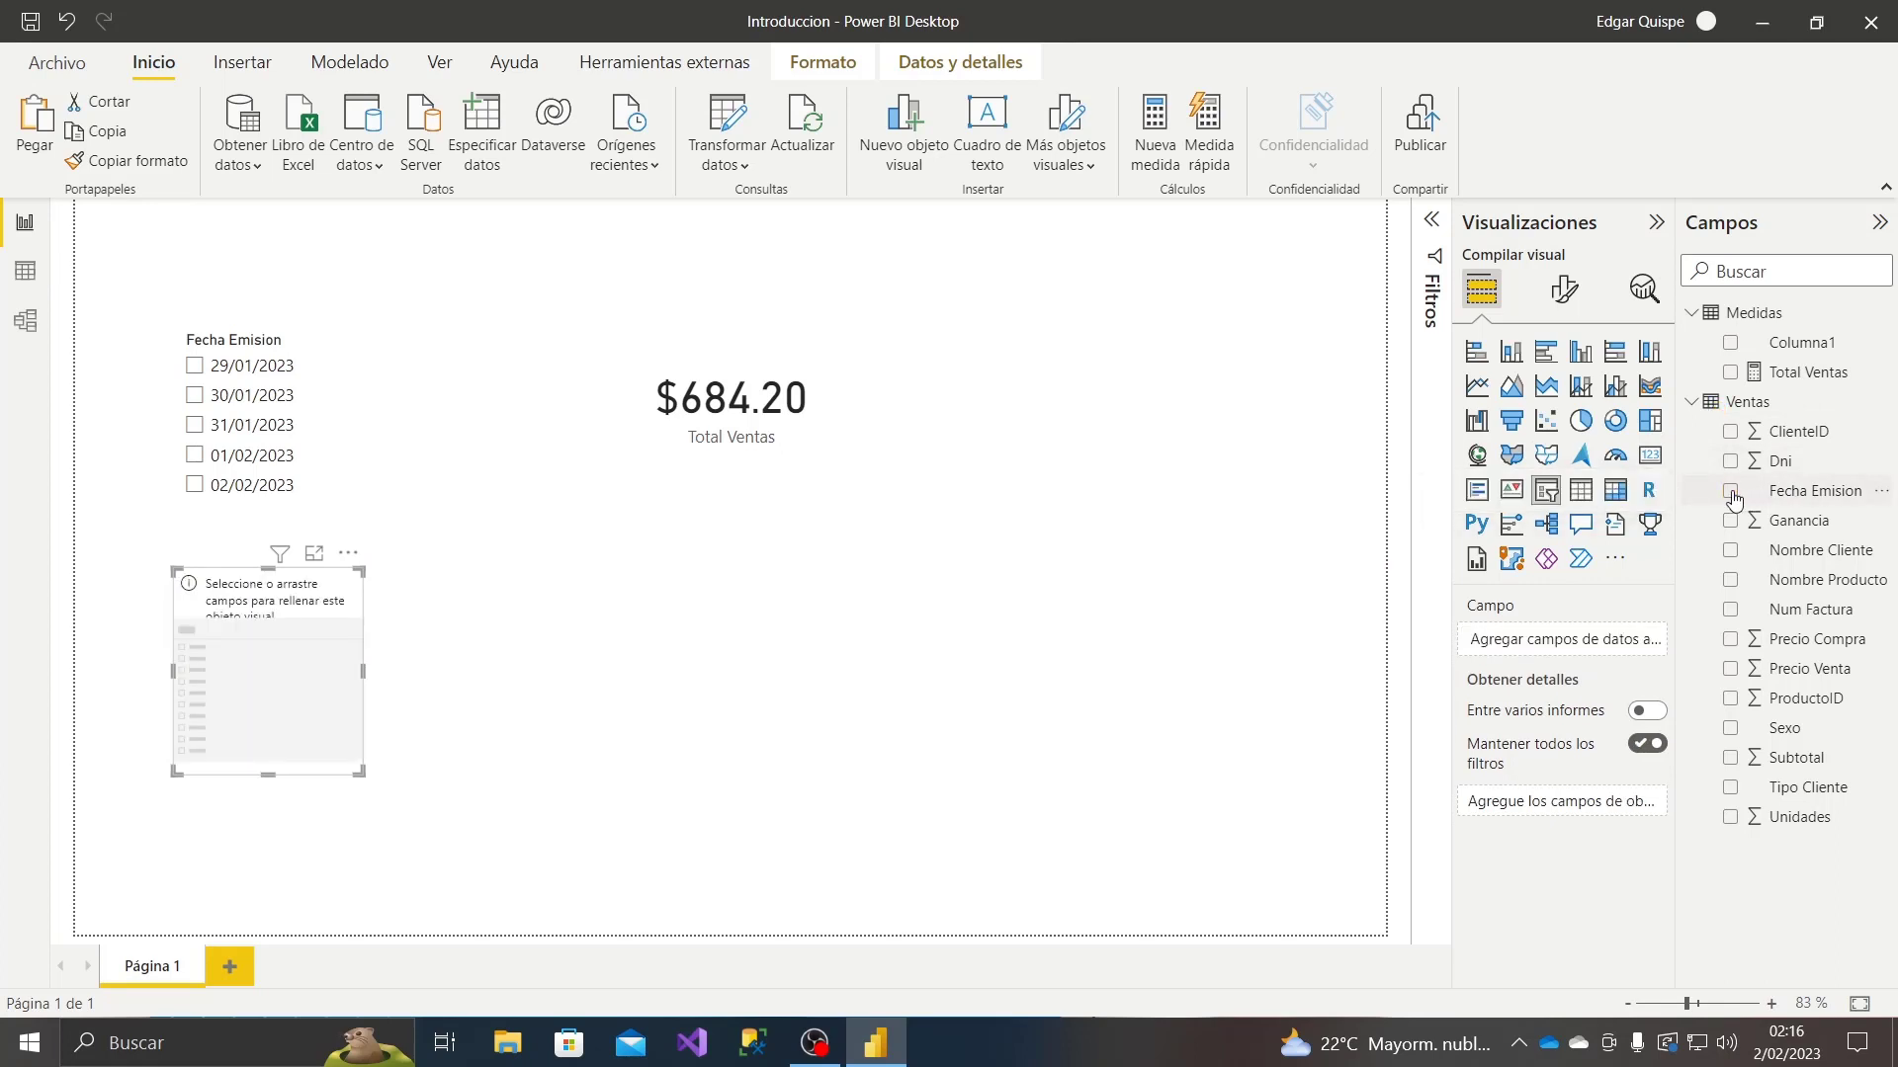
{"action": "left_click", "coordinate": [1731, 580]}
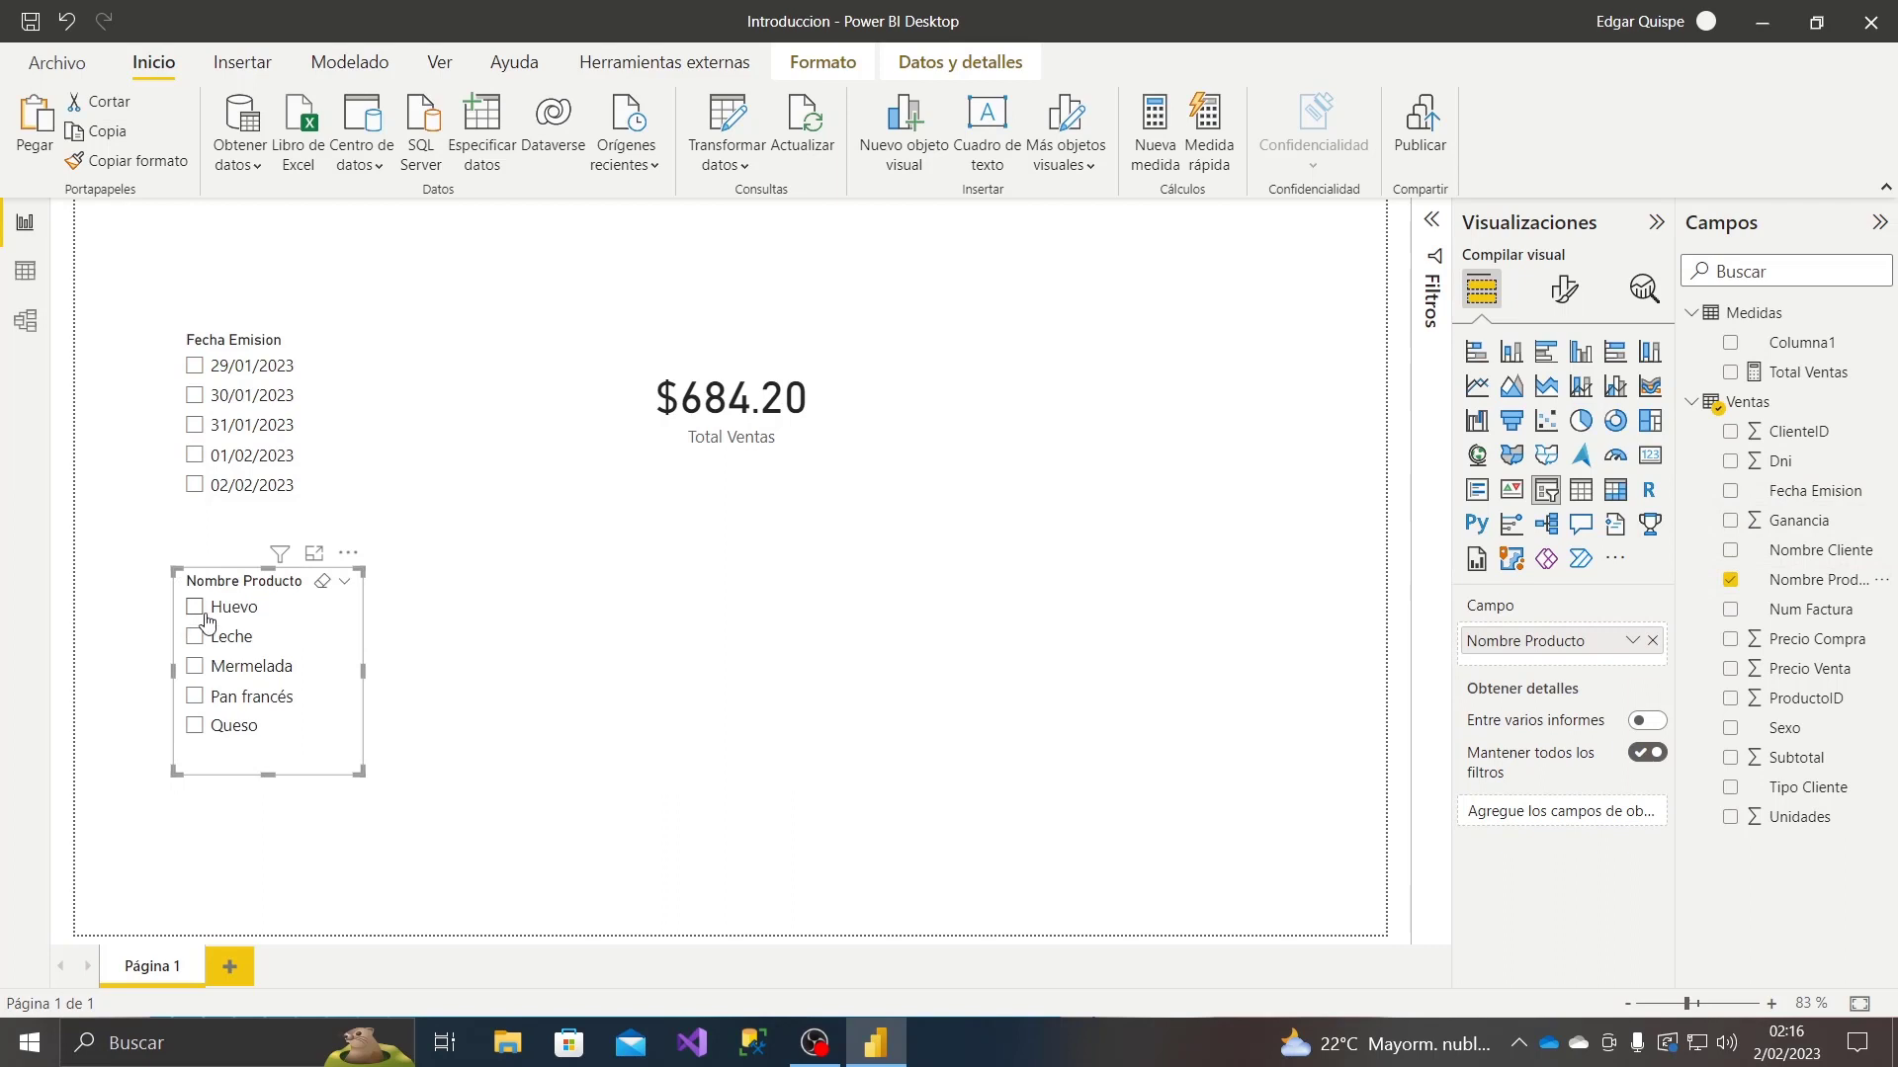
{"action": "left_click", "coordinate": [197, 637]}
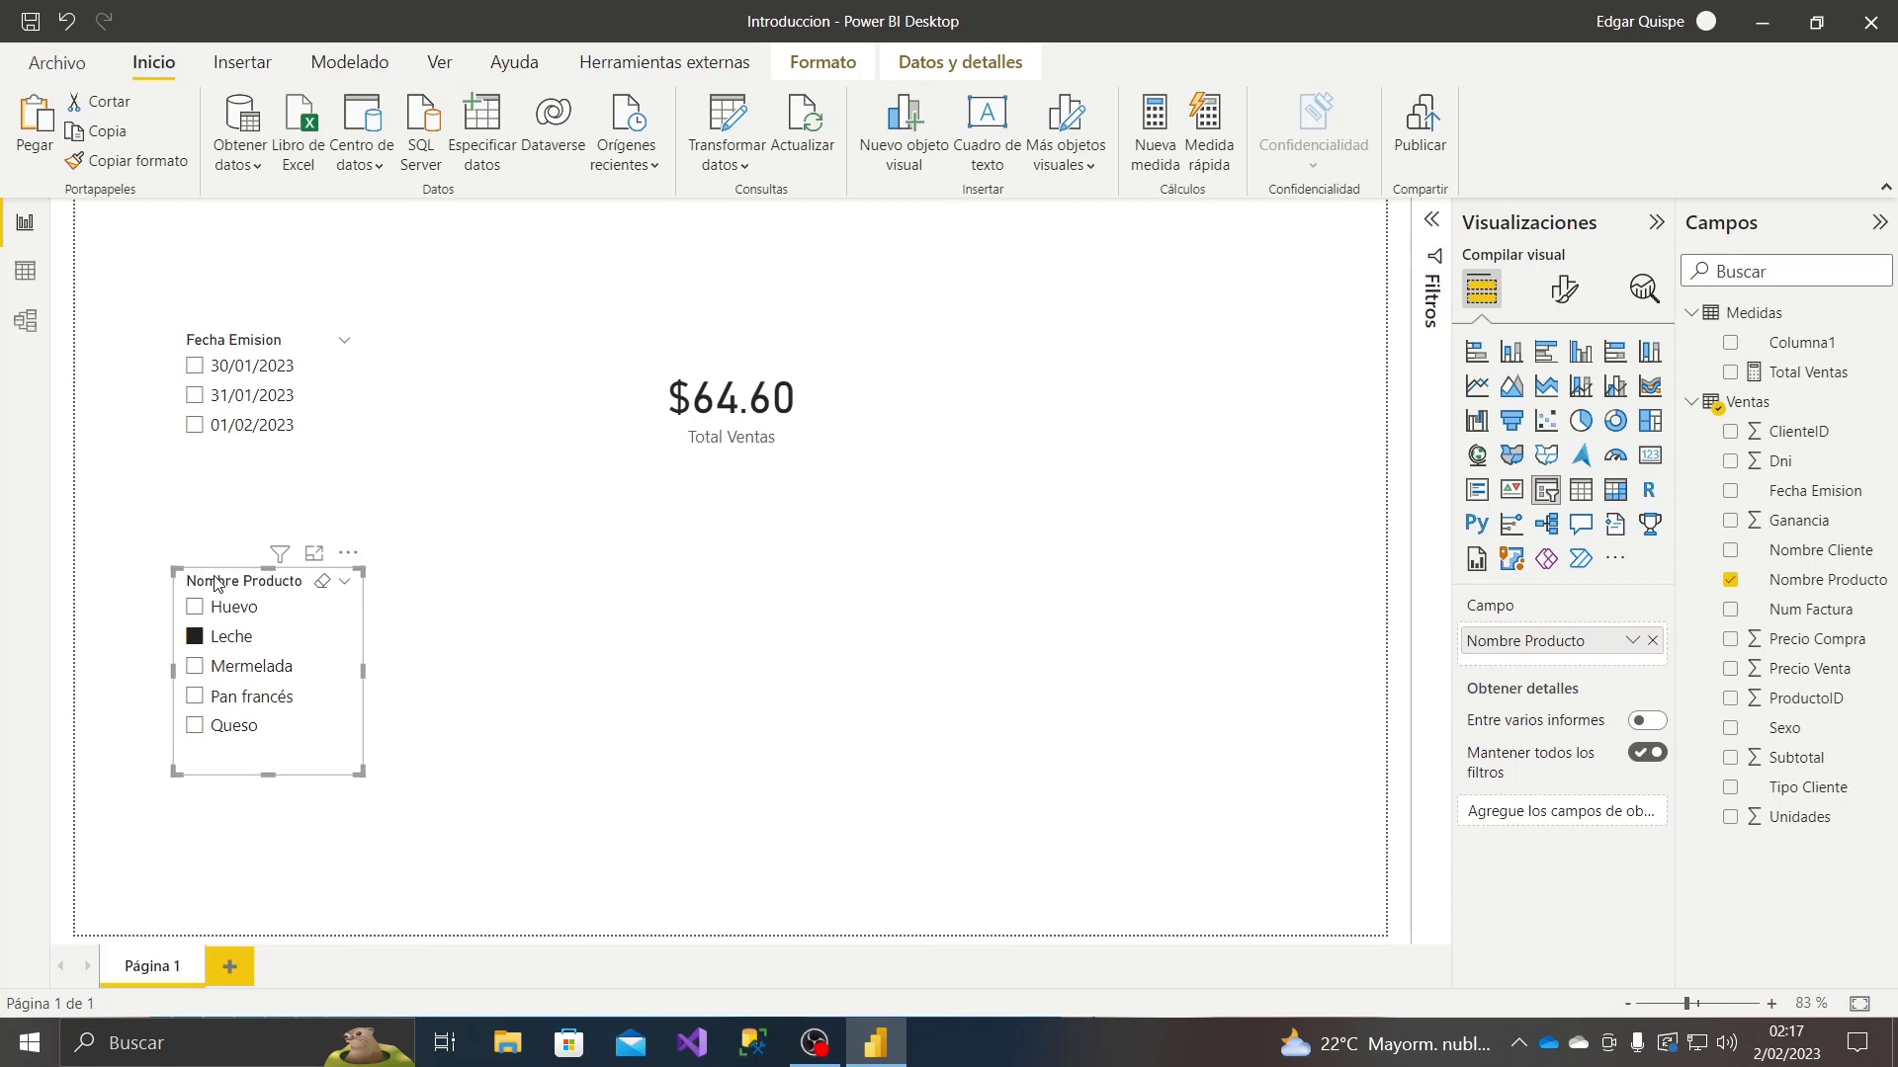
- Show the Ventas table's data and clear all of its column filters
{"action": "left_click", "coordinate": [24, 270]}
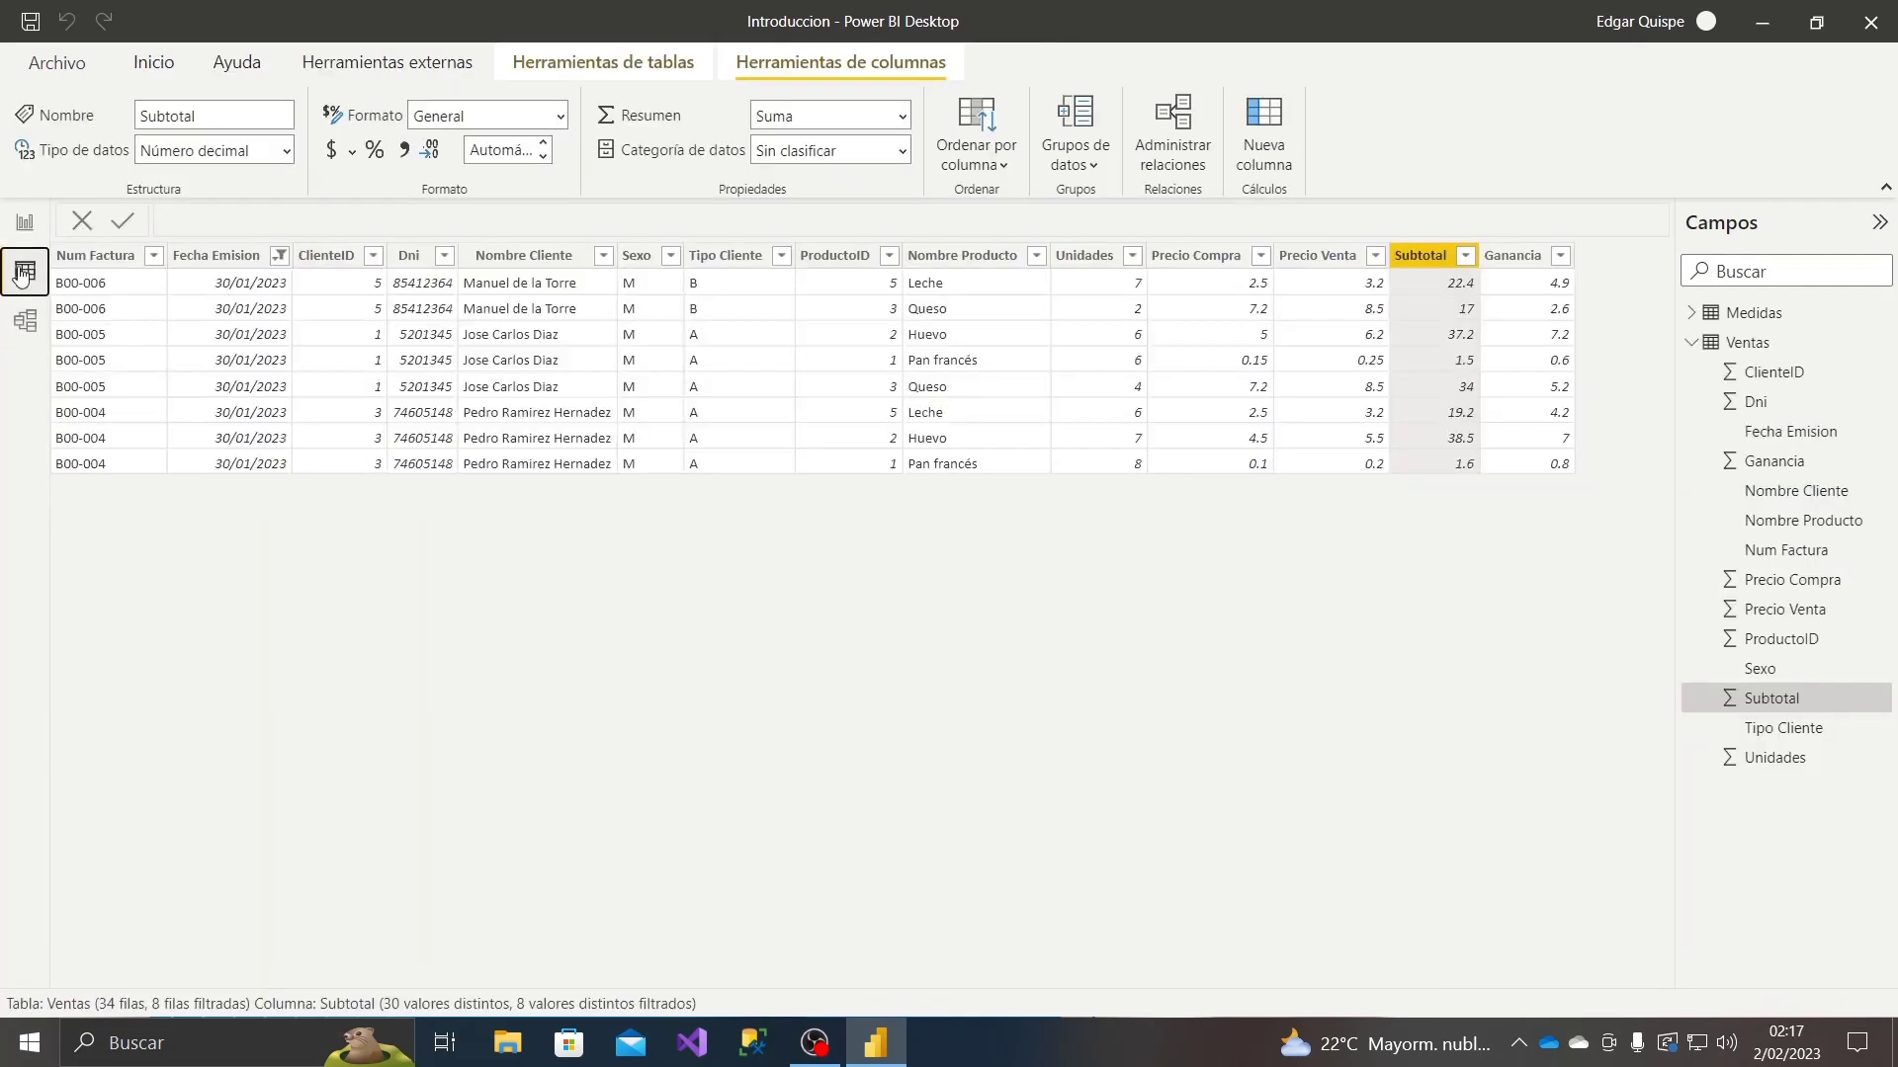
{"action": "left_click", "coordinate": [289, 269]}
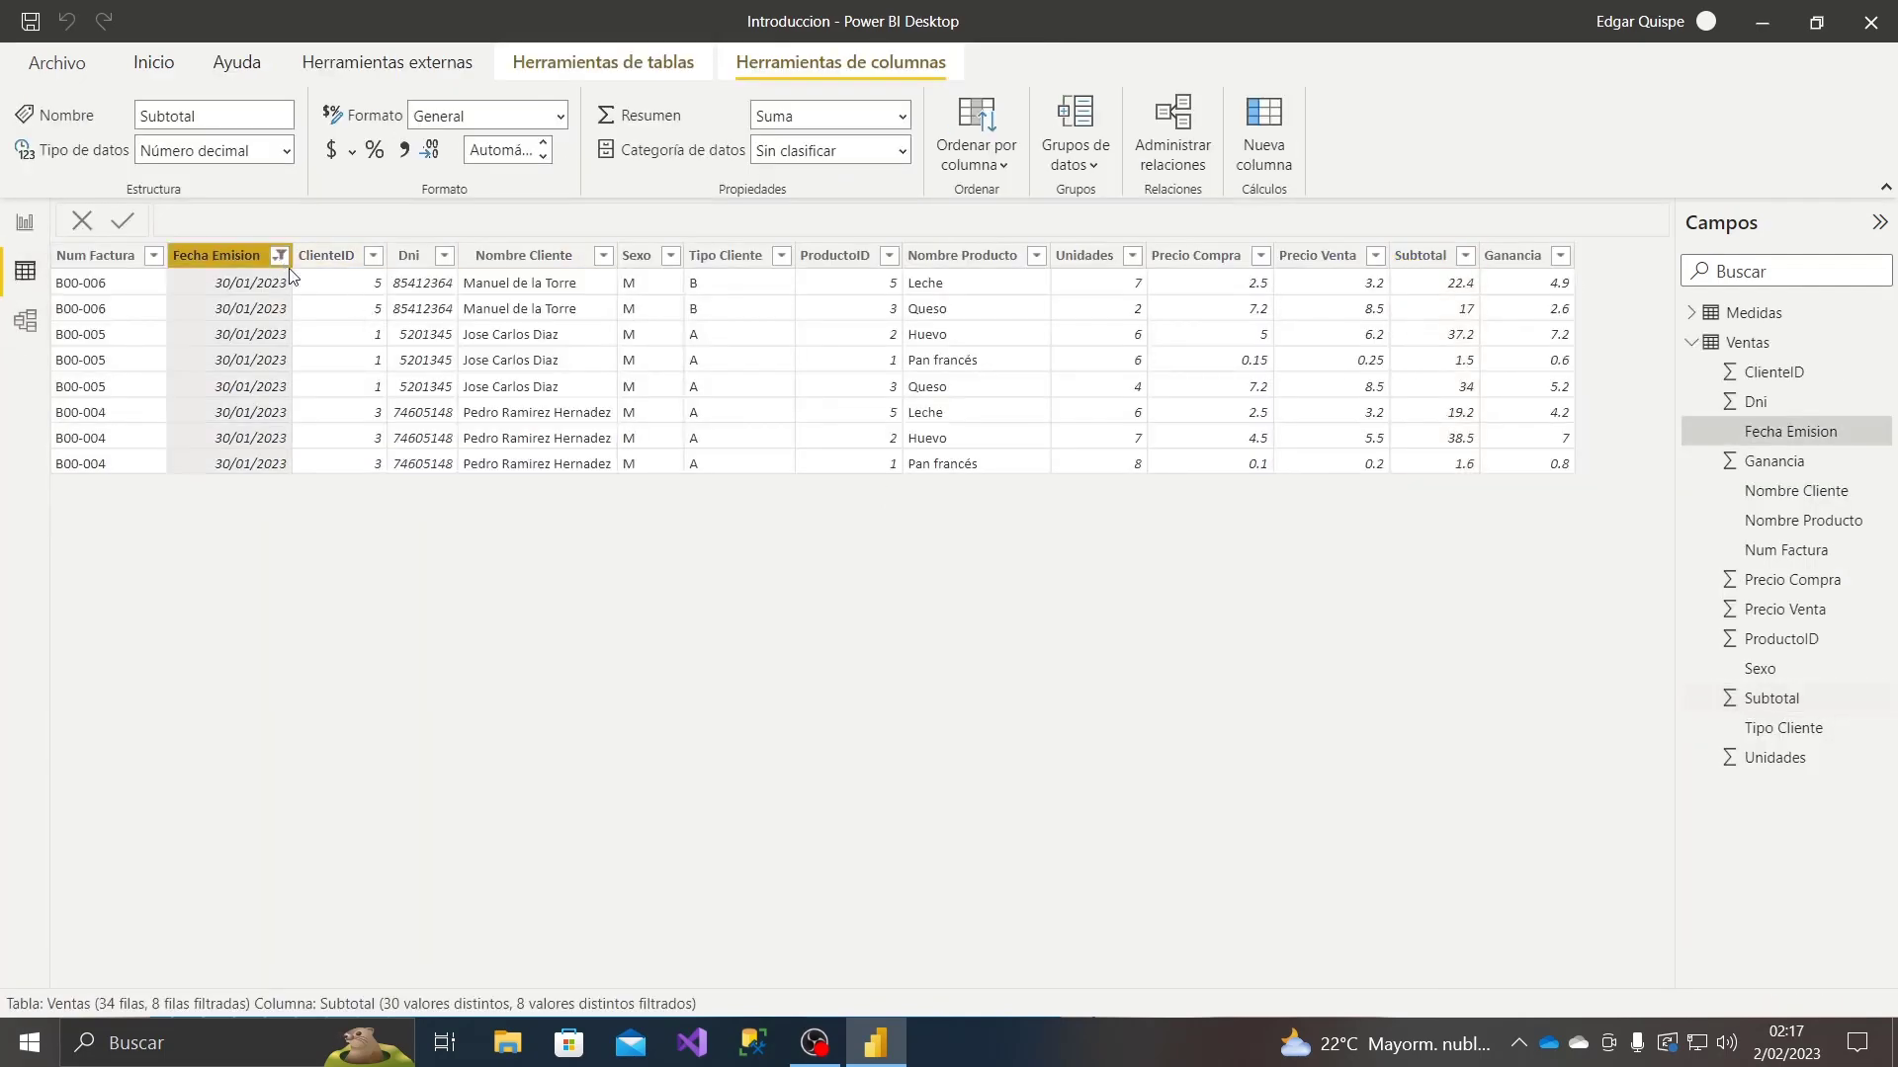
{"action": "left_click", "coordinate": [280, 256]}
{"action": "left_click", "coordinate": [387, 401]}
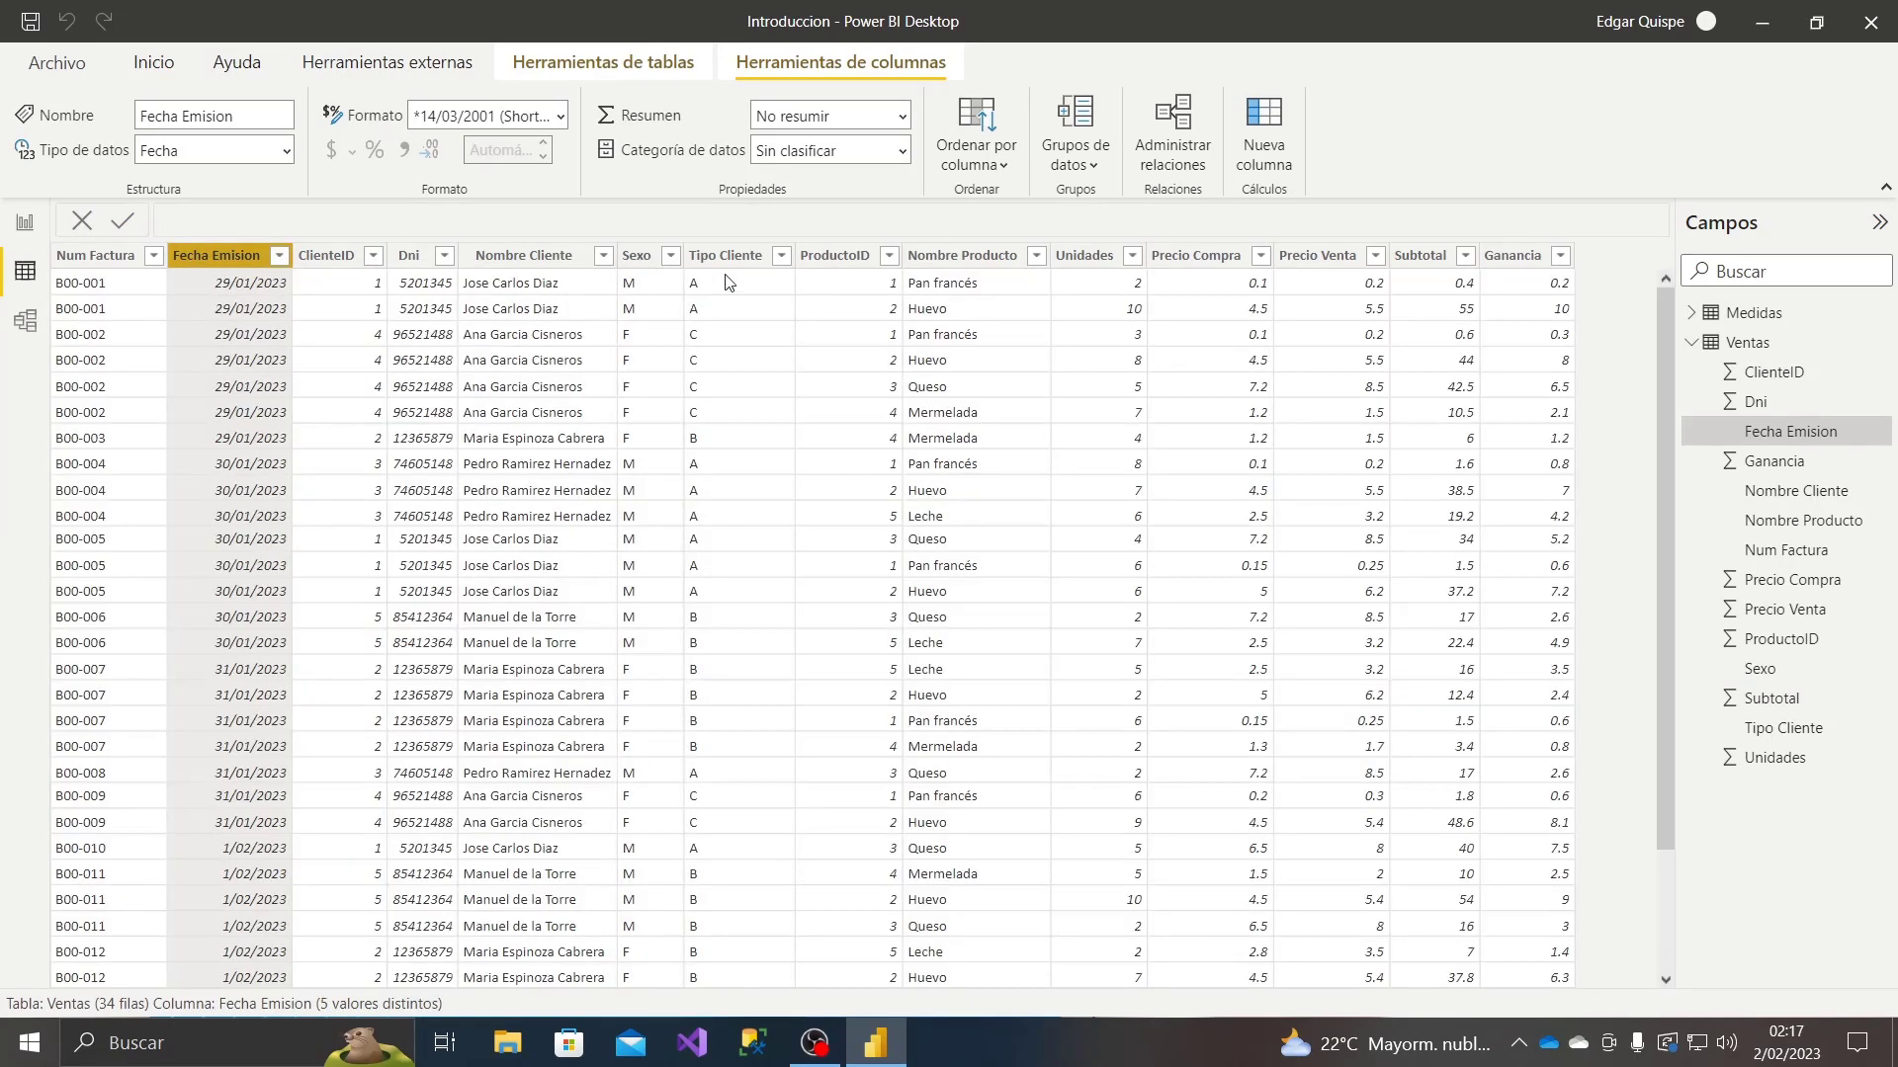
- Filter the Nombre Producto column of the Ventas data to only Leche
{"action": "left_click", "coordinate": [1035, 256]}
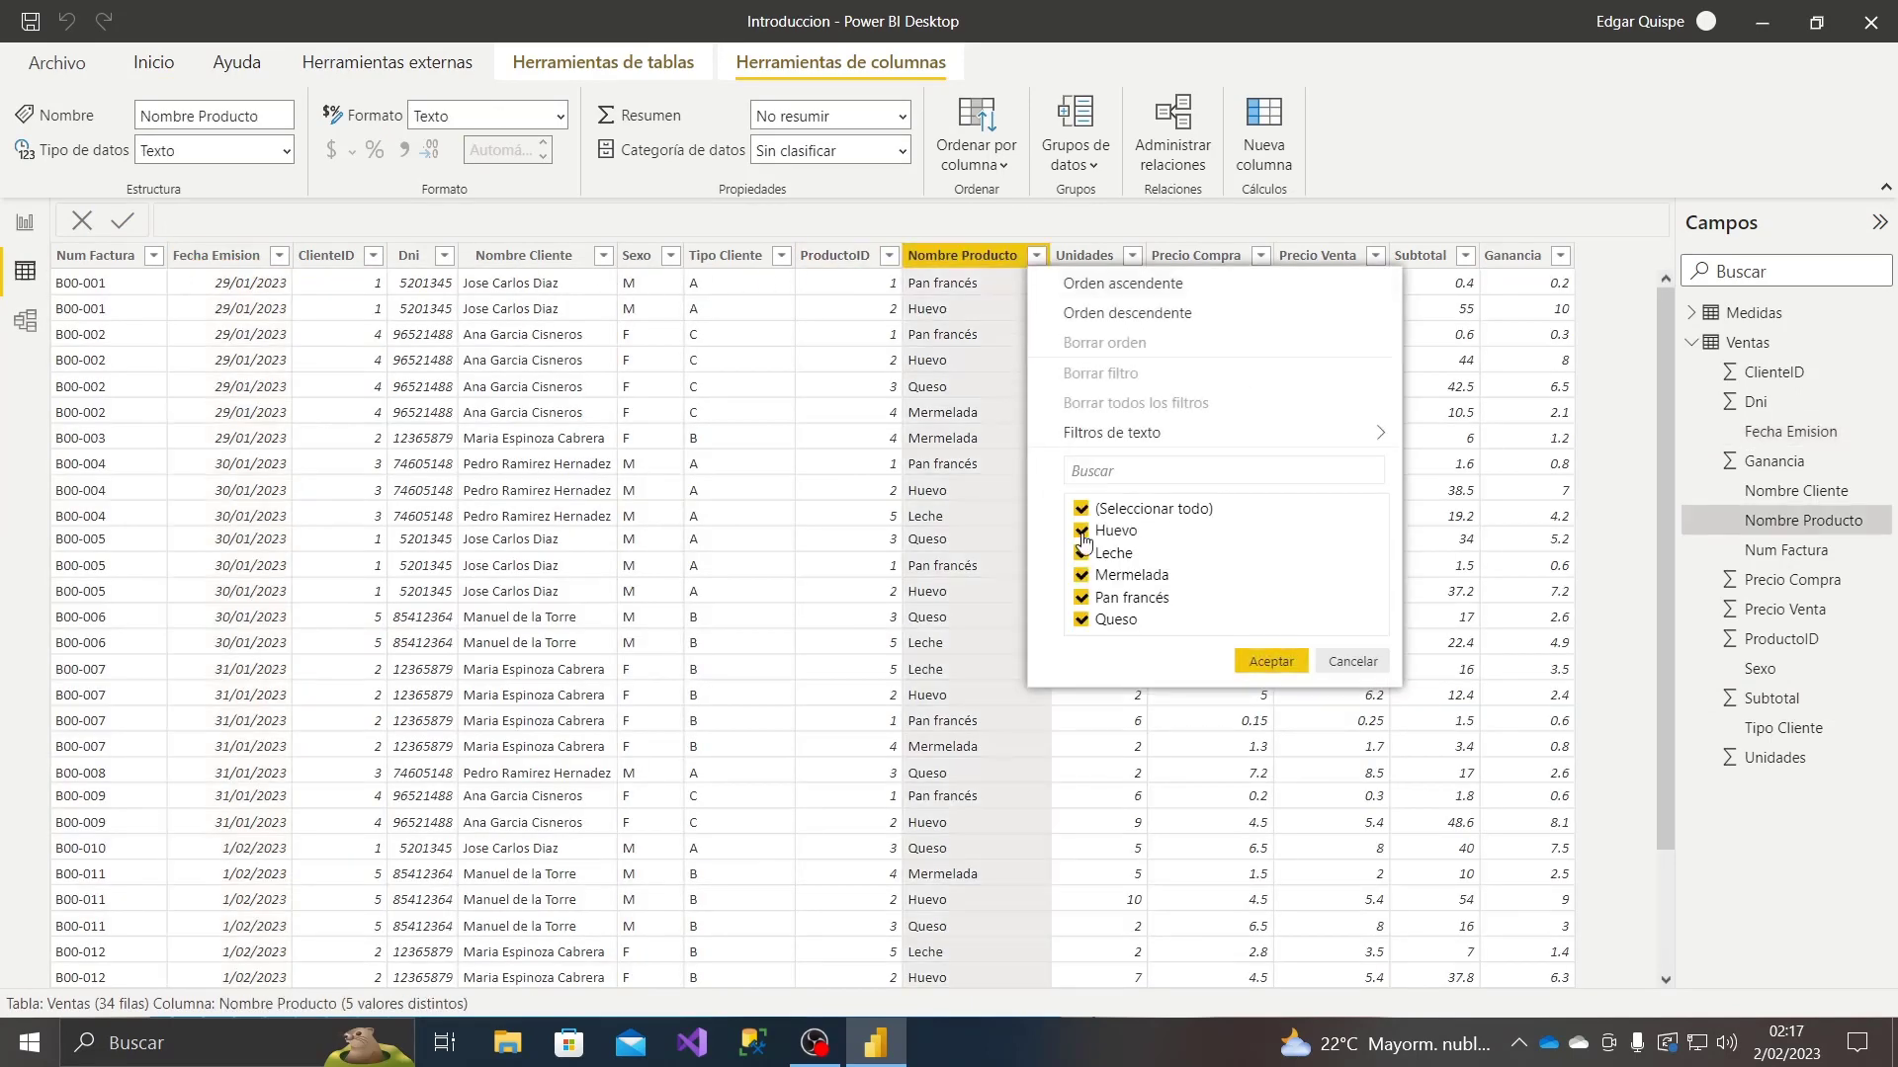
{"action": "left_click", "coordinate": [1081, 508]}
{"action": "left_click", "coordinate": [1111, 556]}
{"action": "left_click", "coordinate": [1270, 662]}
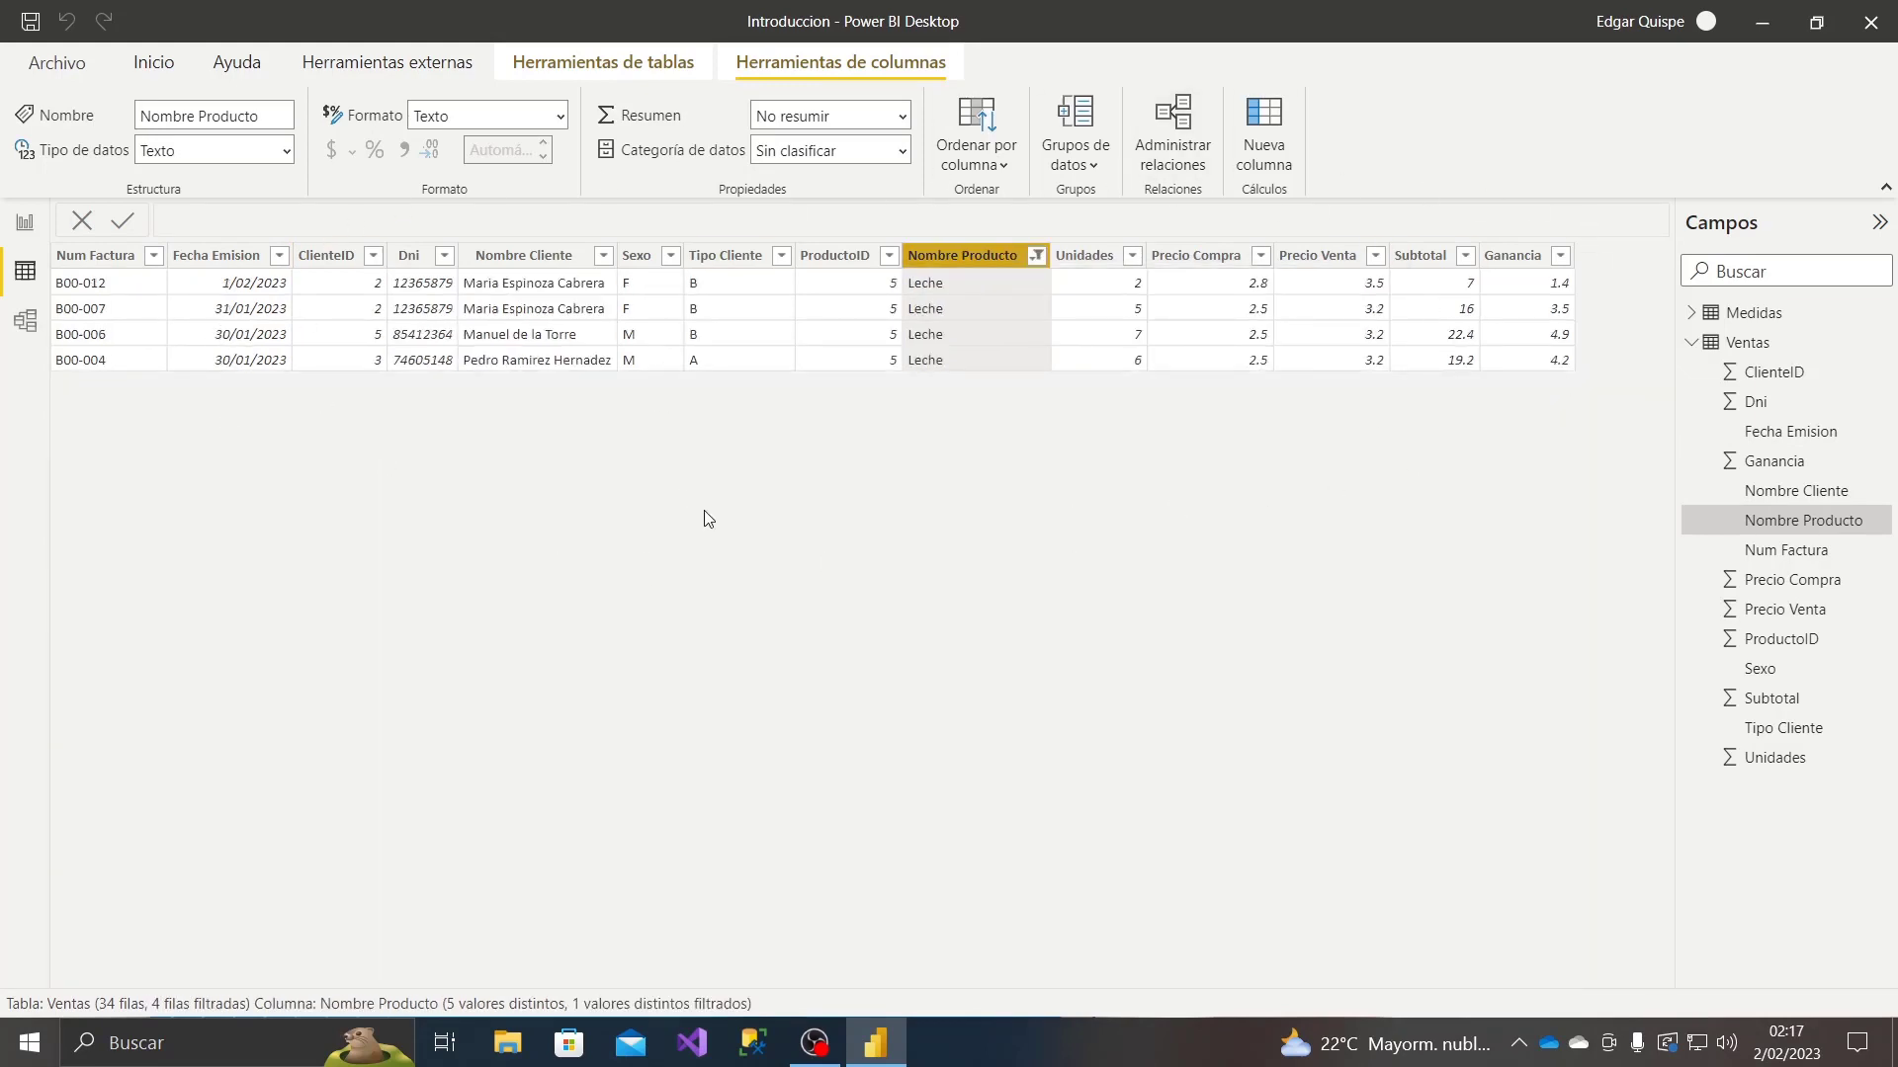
- Return to the report page and examine the SUM function, Ventas table and Subtotal column in the Total Ventas formula
{"action": "left_click", "coordinate": [25, 221]}
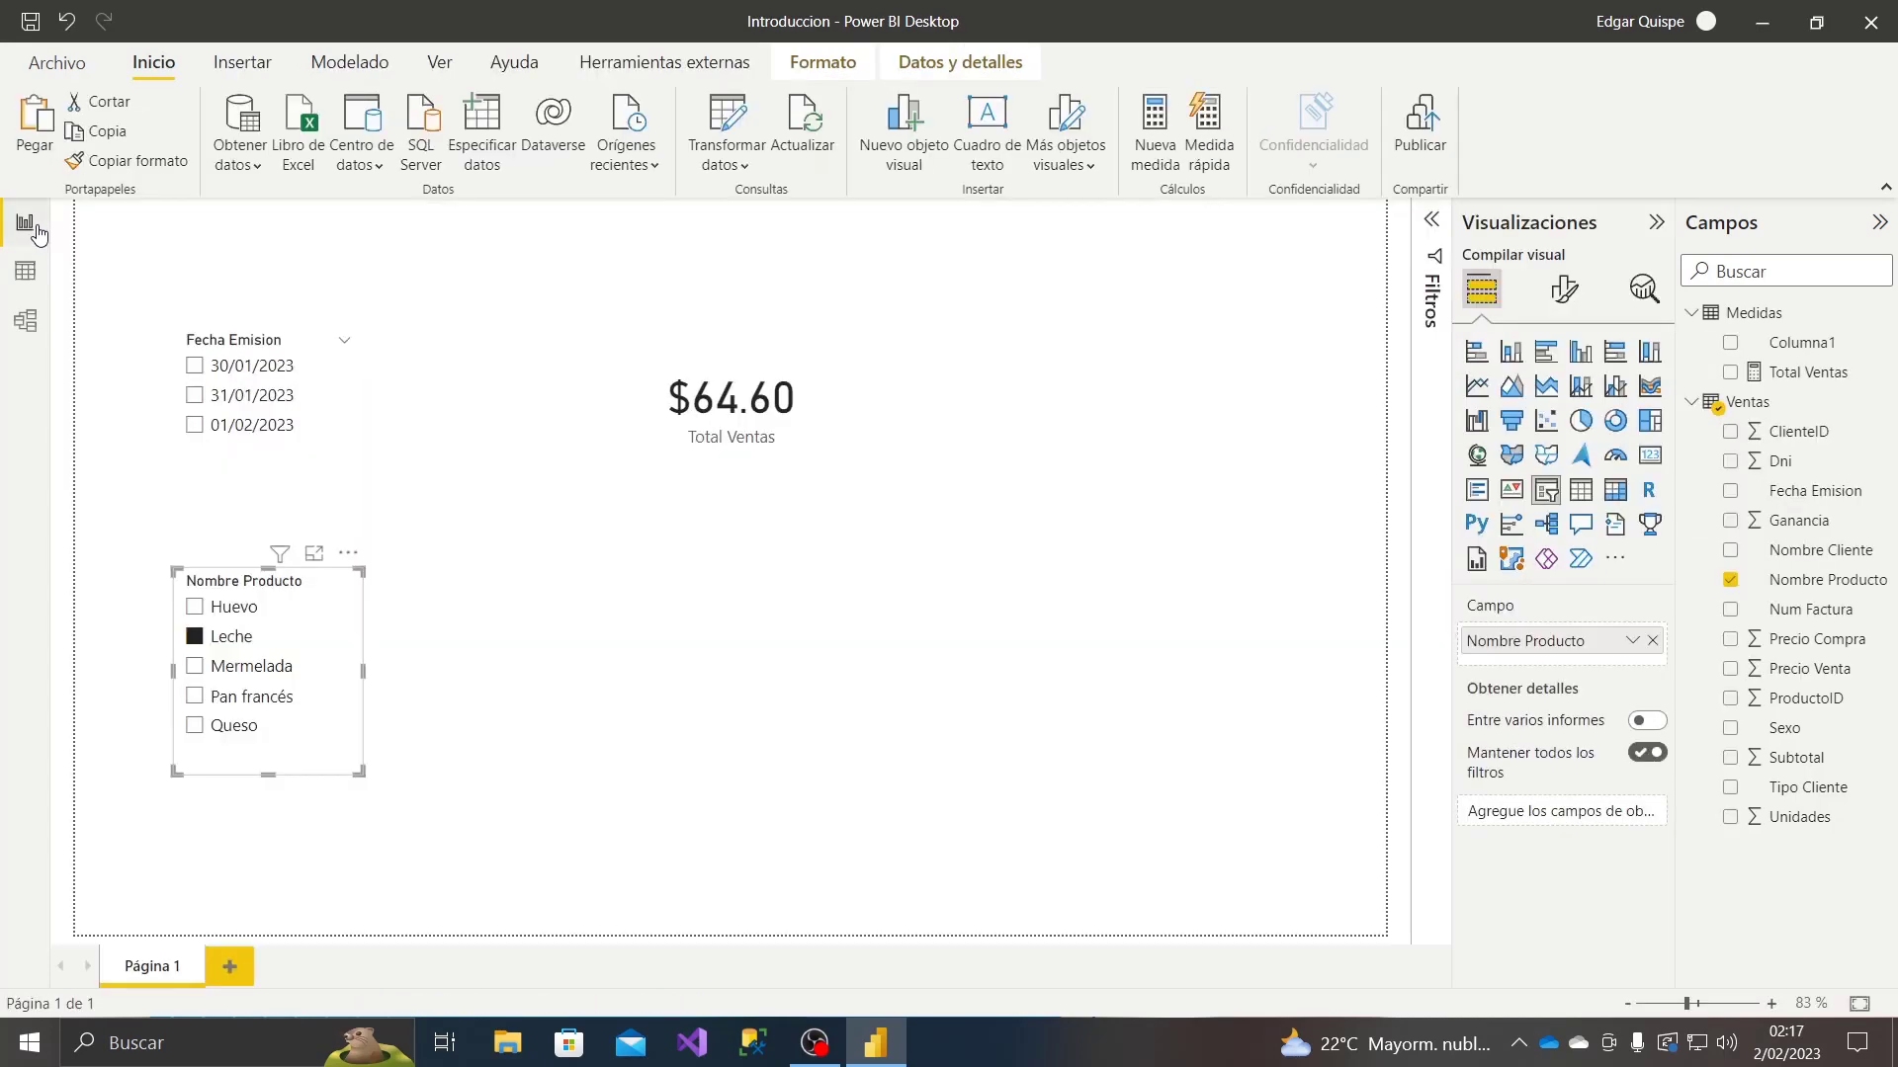
{"action": "left_click", "coordinate": [1808, 371]}
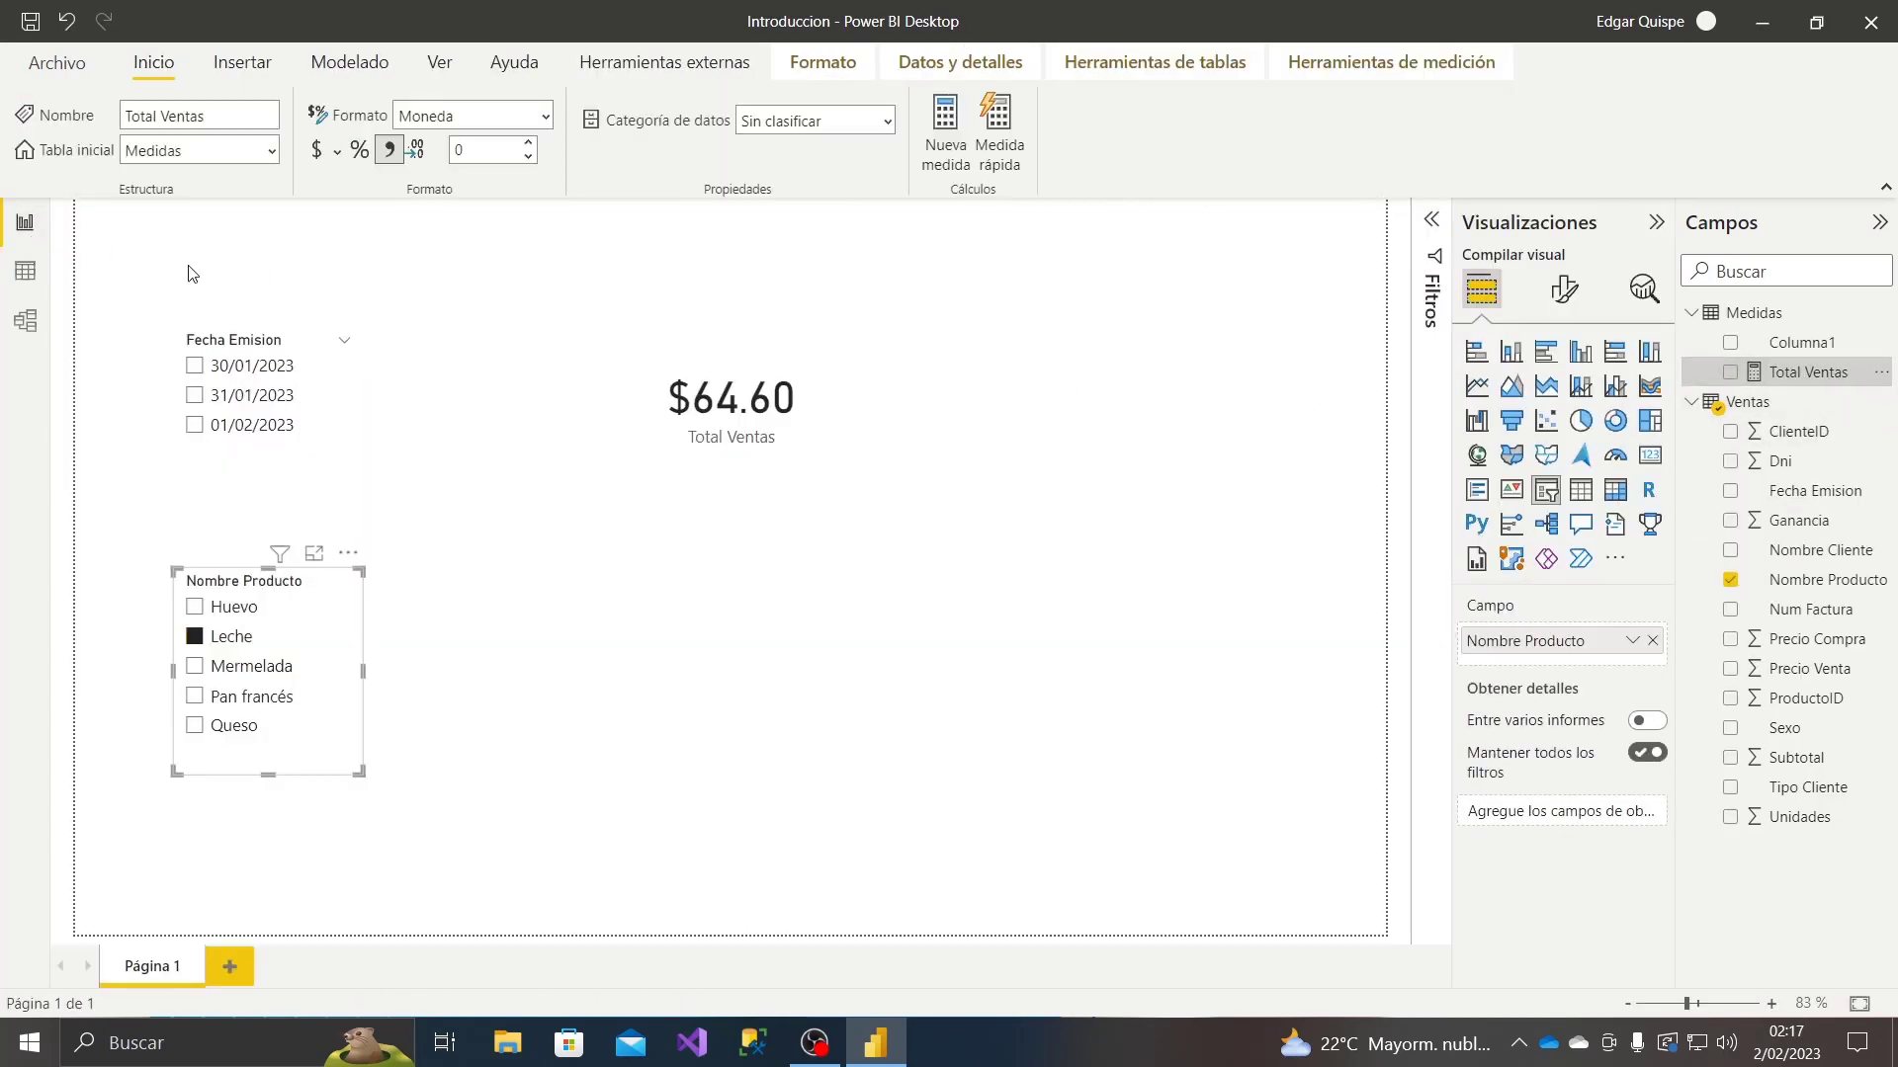
{"action": "left_click_drag", "start_coordinate": [350, 221], "coordinate": [385, 221]}
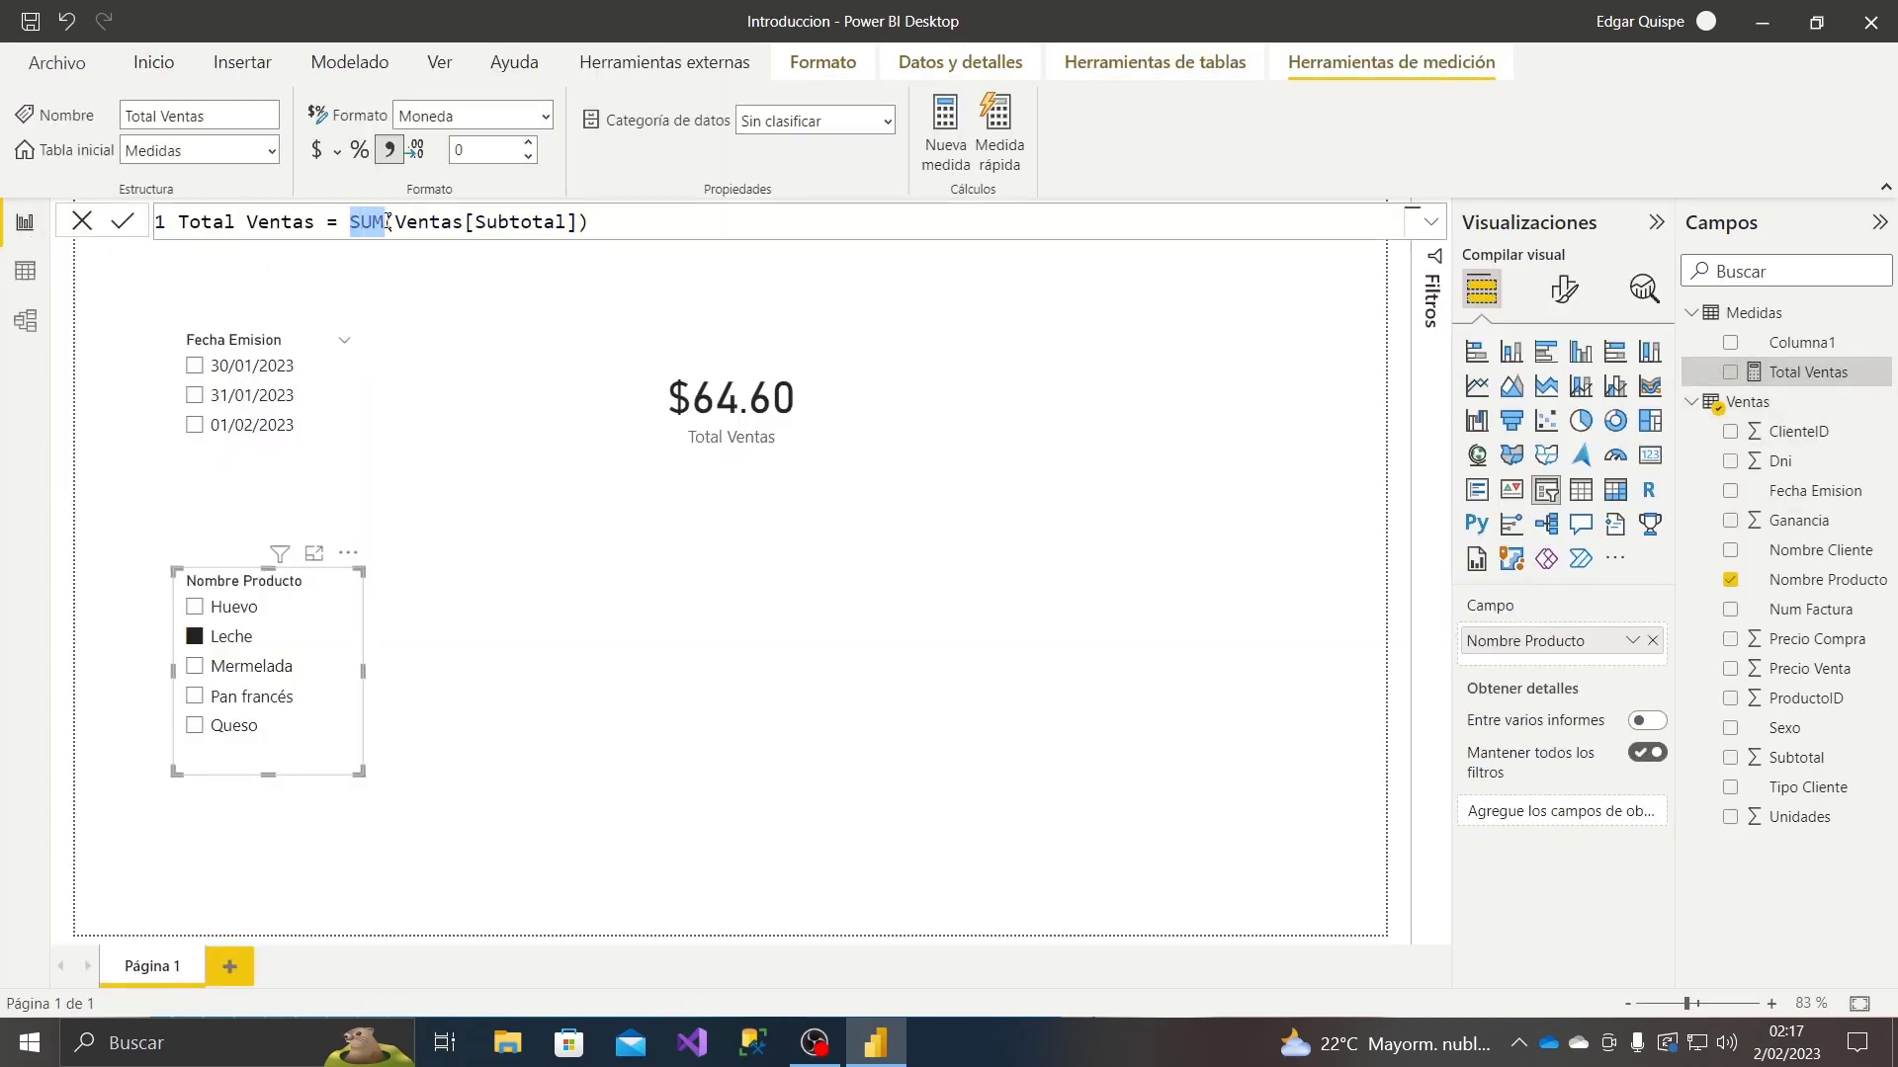
{"action": "double_click", "coordinate": [420, 224]}
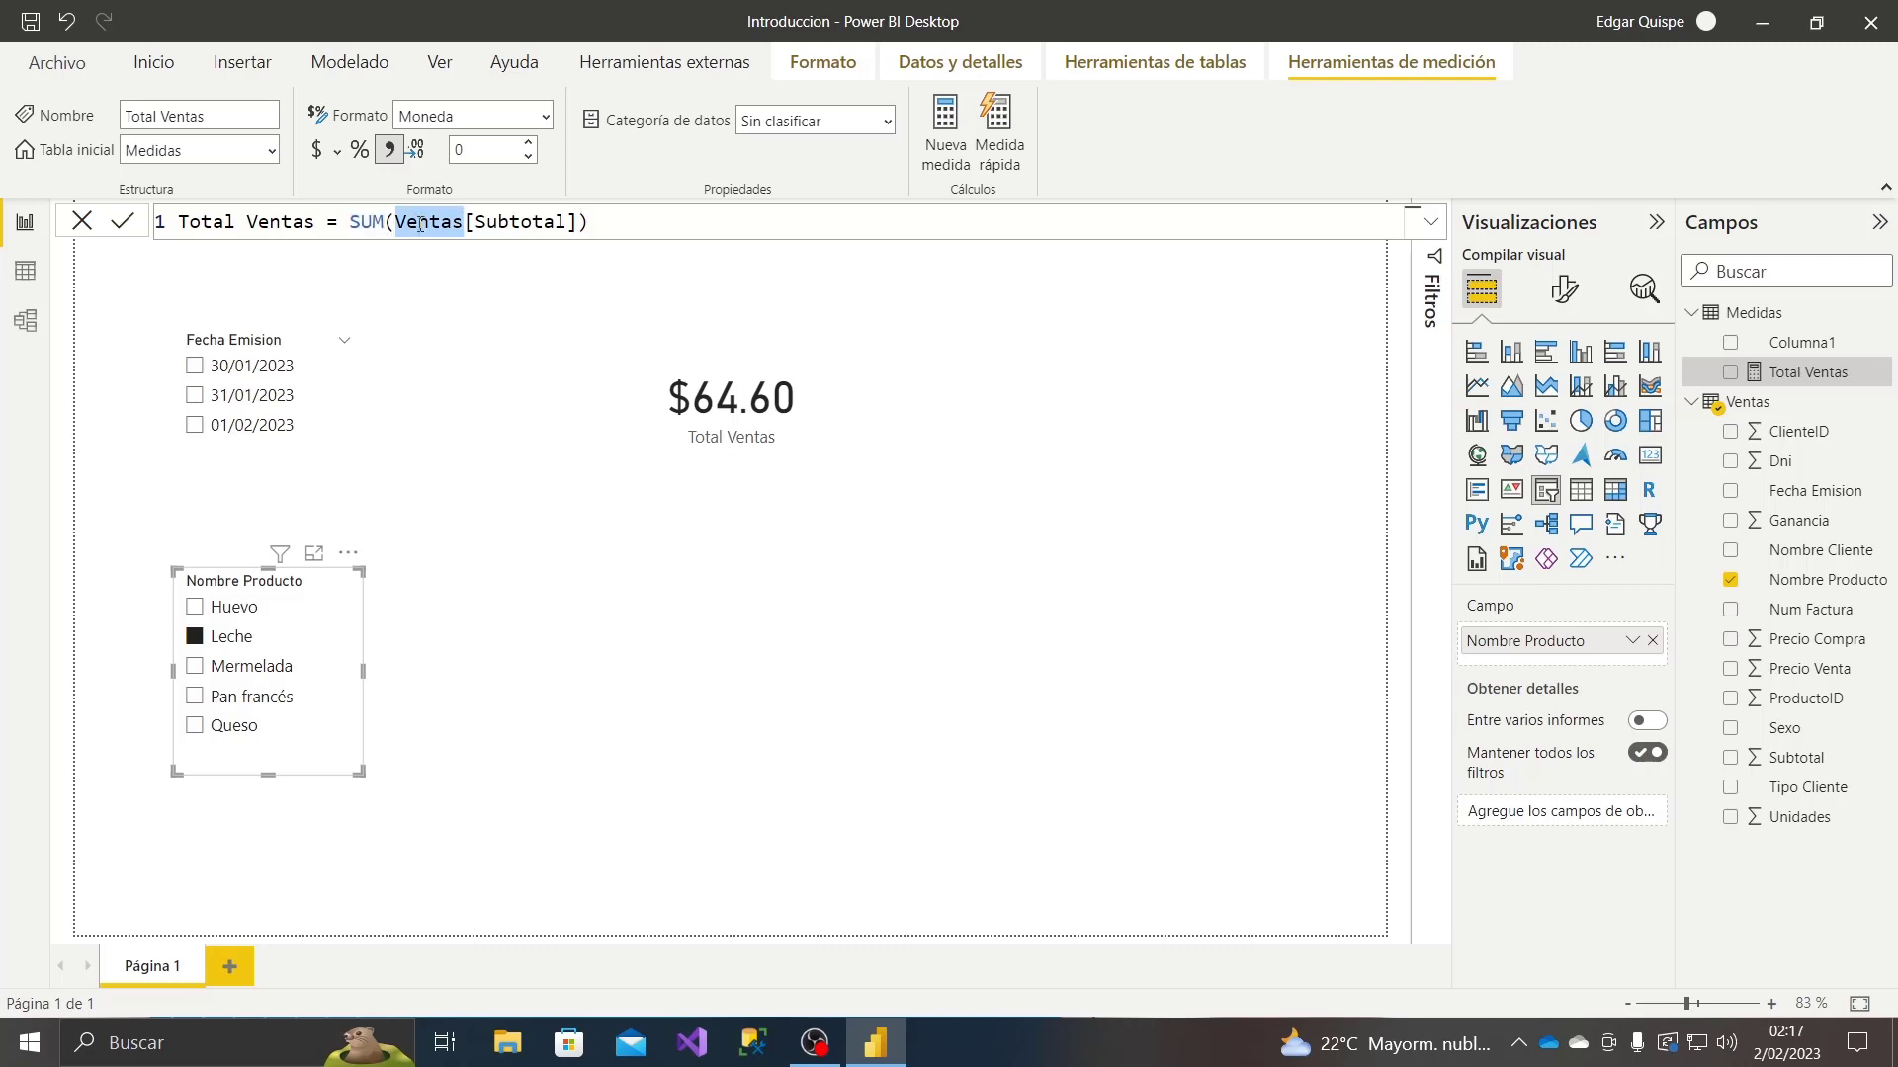
{"action": "left_click_drag", "start_coordinate": [476, 221], "coordinate": [570, 222]}
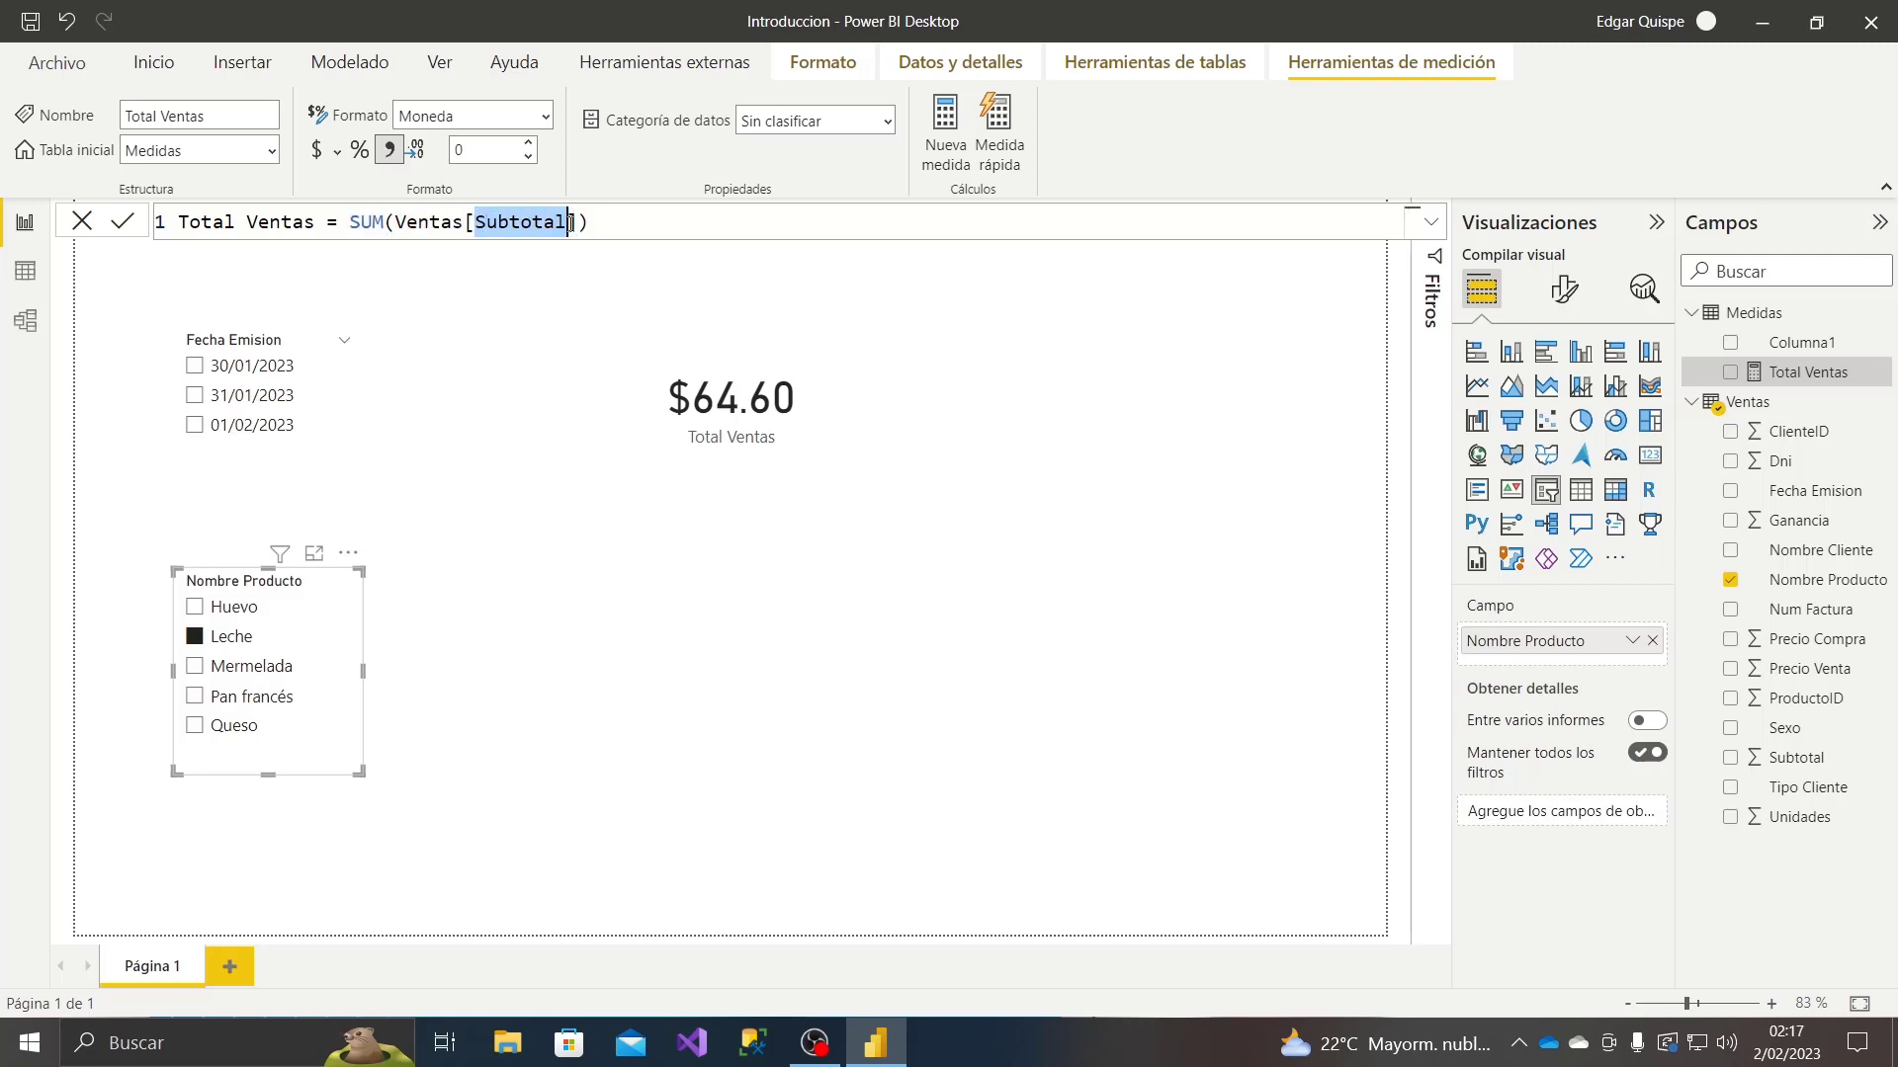
- Examine the Subtotal column of the Ventas data filtered to Leche and return to the report page
{"action": "left_click", "coordinate": [25, 271]}
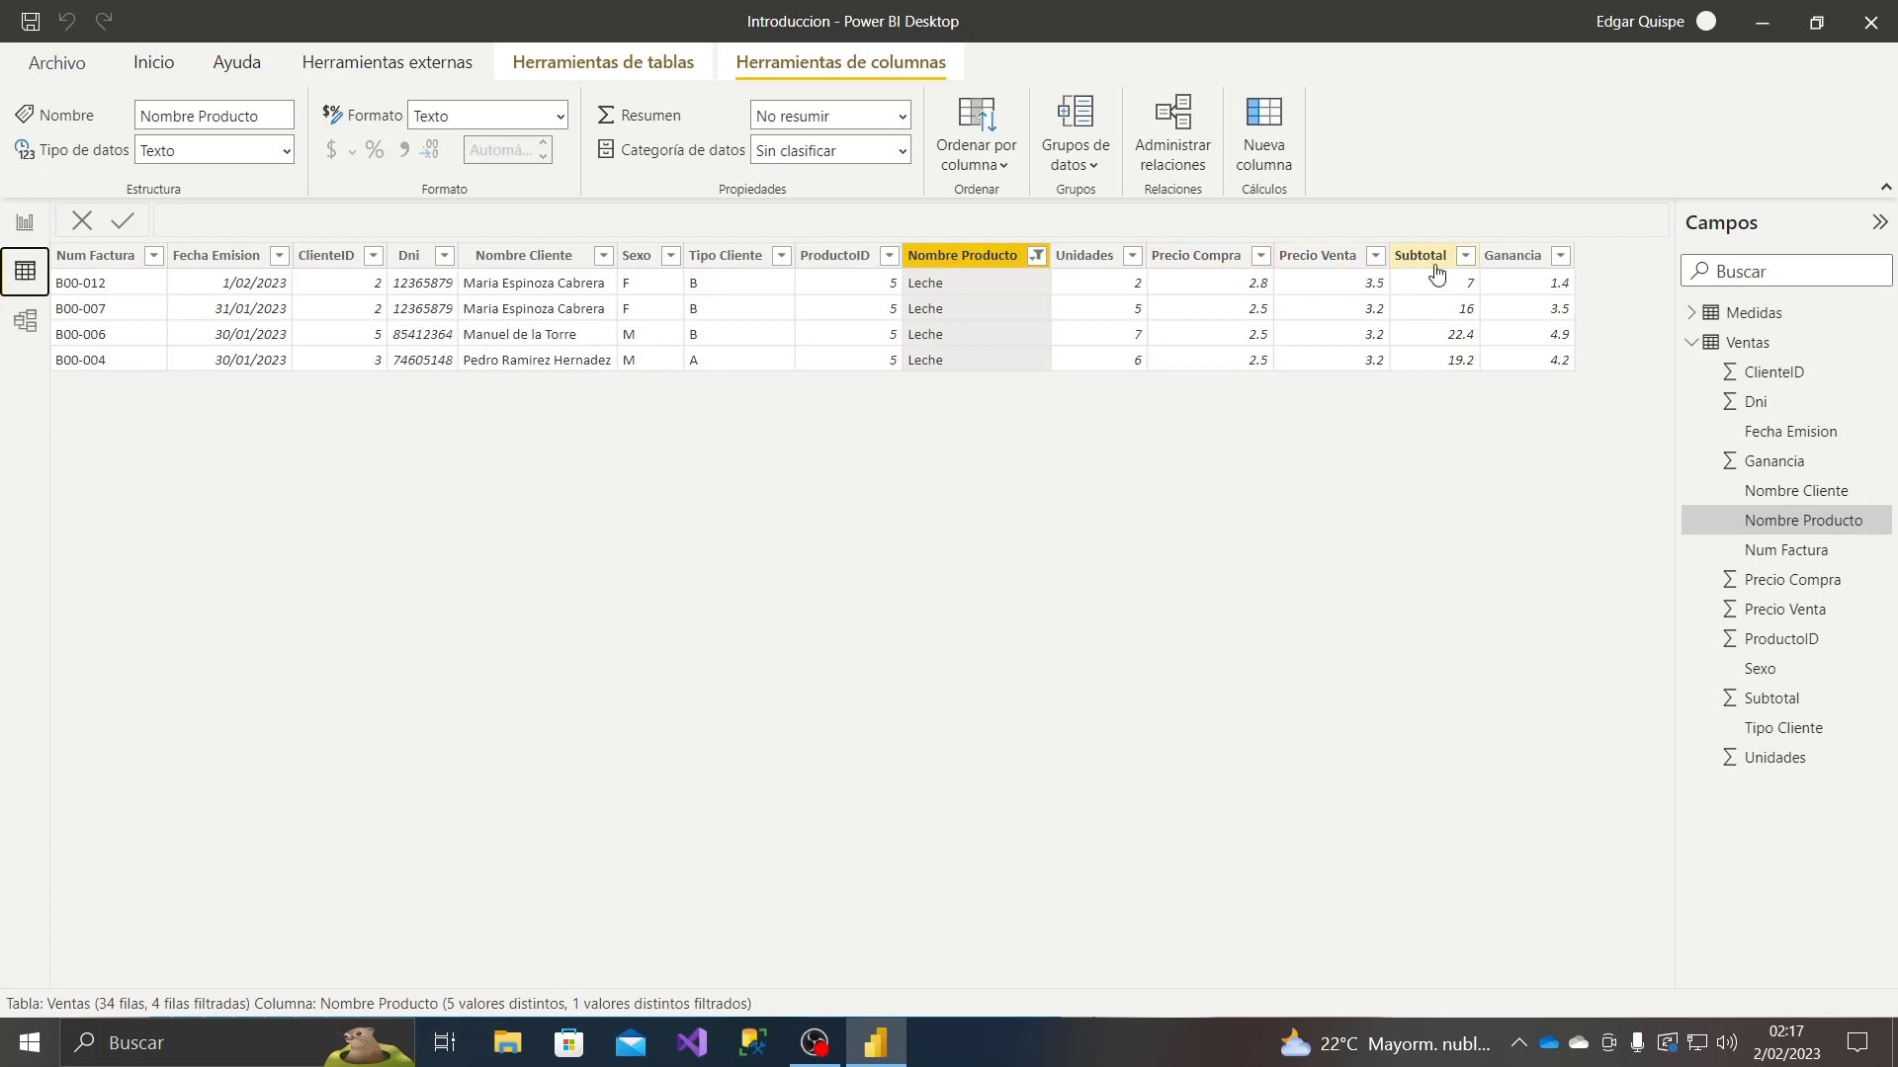
{"action": "left_click", "coordinate": [1455, 368]}
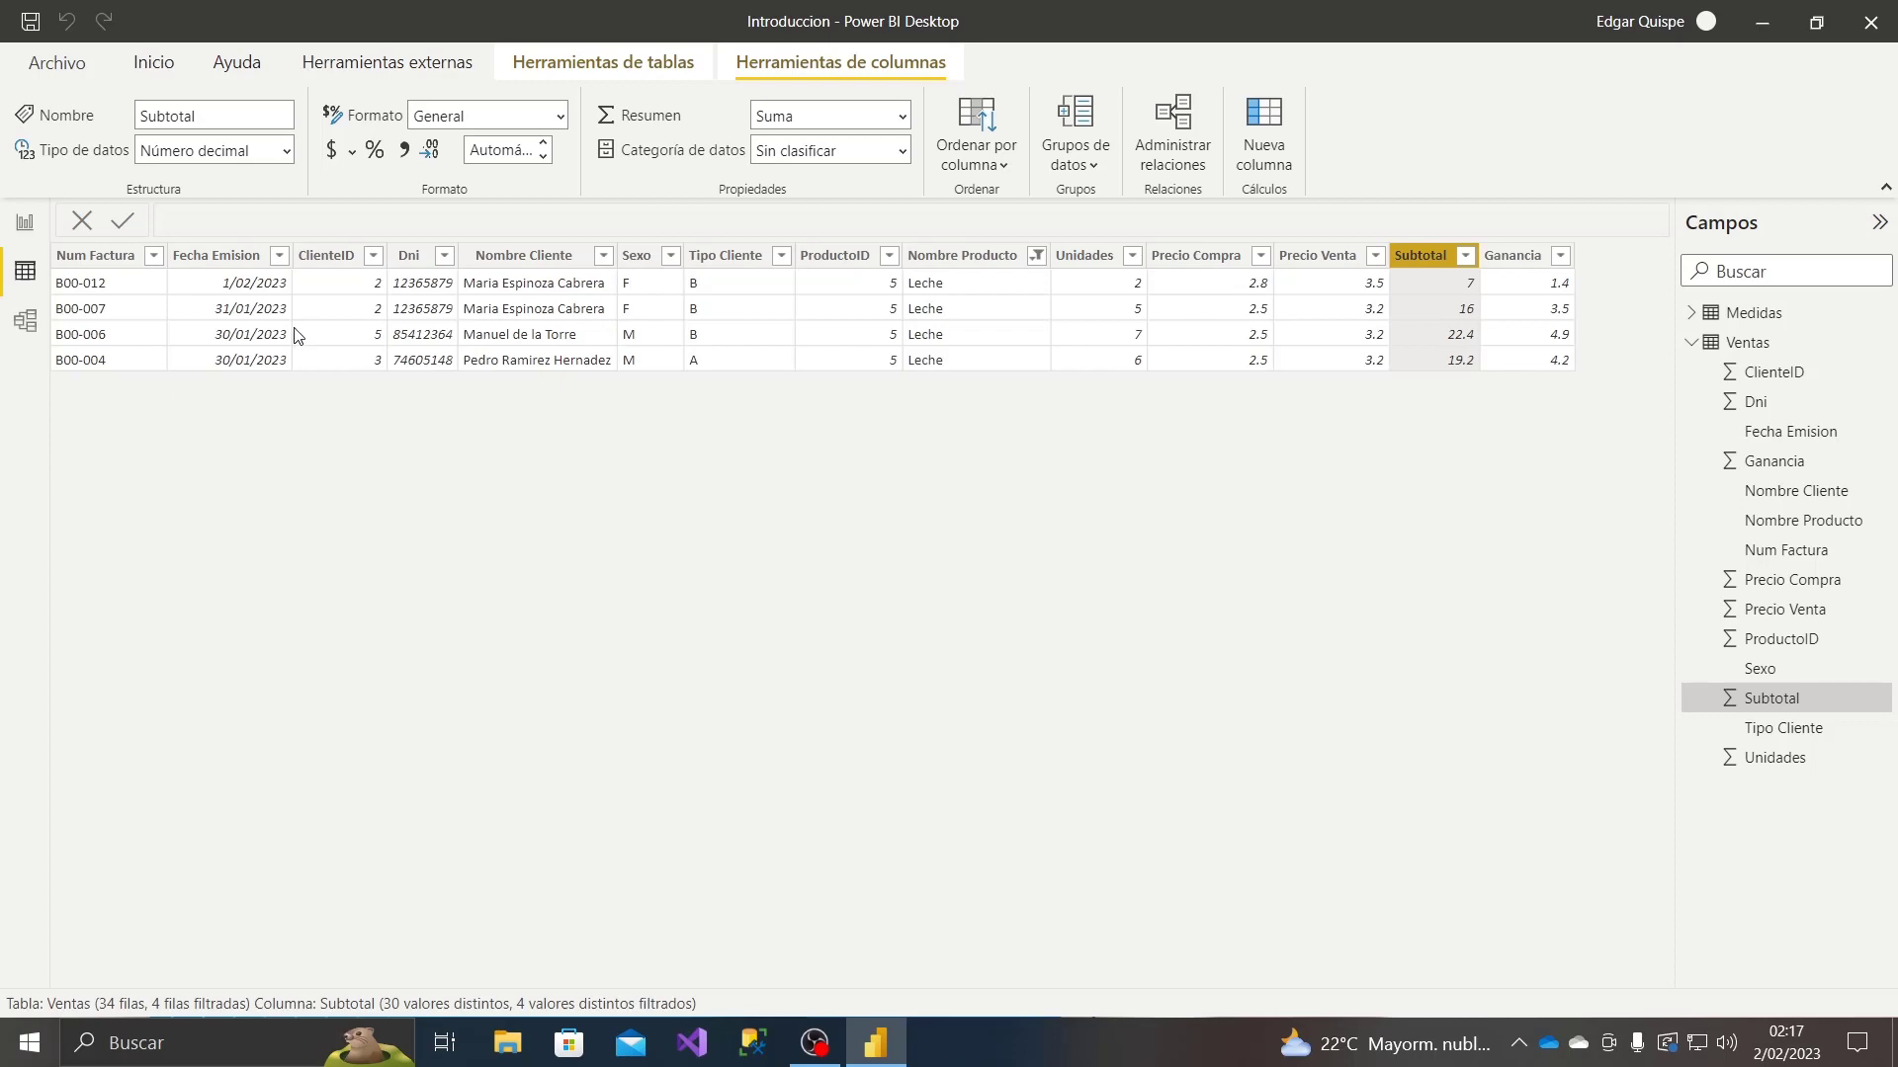
{"action": "left_click", "coordinate": [25, 221]}
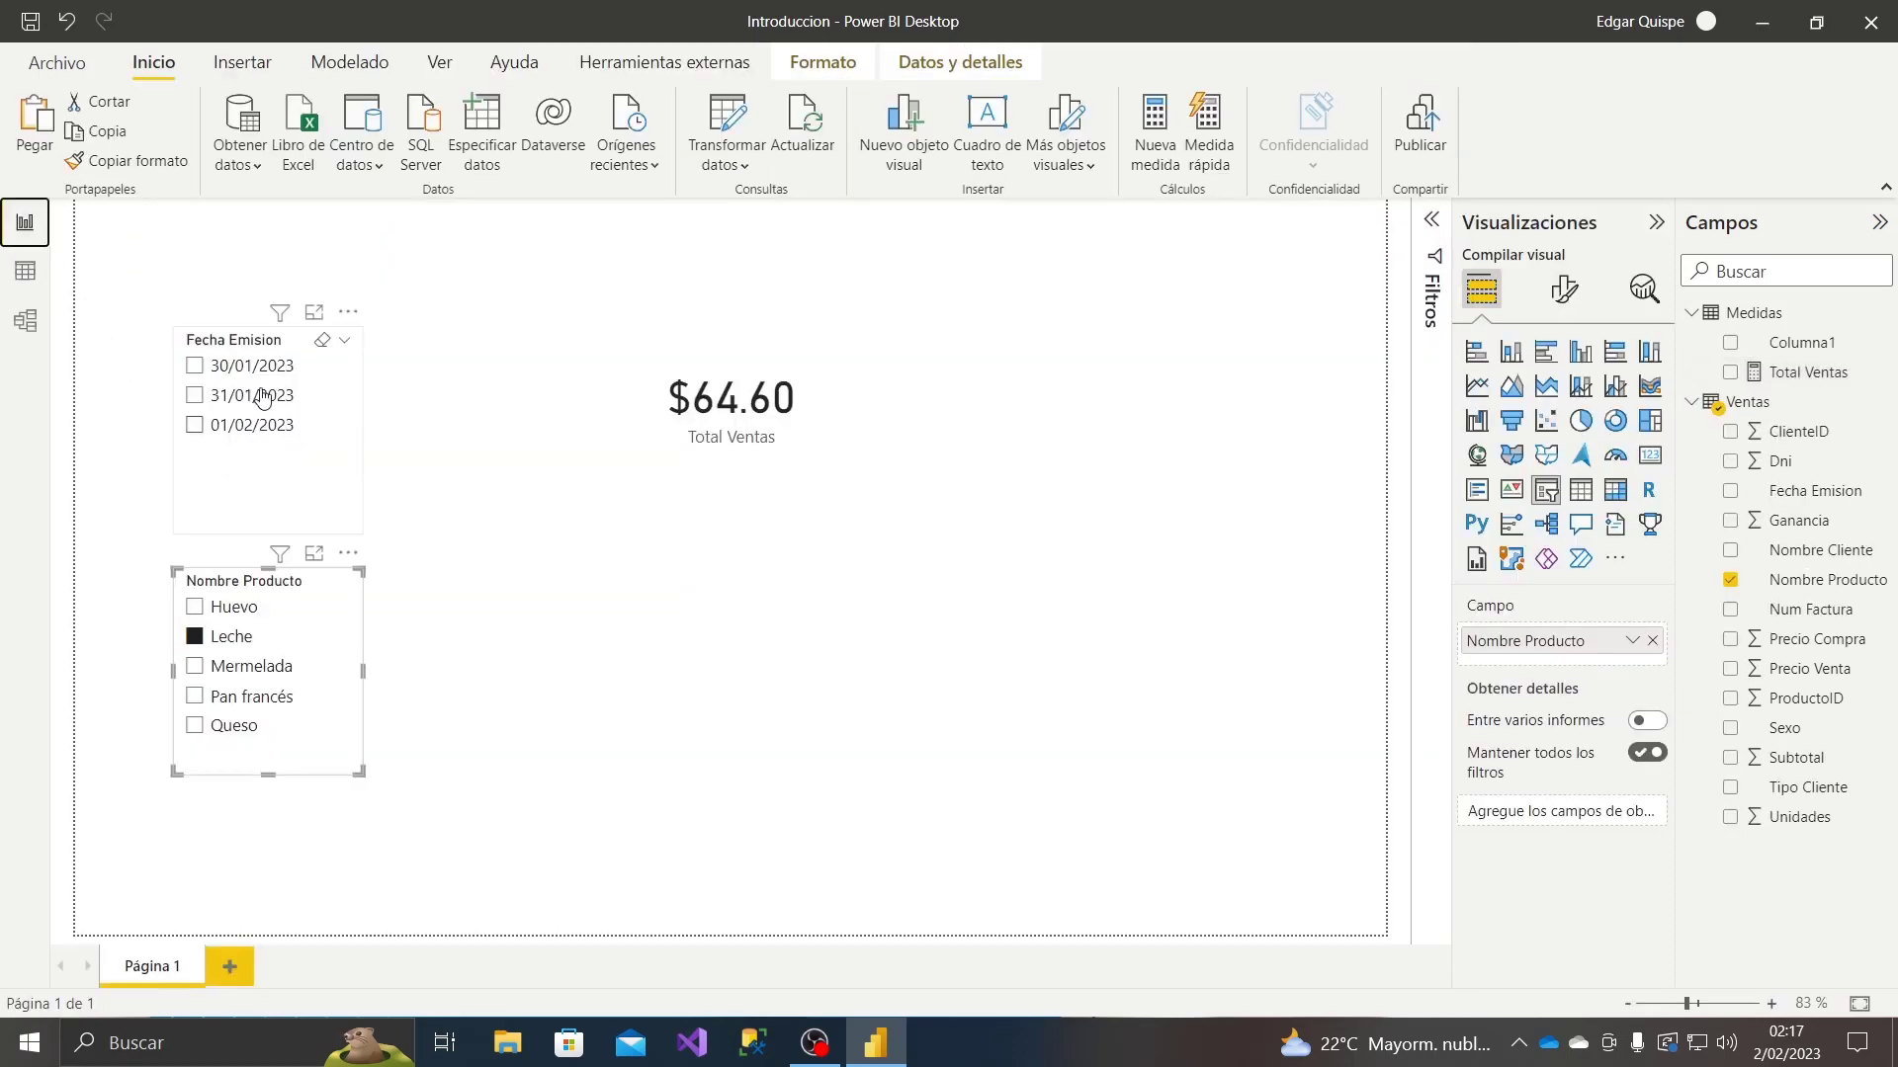
- Add a 30/01/2023 selection in the Fecha Emision slicer alongside the Leche filter, and review both slicers
{"action": "left_click", "coordinate": [194, 367]}
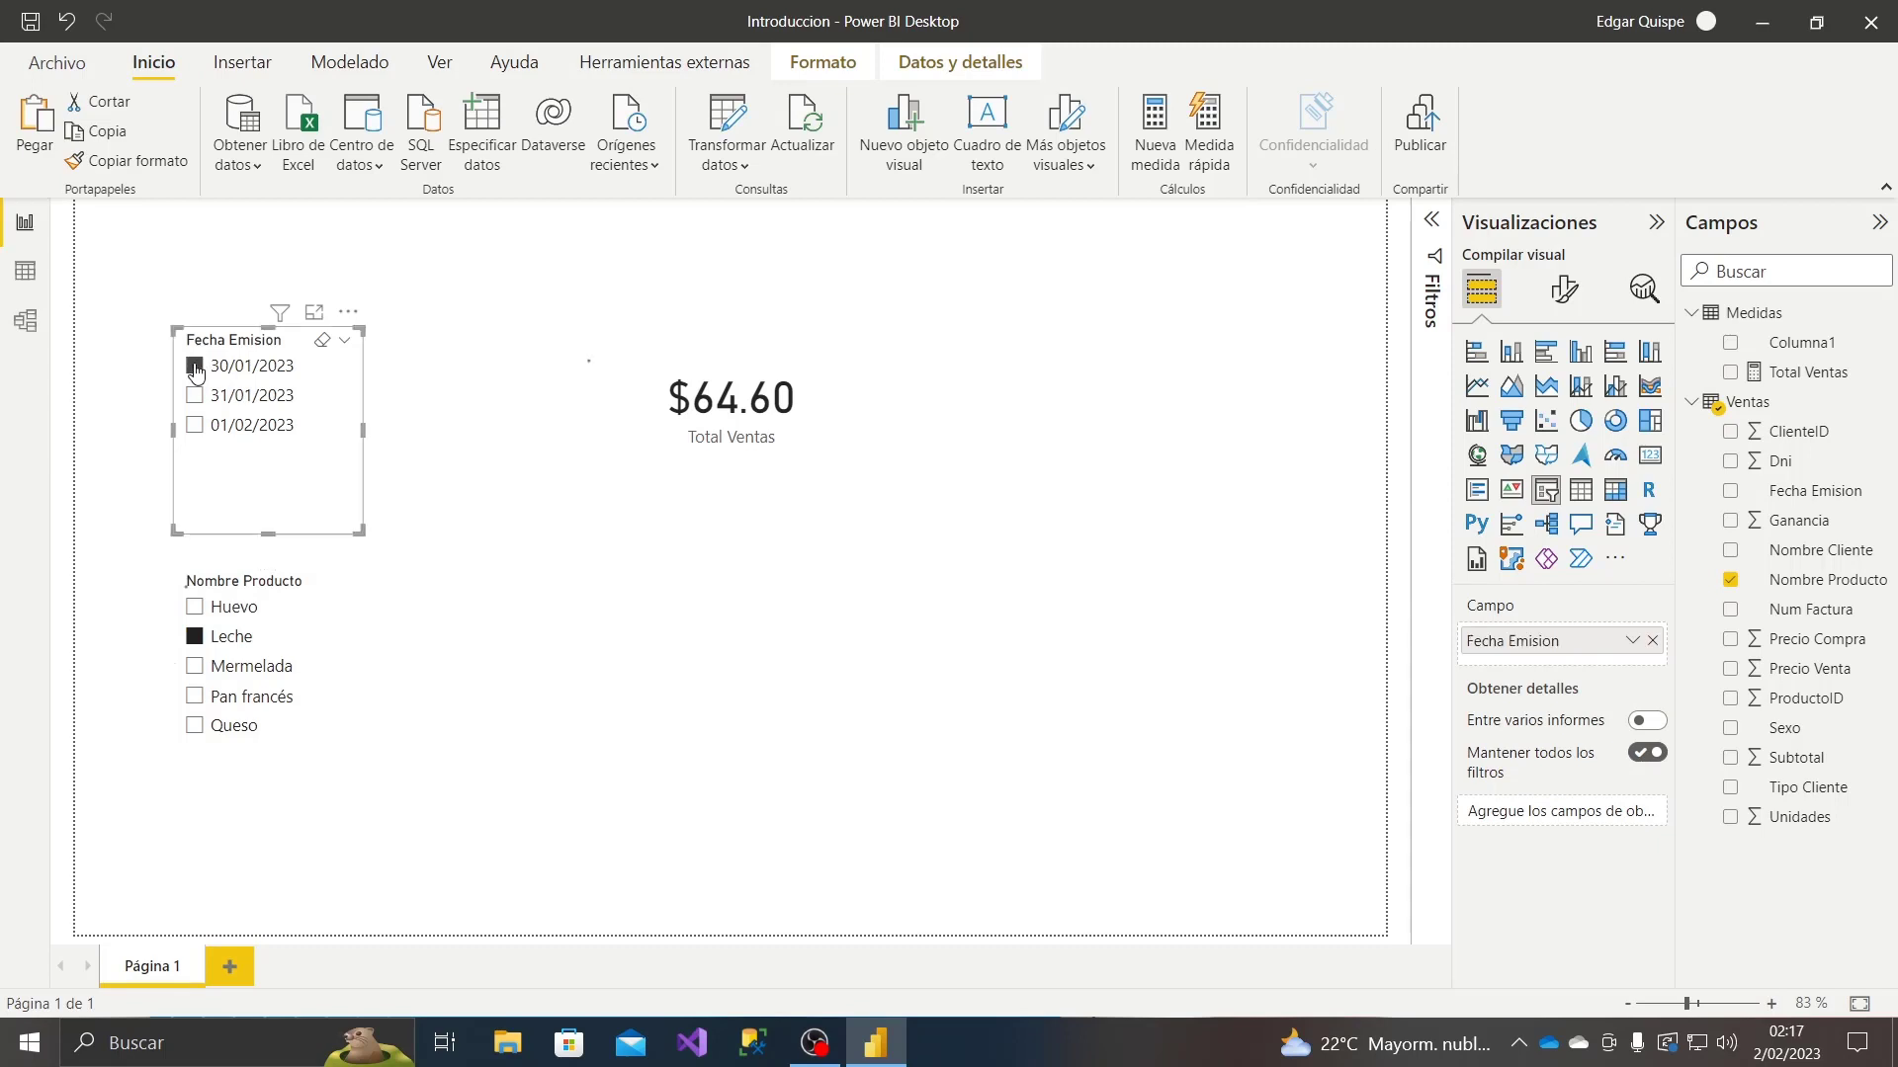
{"action": "left_click", "coordinate": [228, 584]}
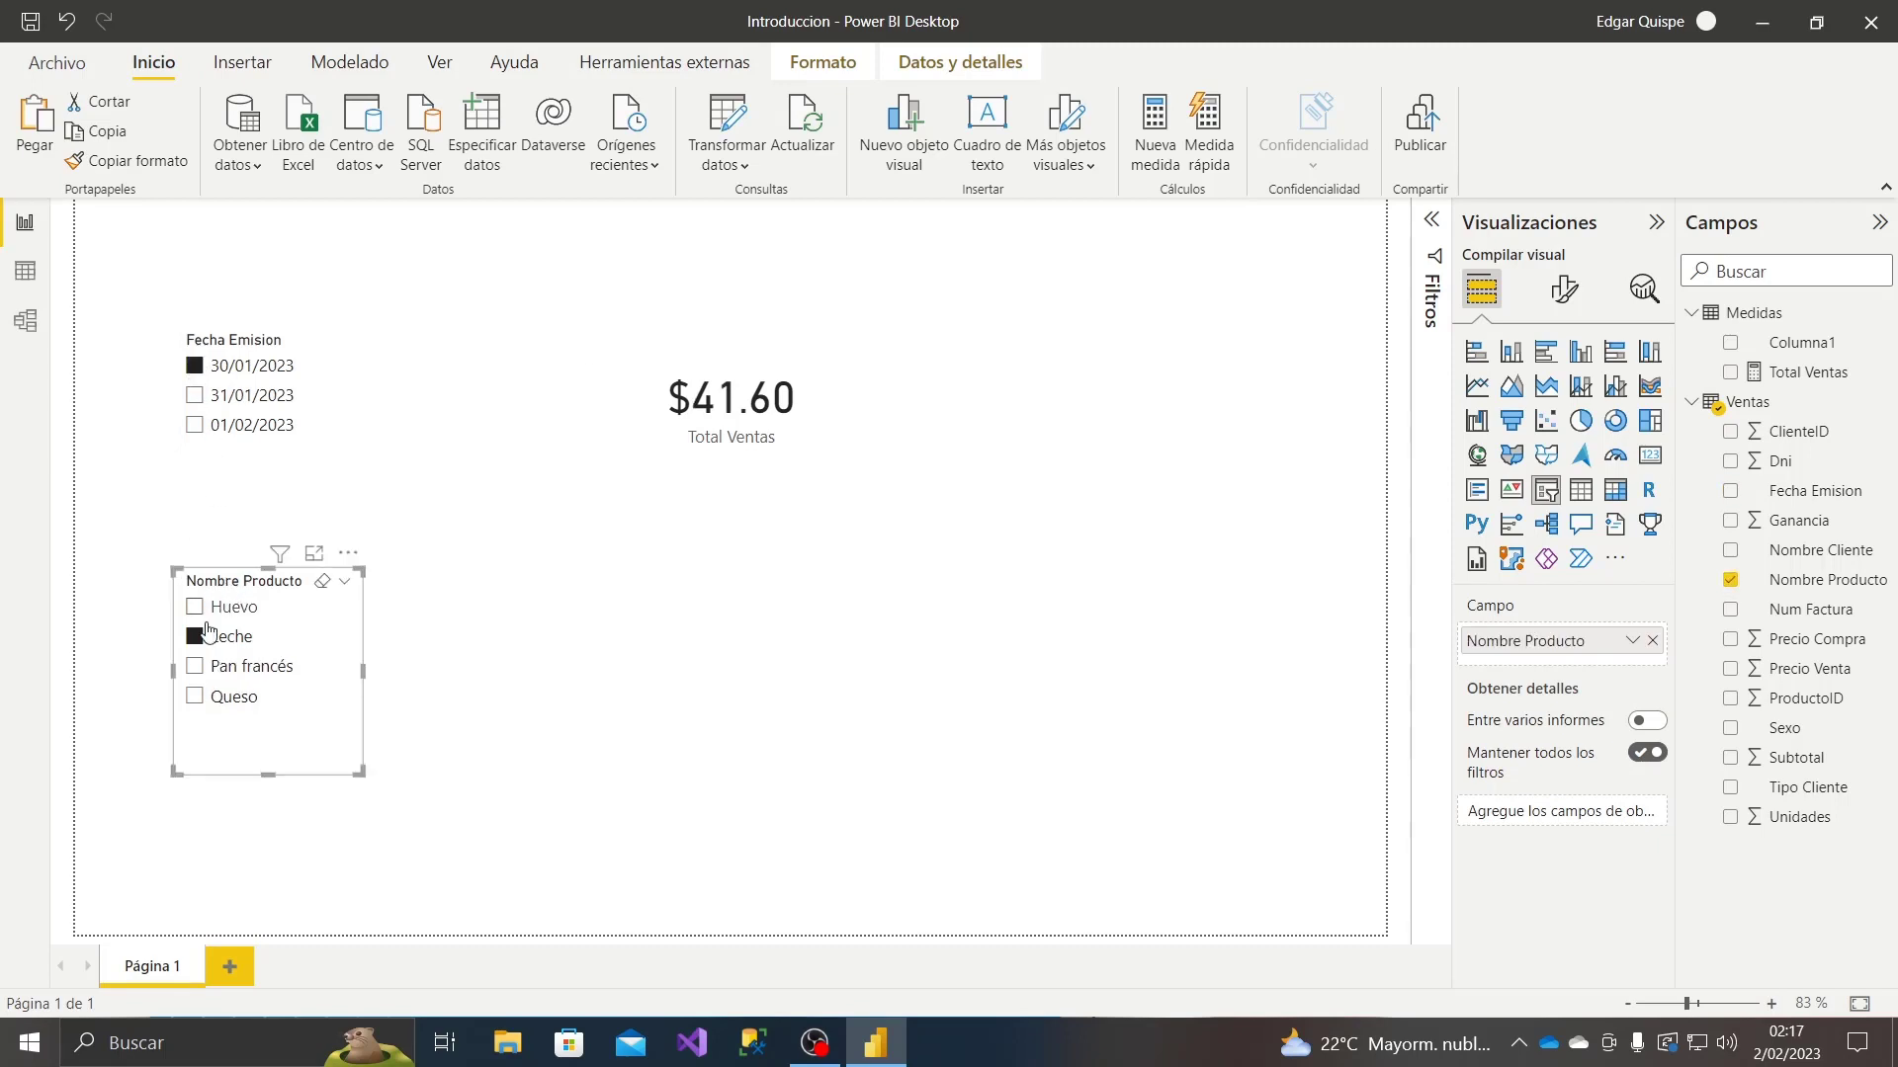
{"action": "left_click", "coordinate": [248, 345]}
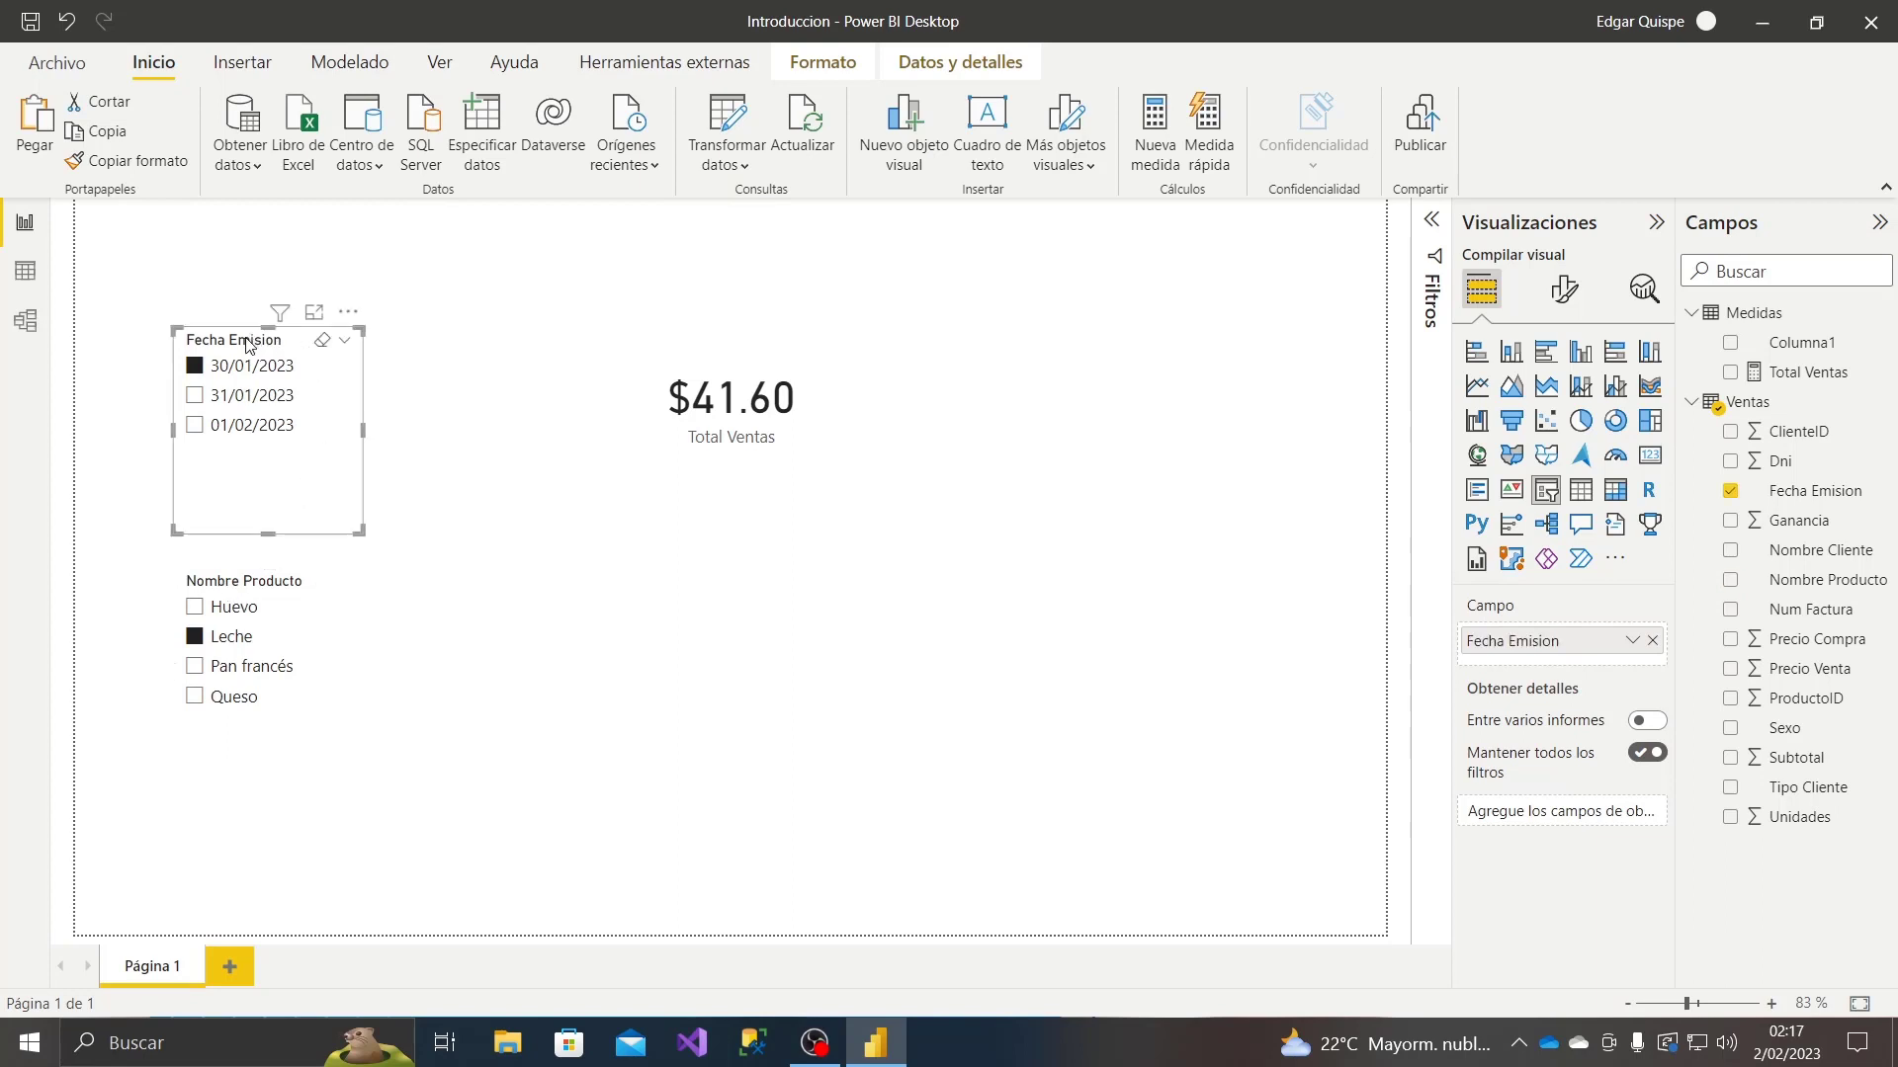
{"action": "left_click", "coordinate": [24, 222]}
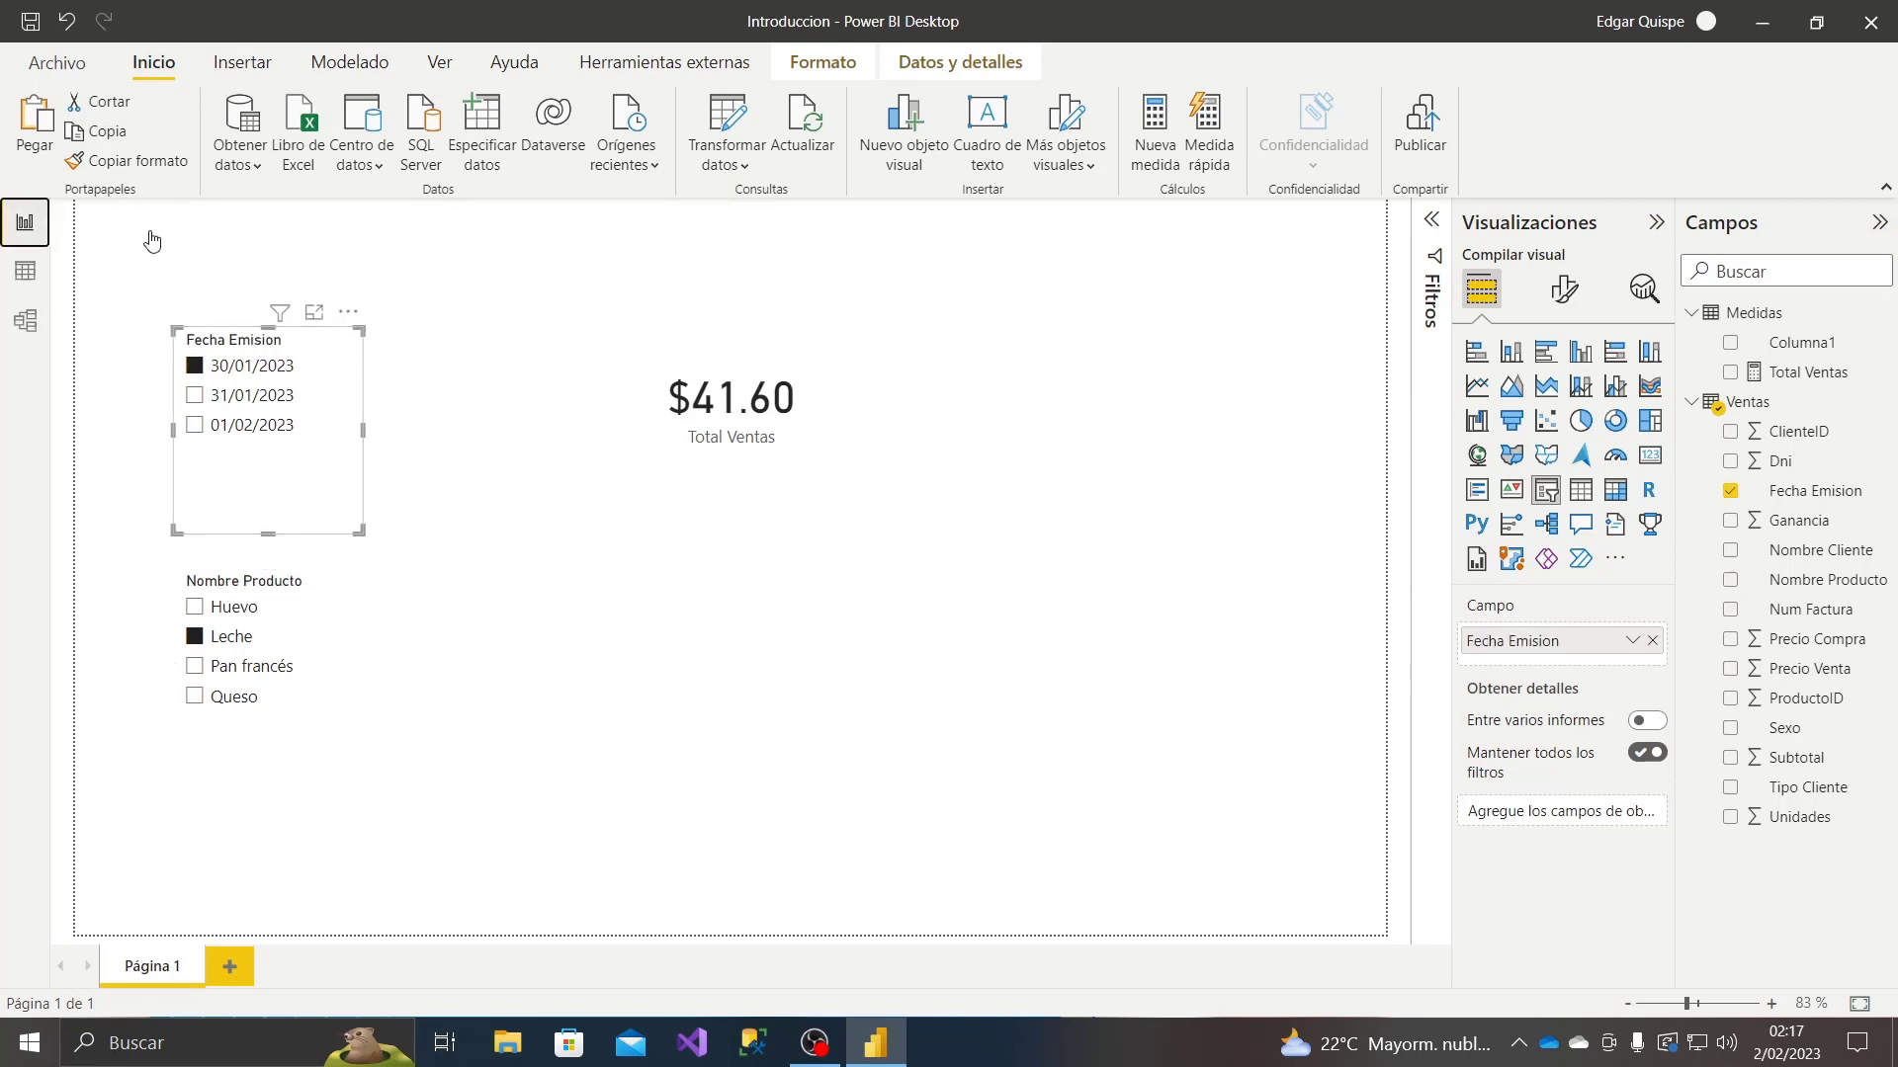
- Show the Ventas data filtered to Leche and also restrict its Fecha Emision column to only 30/01/2023
{"action": "left_click", "coordinate": [25, 271]}
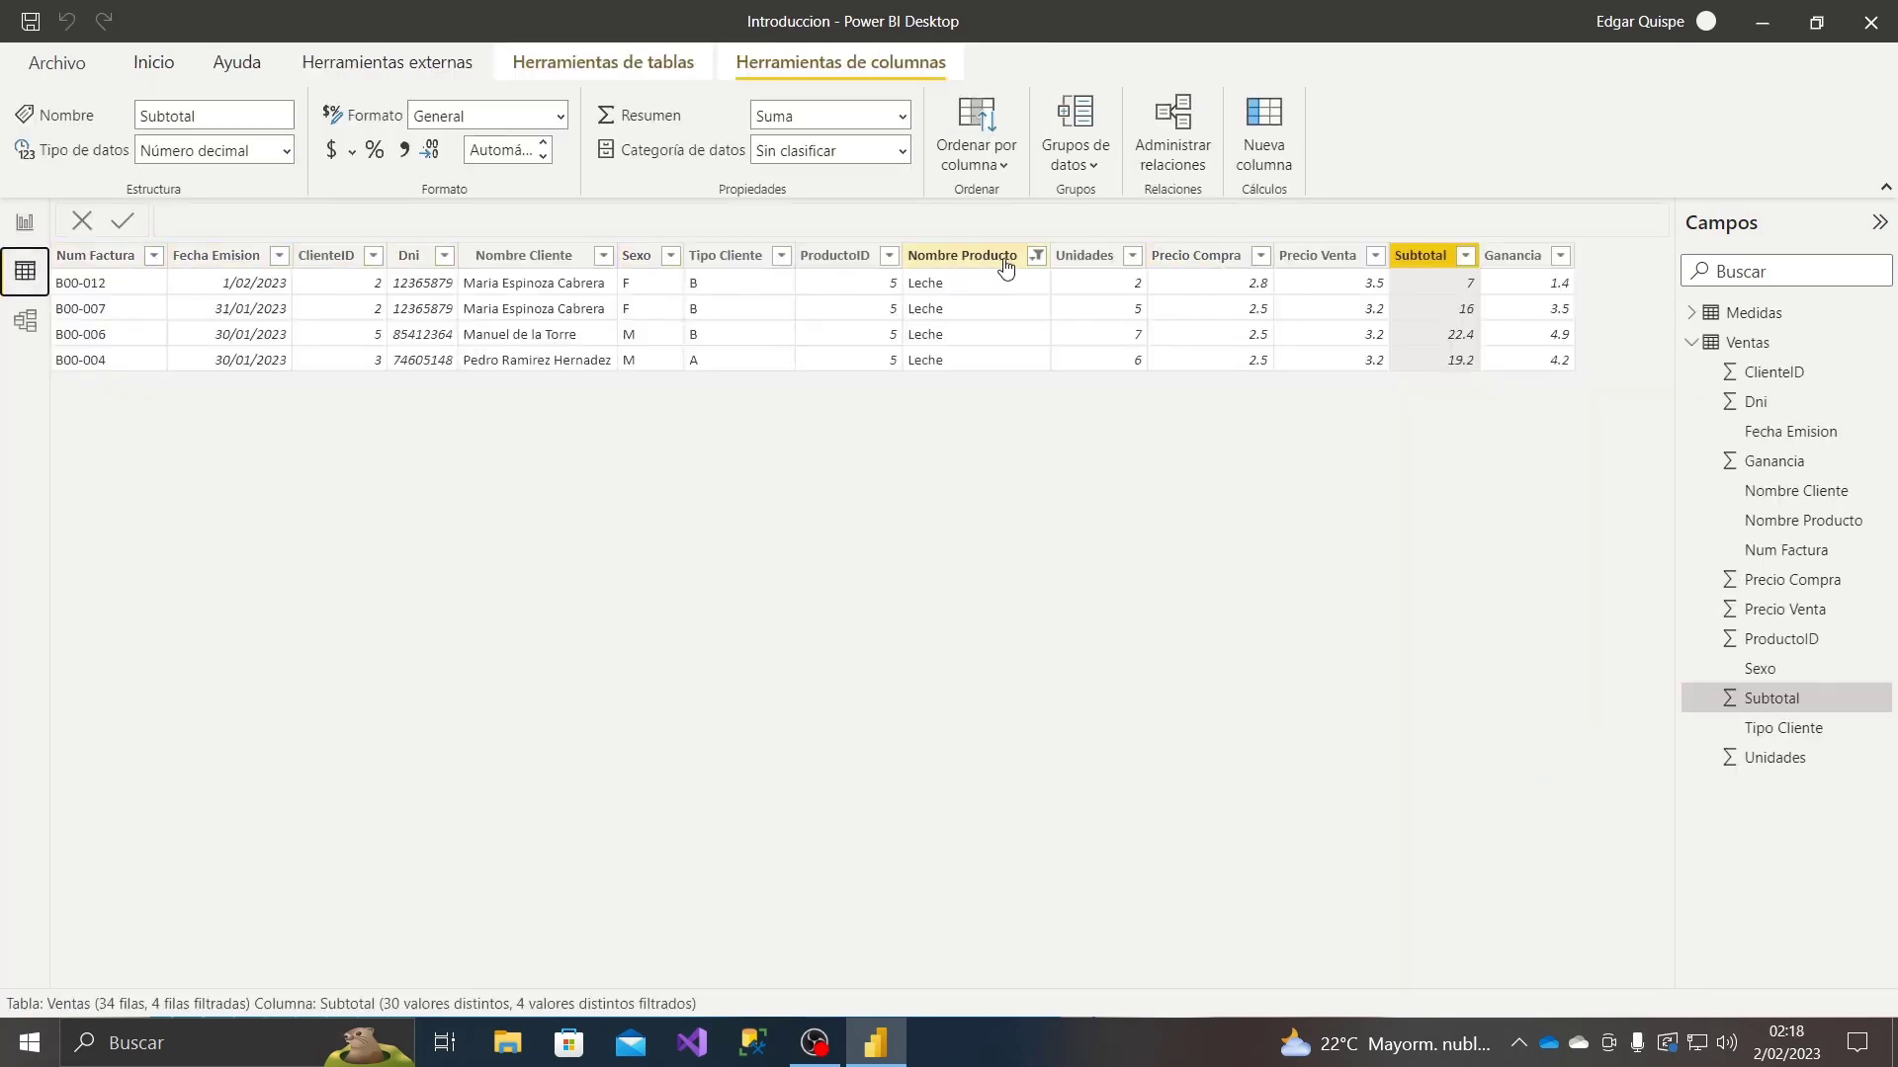
{"action": "left_click", "coordinate": [279, 255]}
{"action": "left_click", "coordinate": [324, 468]}
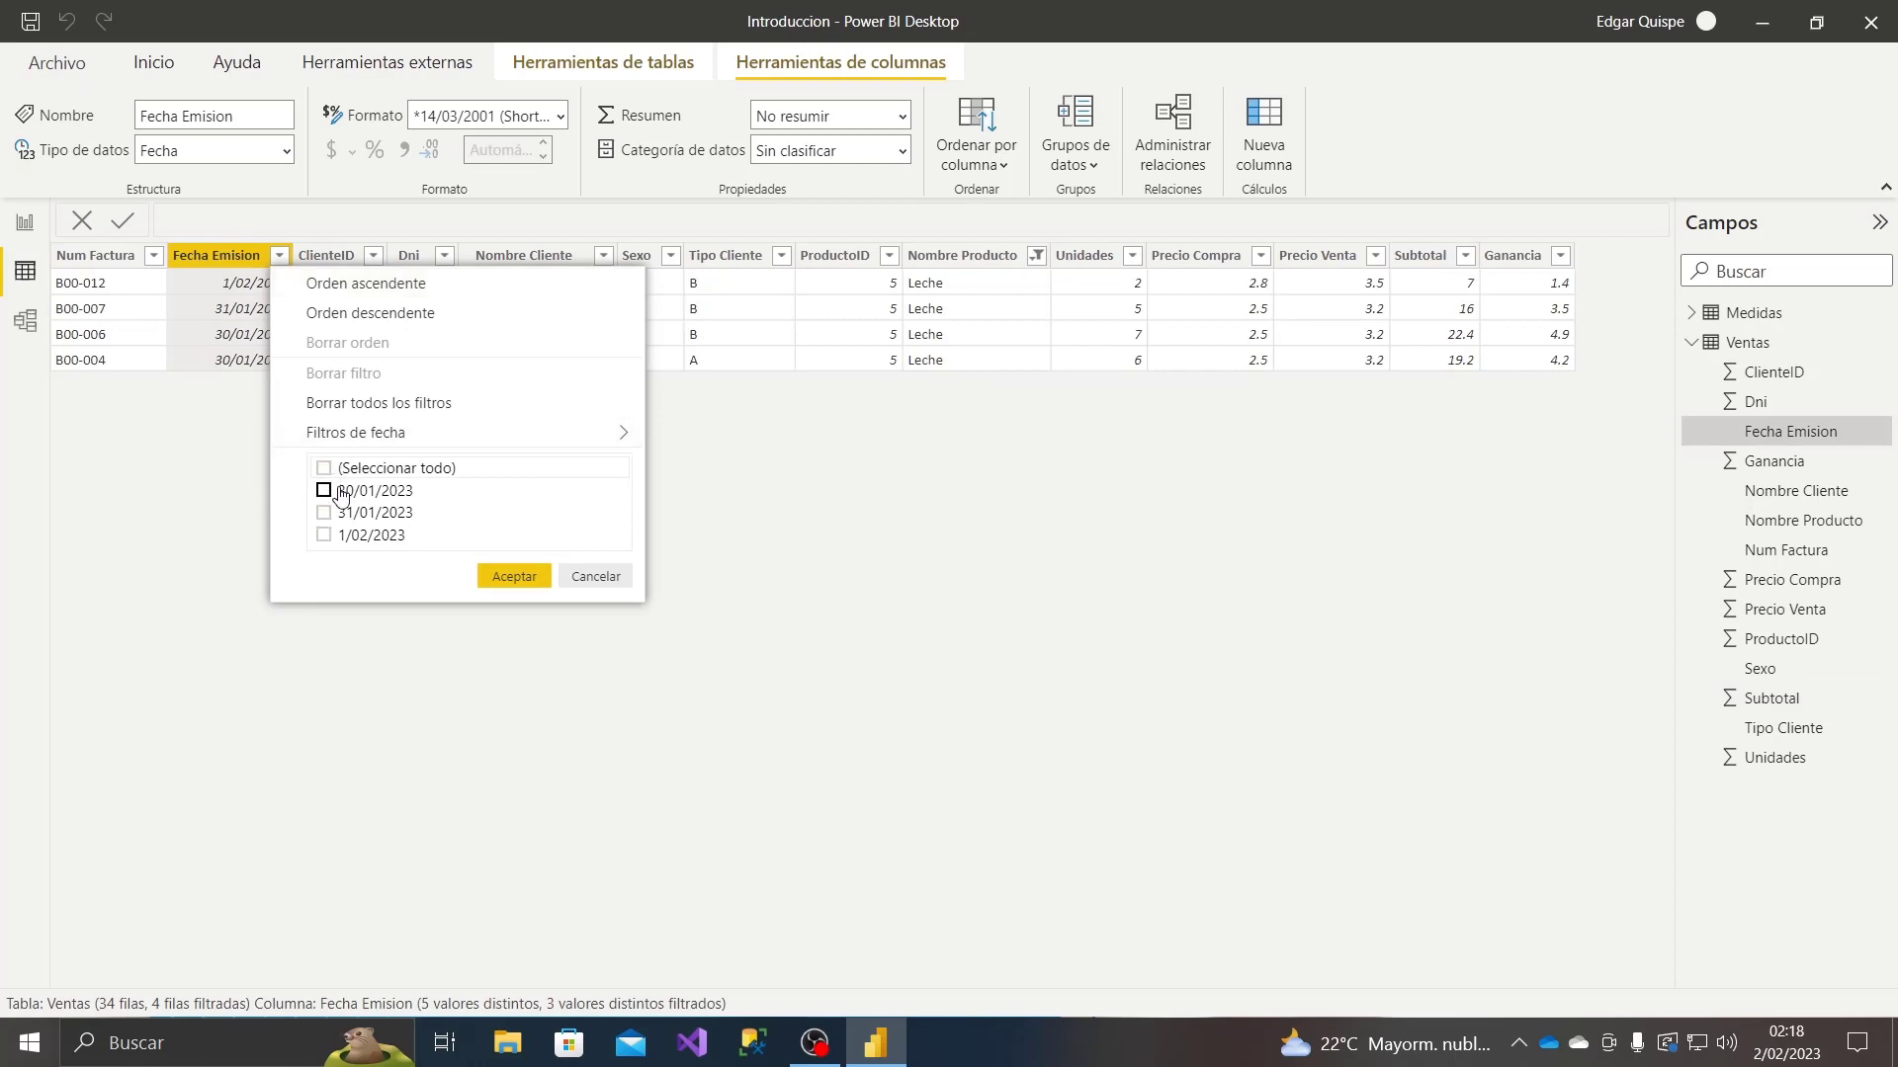
{"action": "left_click", "coordinate": [325, 490]}
{"action": "left_click", "coordinate": [531, 577]}
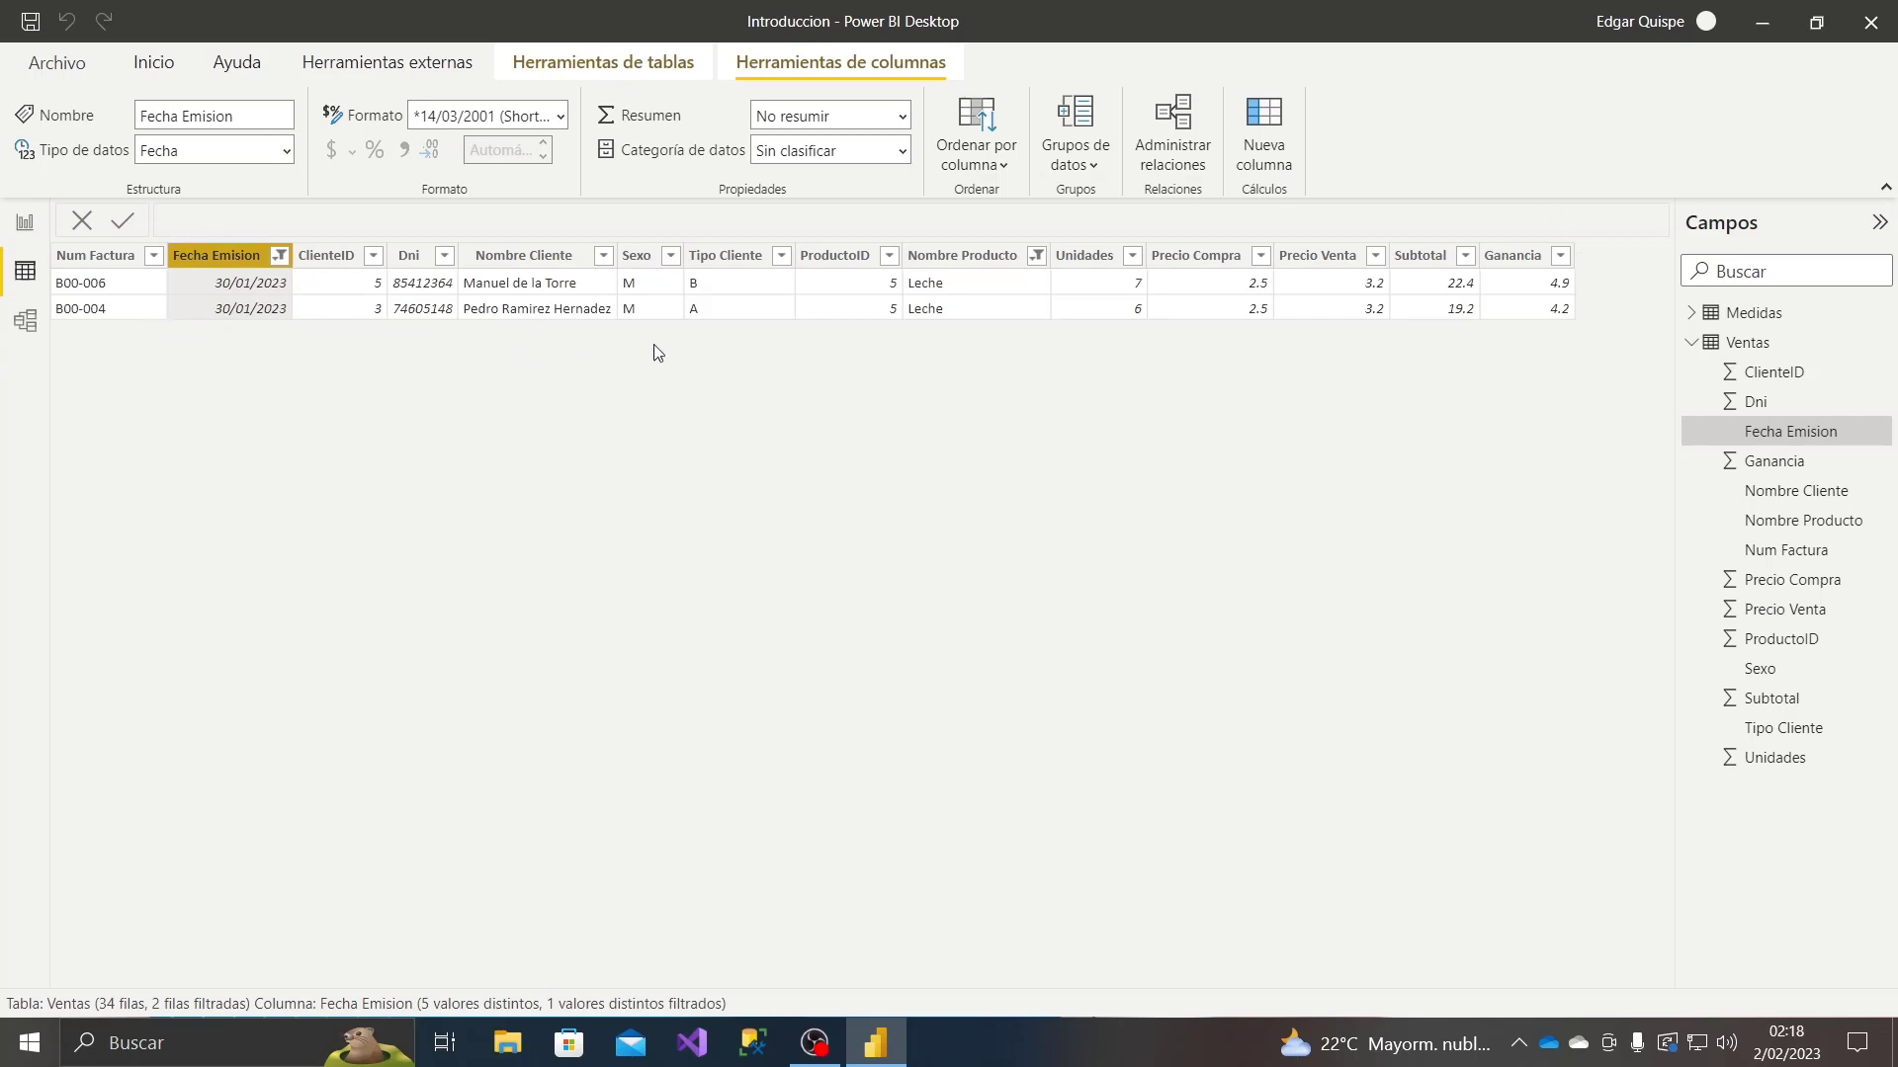
- Check the Subtotal column under both filters, and compare it with the Total Ventas card on the report page
{"action": "left_click", "coordinate": [1445, 282]}
{"action": "left_click", "coordinate": [25, 222]}
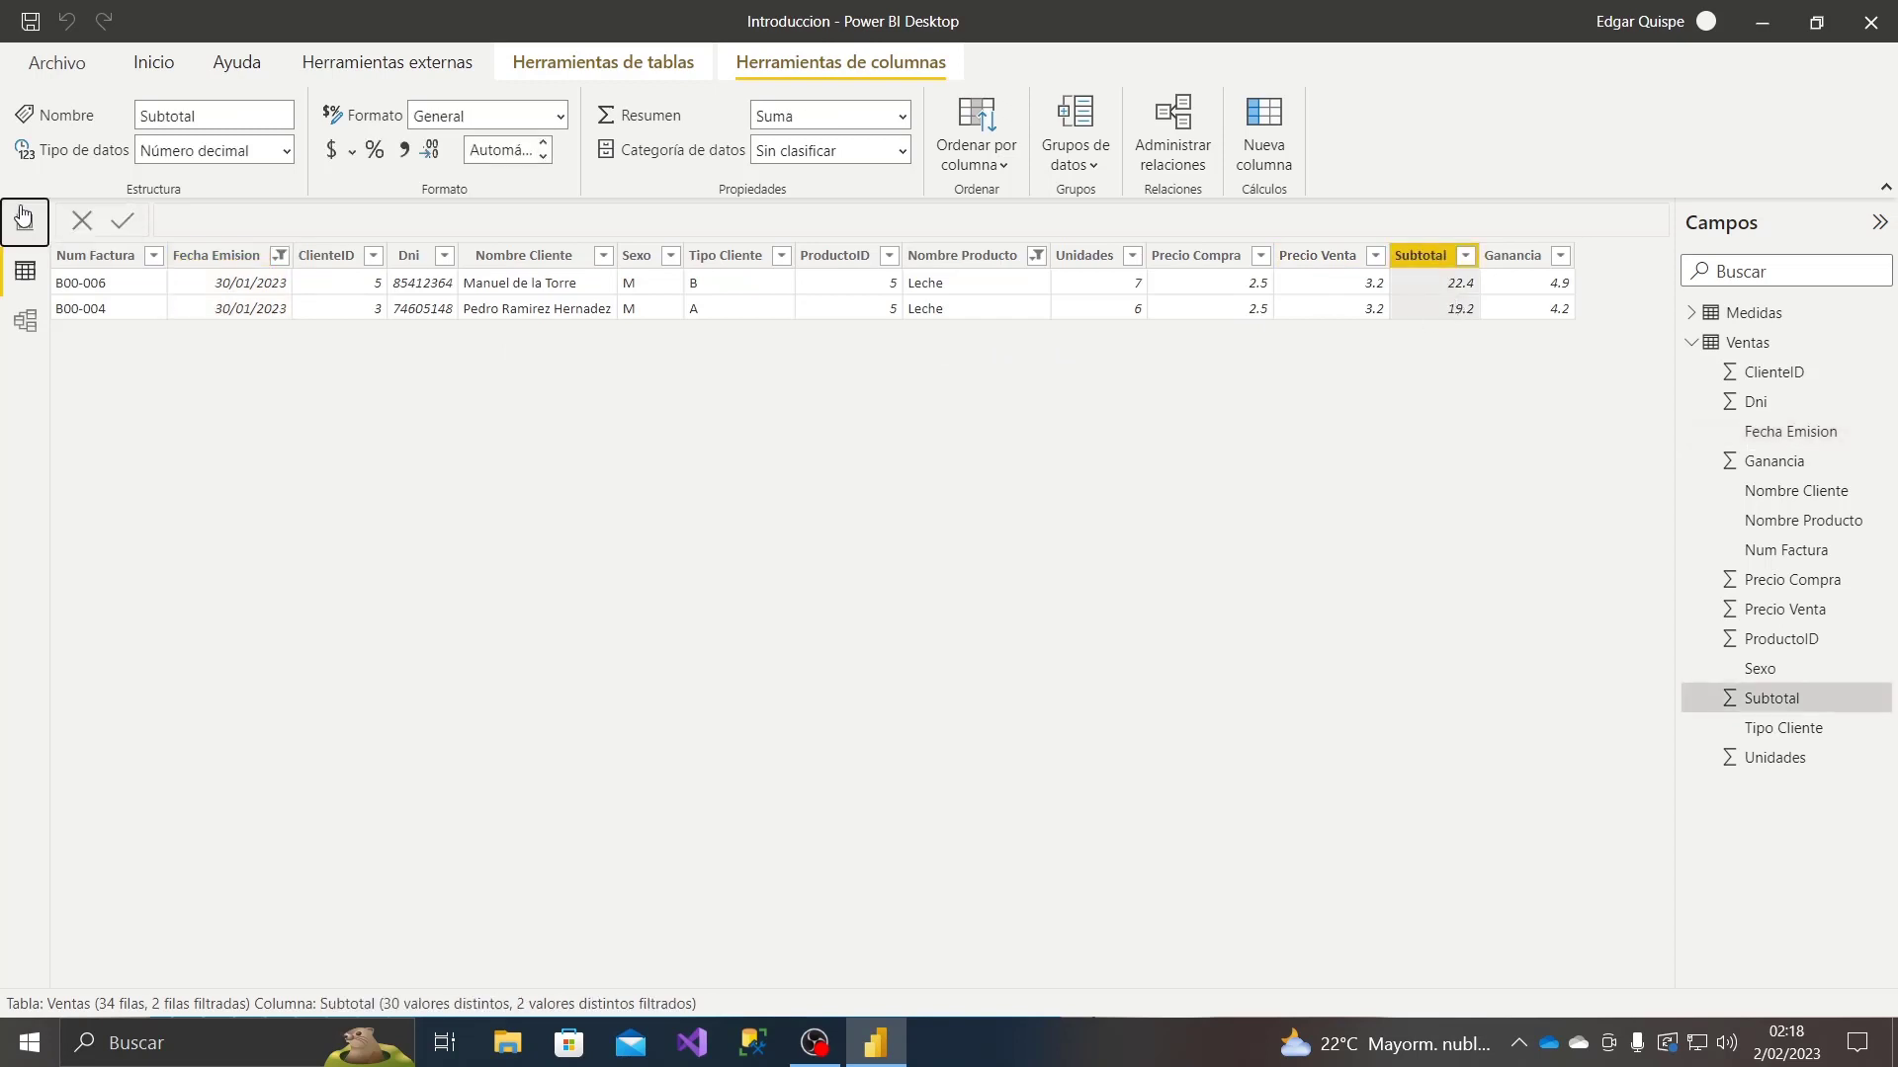
{"action": "left_click", "coordinate": [780, 401]}
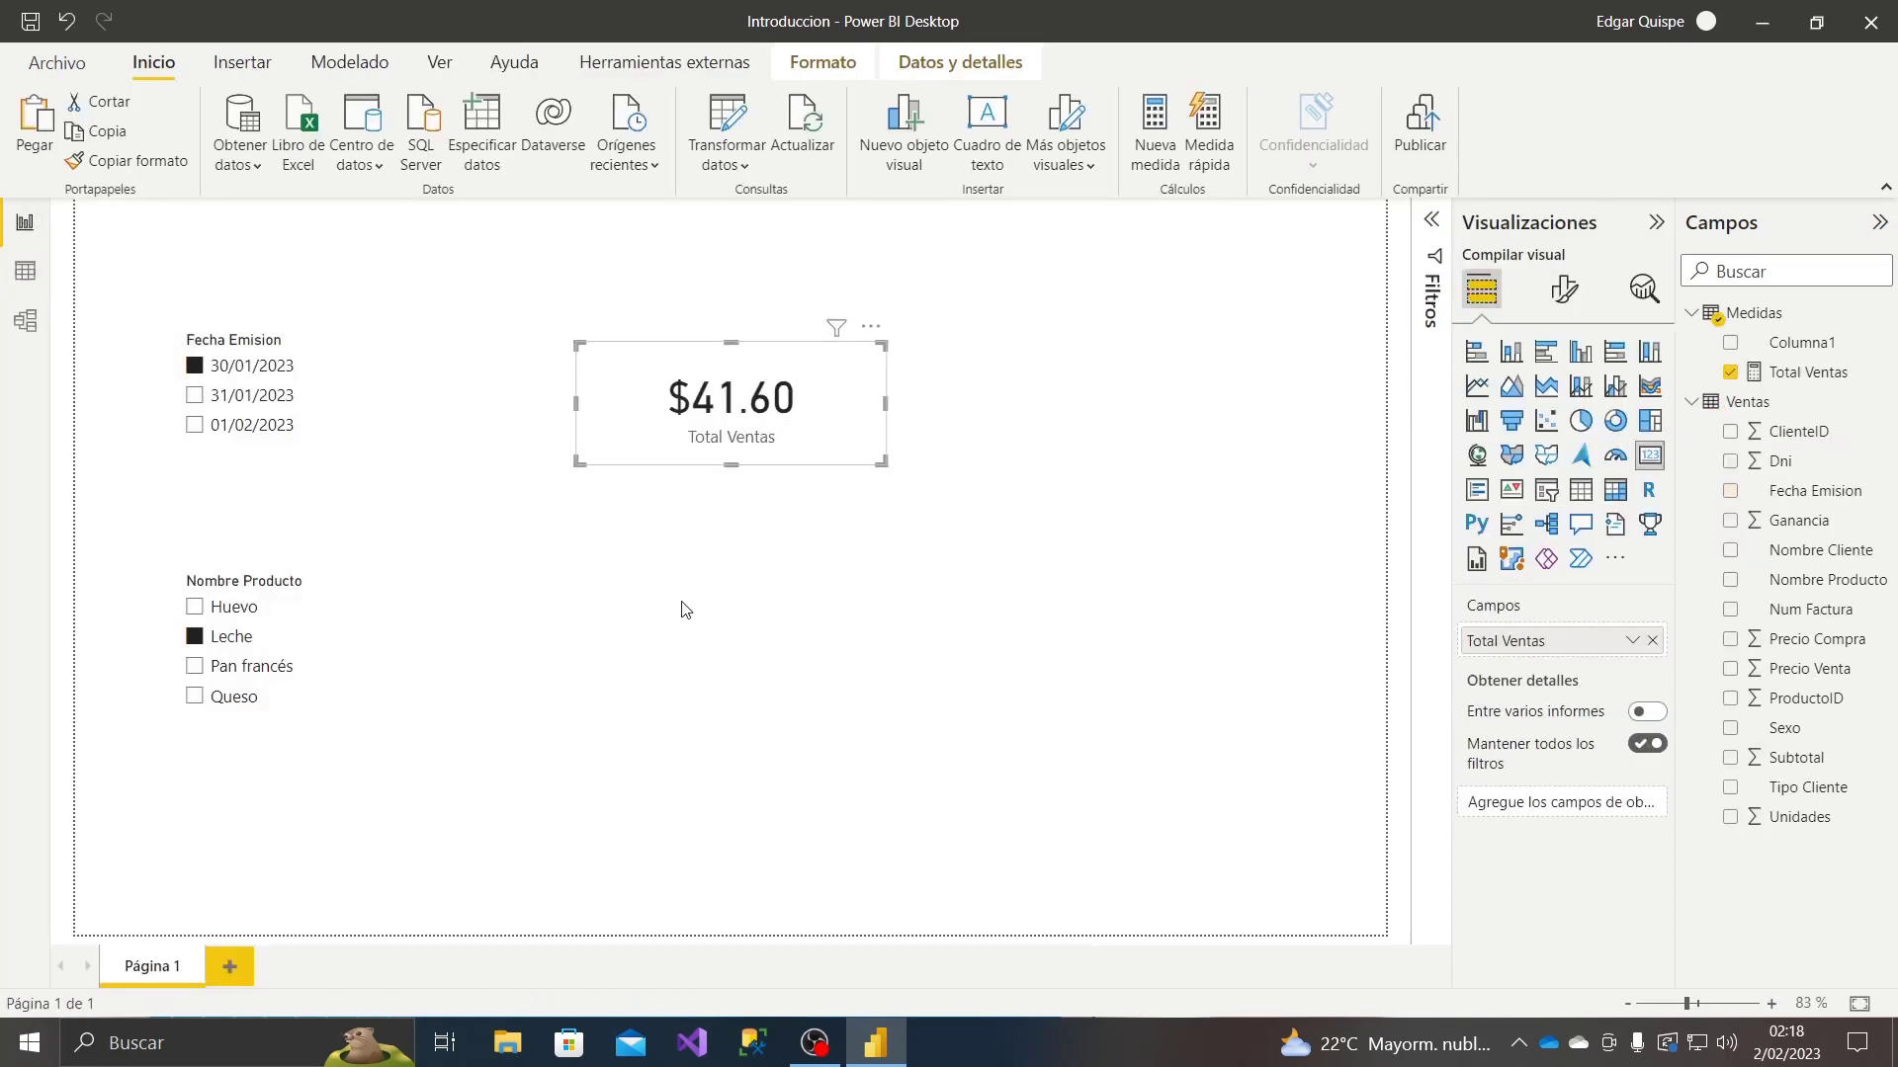